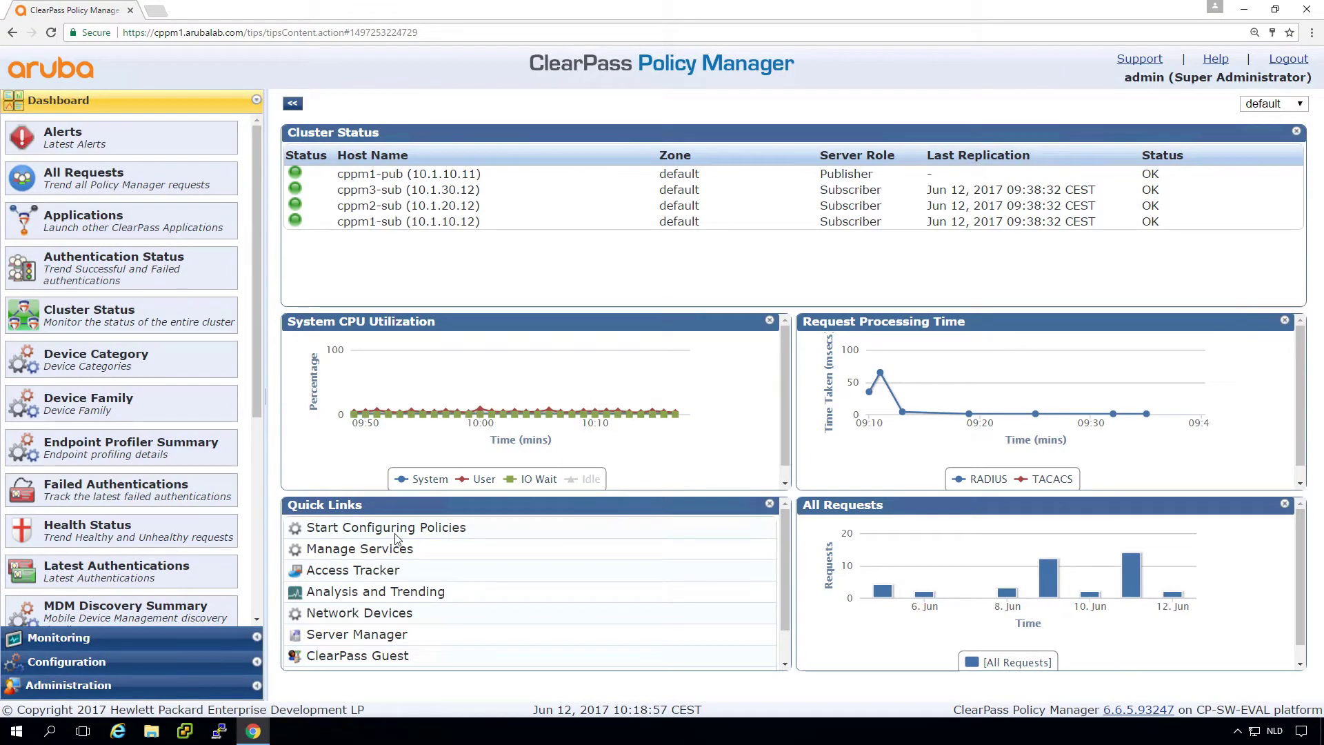
# - Launch ClearPass Guest from the dashboard's Quick Links in a new browser tab
pyautogui.click(366, 655)
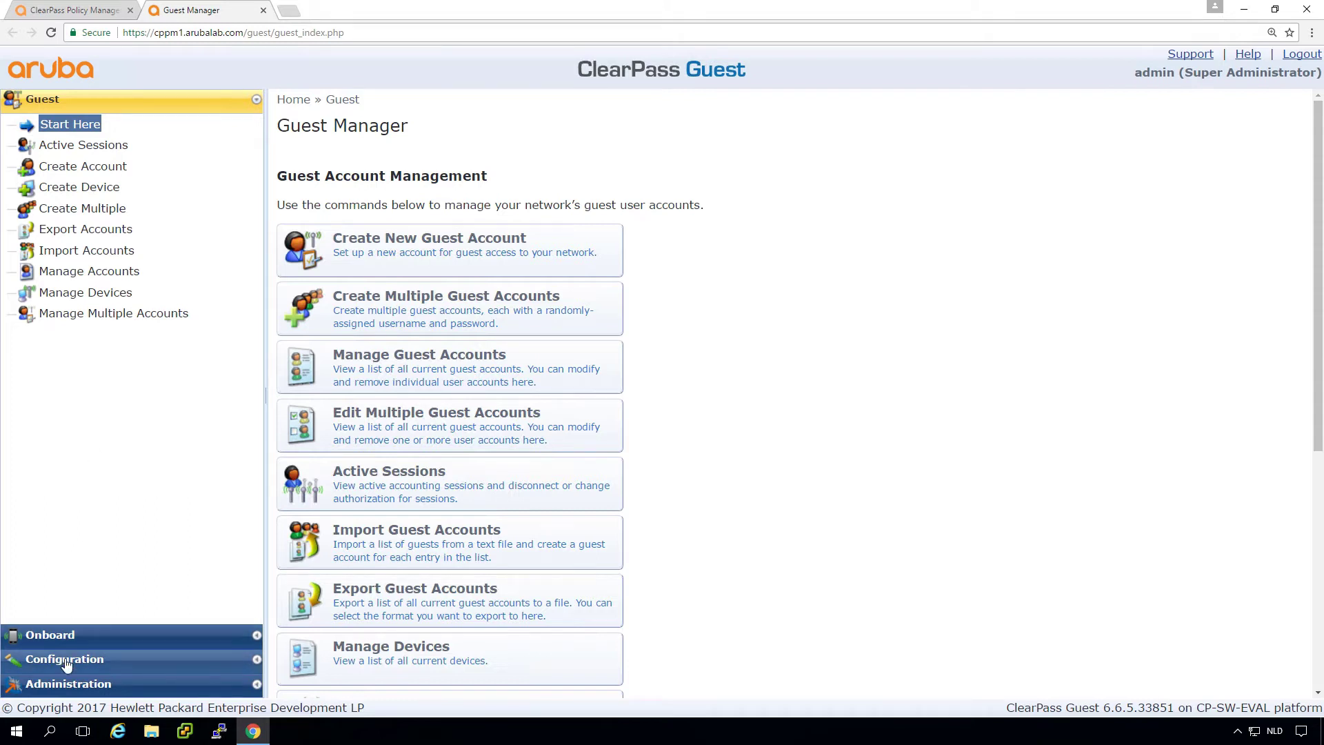
# - Go to Administration > Operator Logins > Profiles and select the Receptionist profile row
pyautogui.click(103, 684)
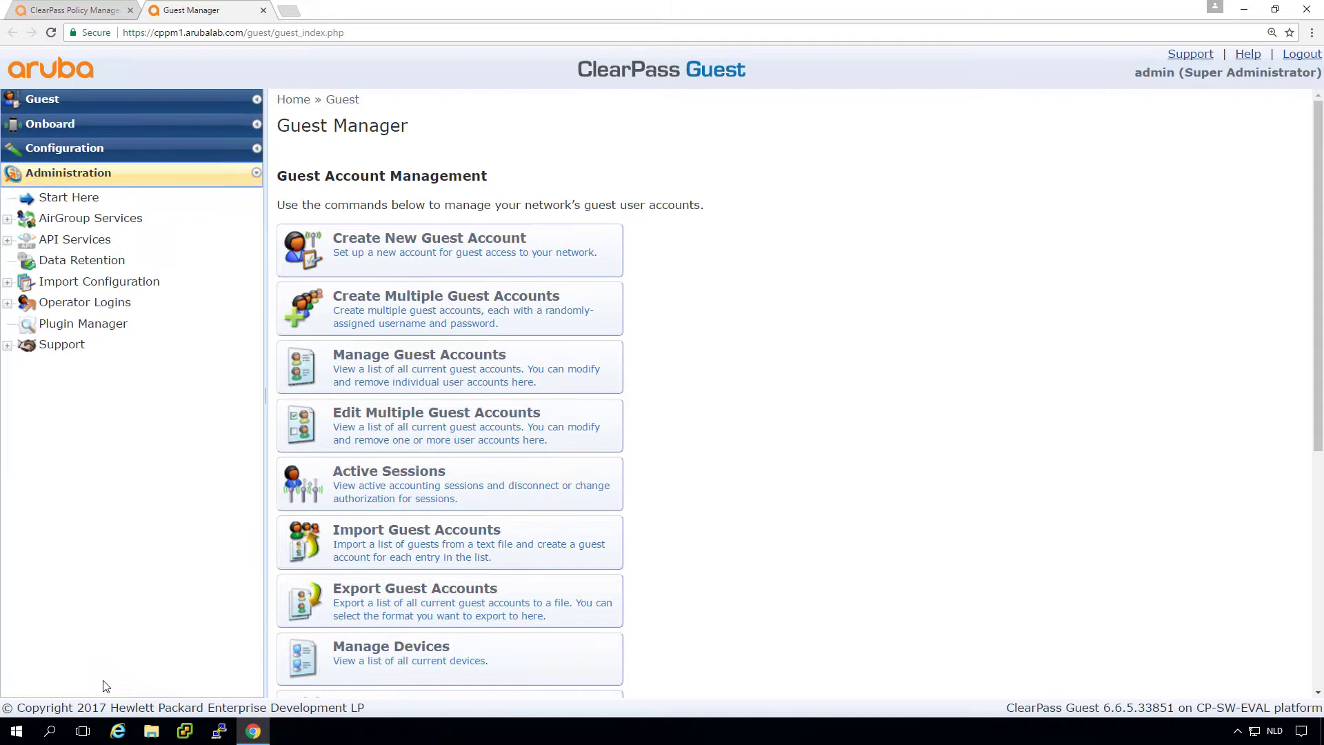
pyautogui.click(77, 304)
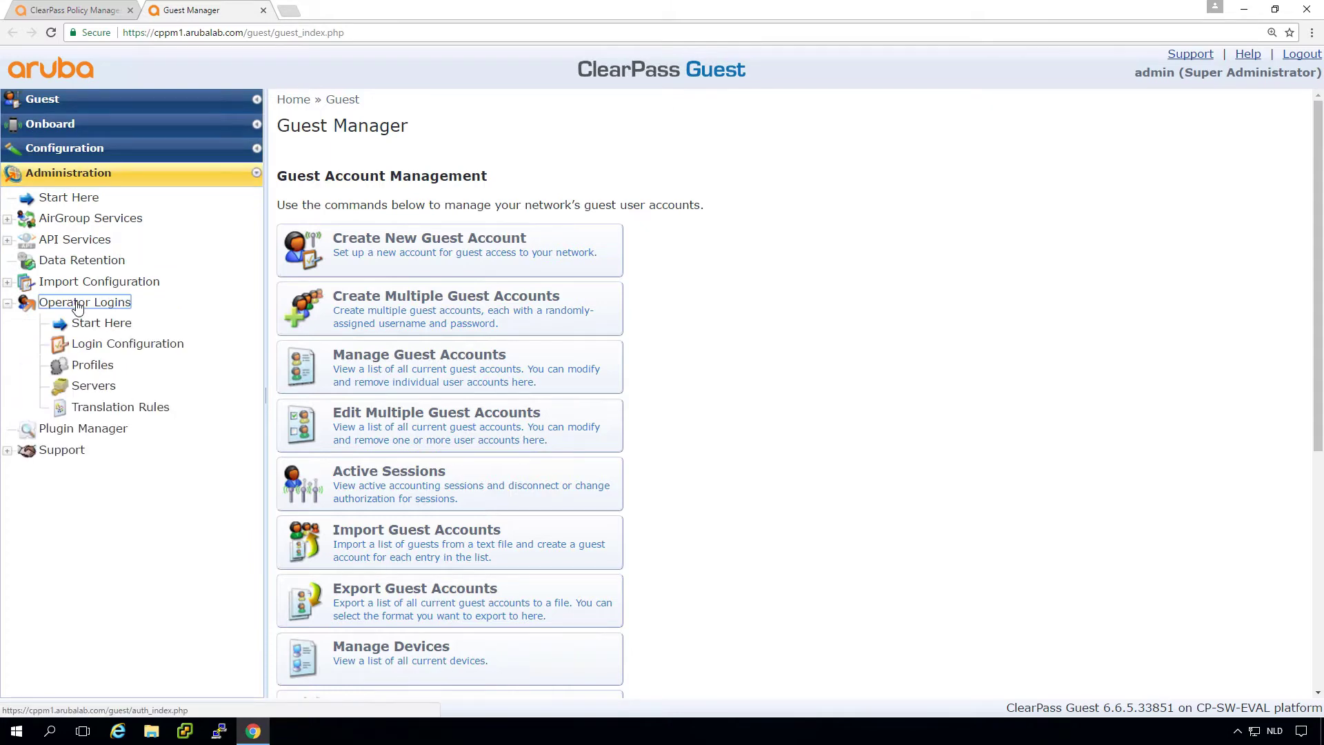
pyautogui.click(99, 368)
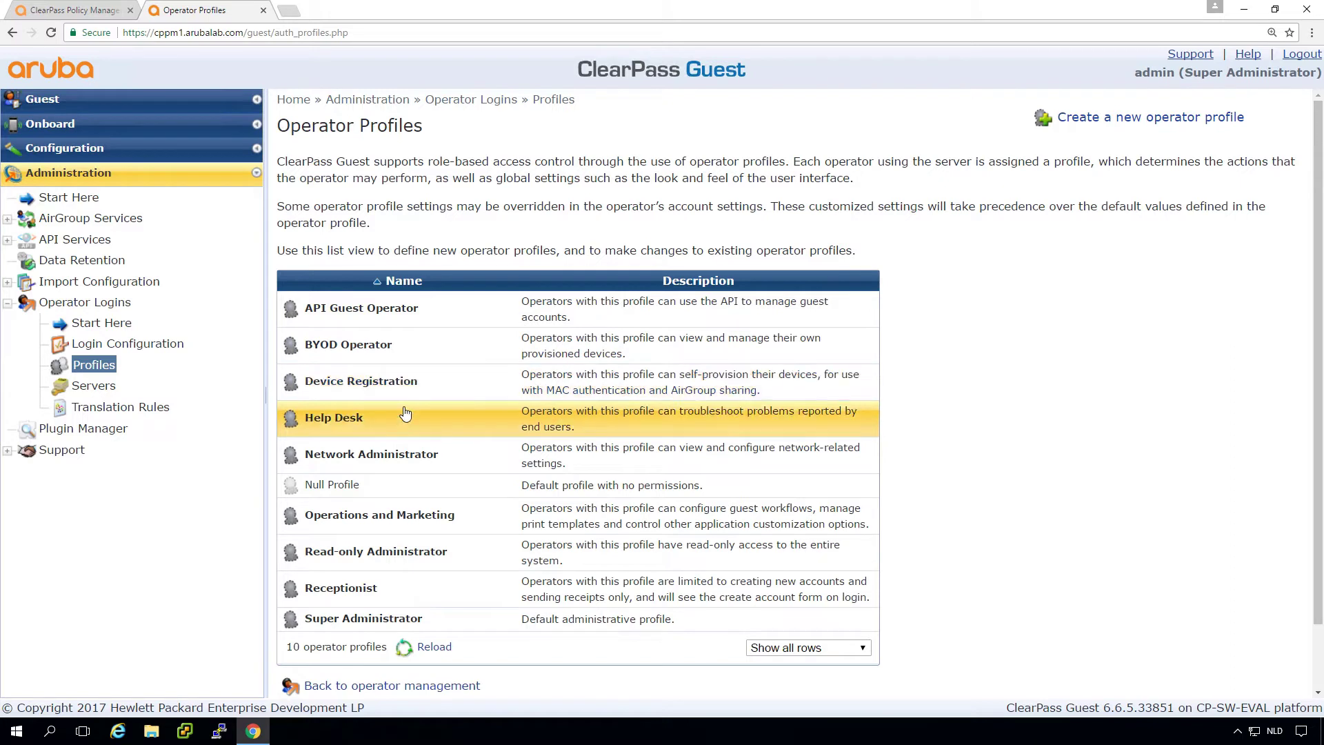
pyautogui.click(354, 589)
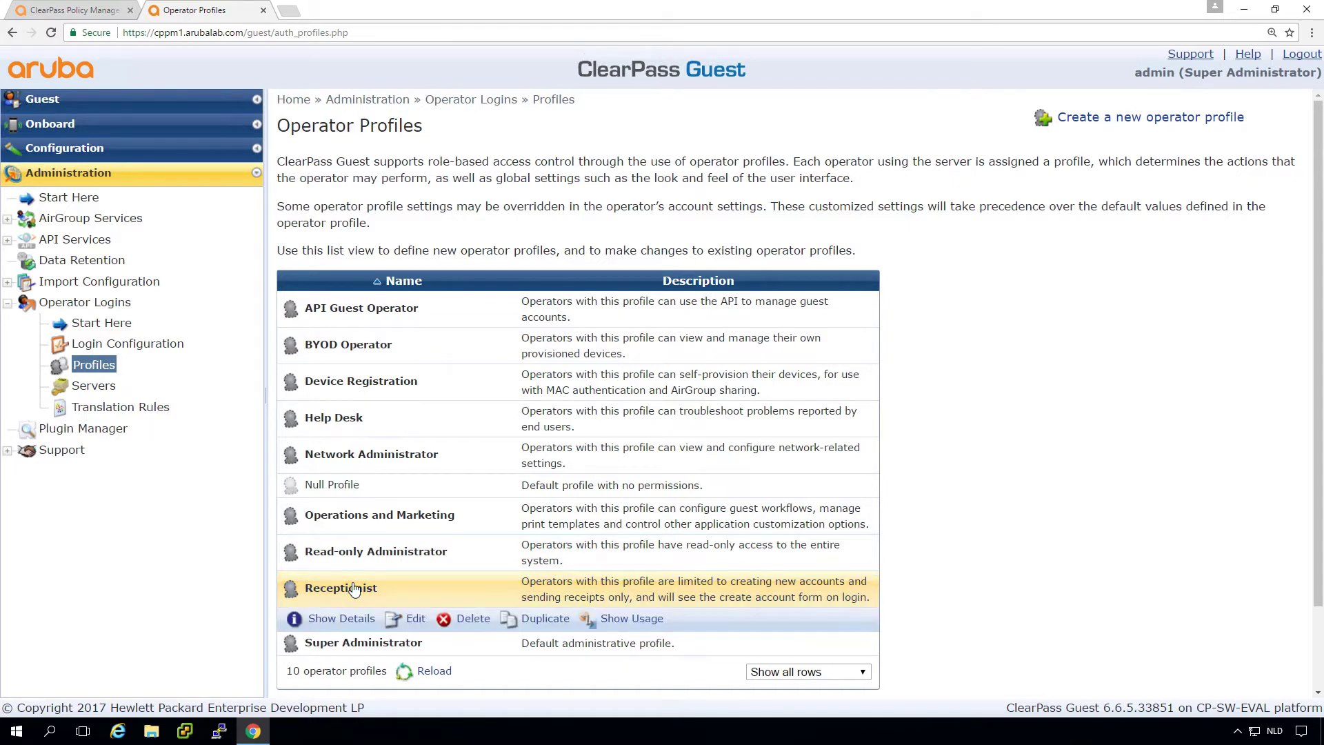
# - Edit the Receptionist profile, leaving the Administrator permission at No Access
pyautogui.click(420, 618)
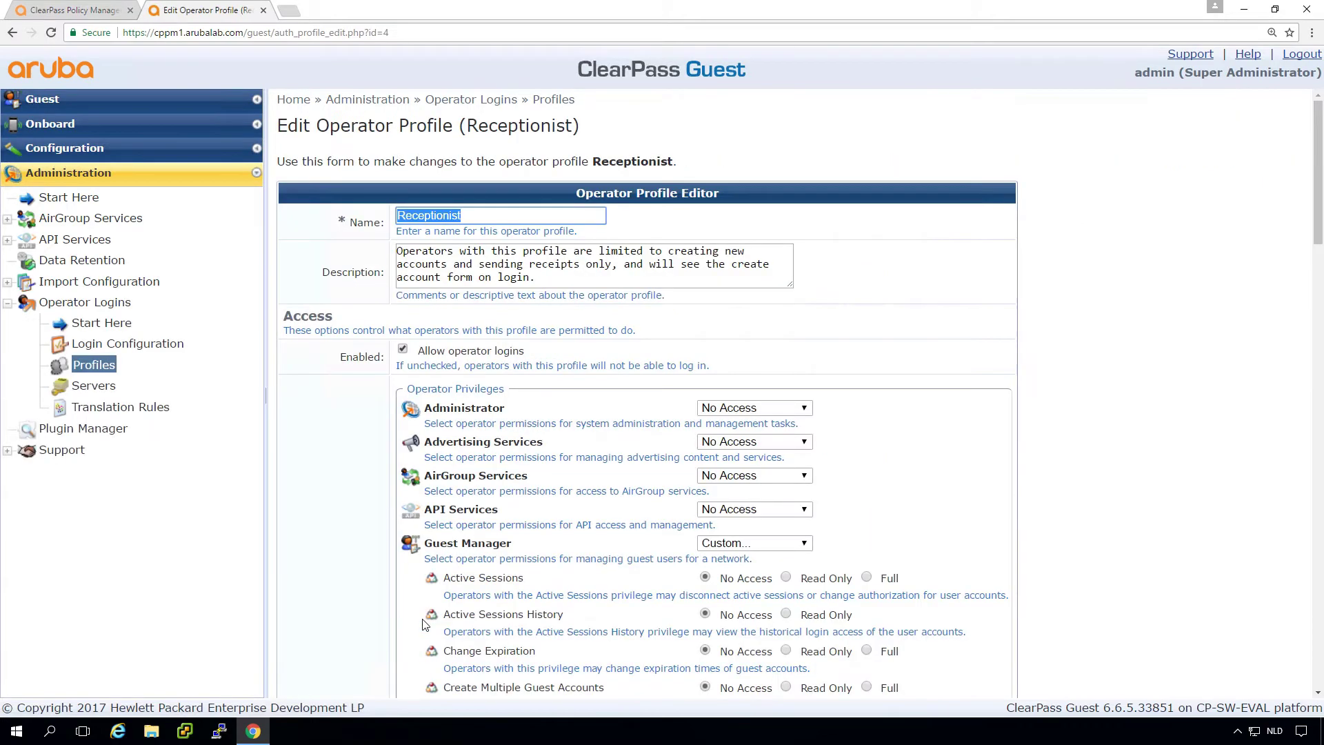
pyautogui.middleClick(1058, 526)
pyautogui.click(1059, 526)
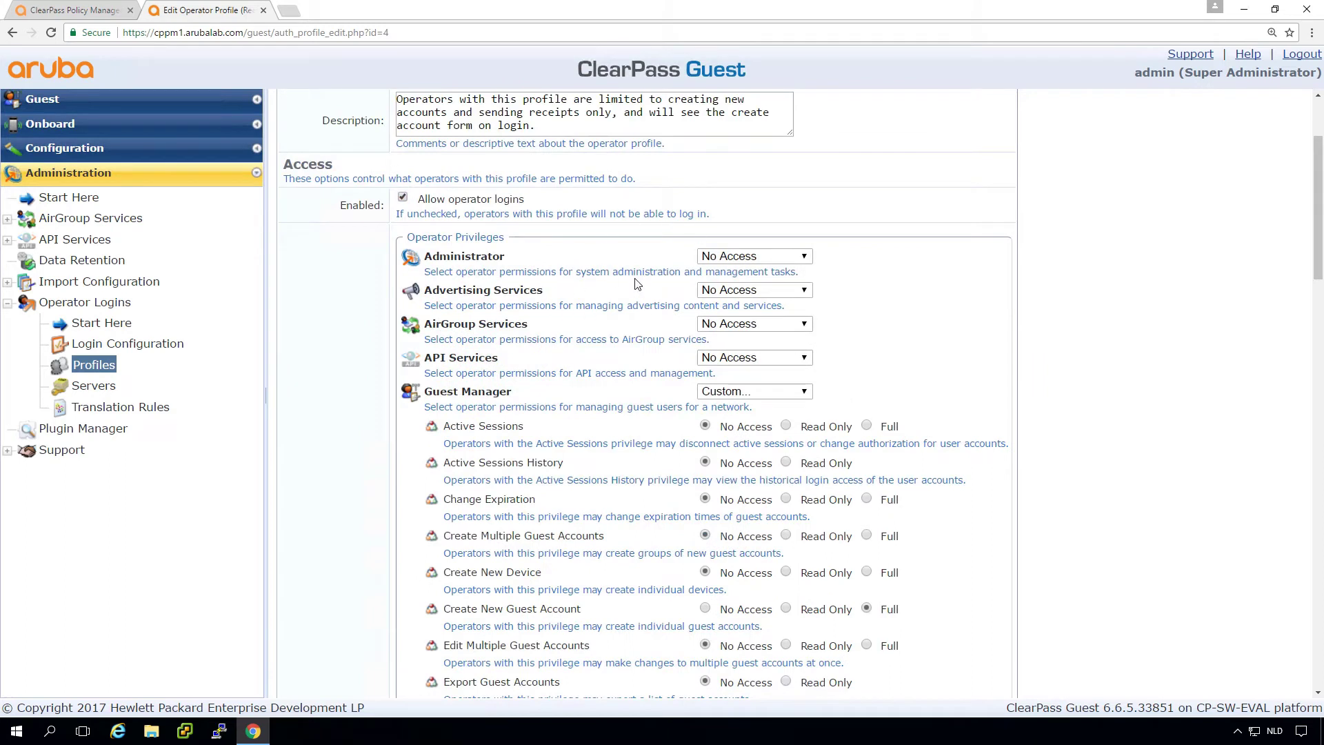
pyautogui.click(755, 257)
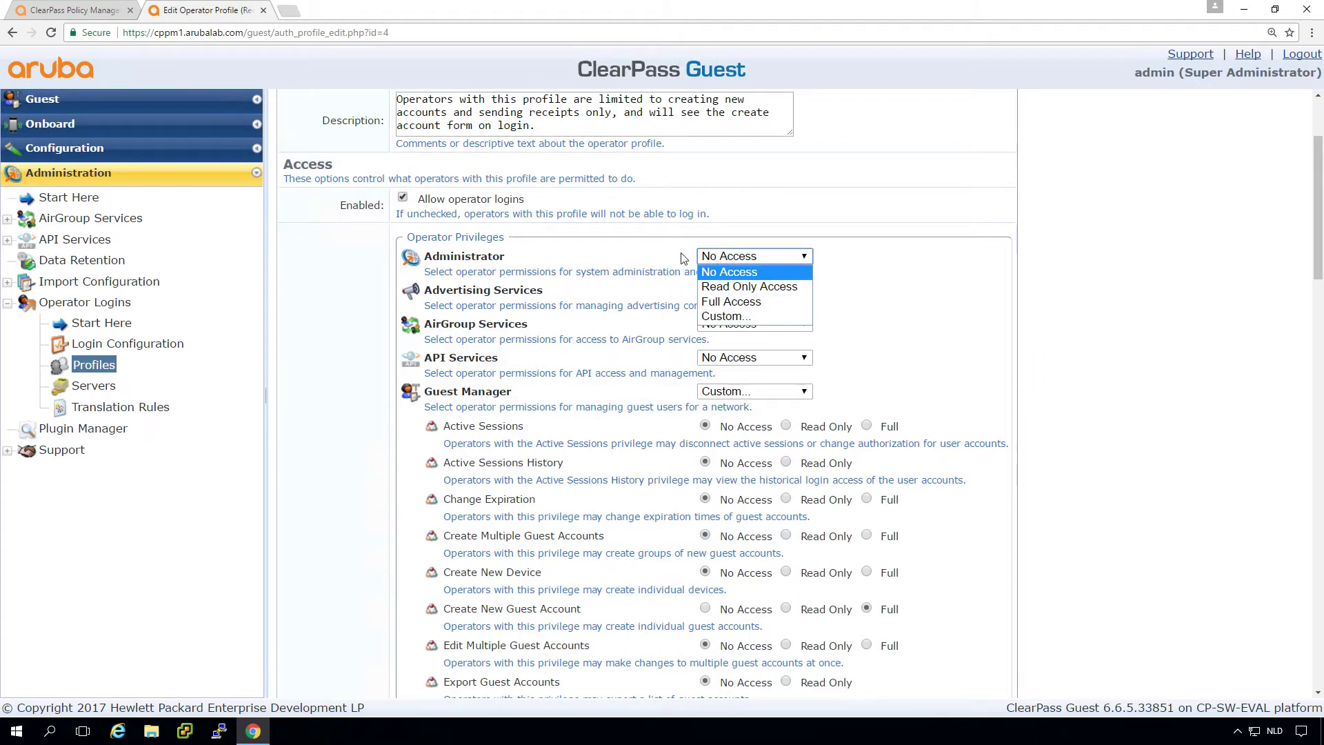
pyautogui.click(582, 298)
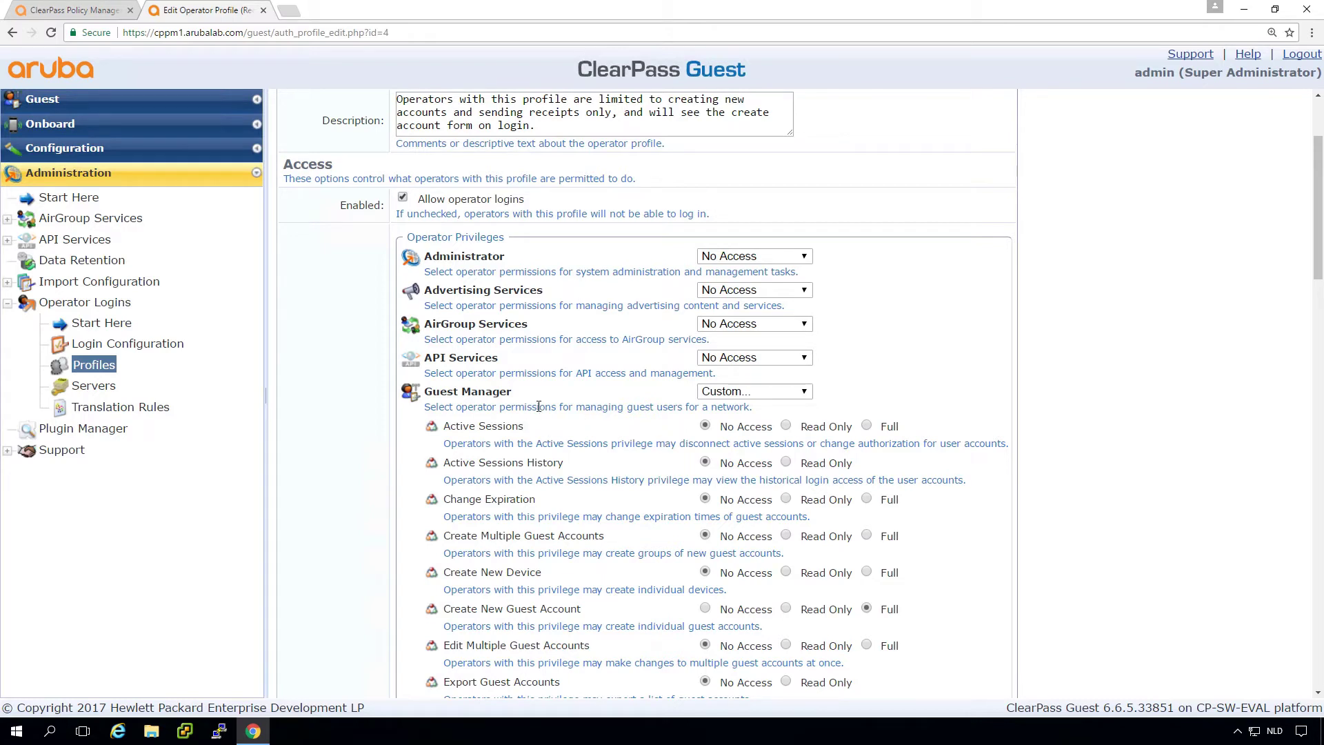
# - Set Active Sessions to Full, Active Sessions History to Read Only, Create Multiple Guest Accounts to Full
pyautogui.click(867, 426)
pyautogui.click(786, 462)
pyautogui.scroll(-3, 1014, 583)
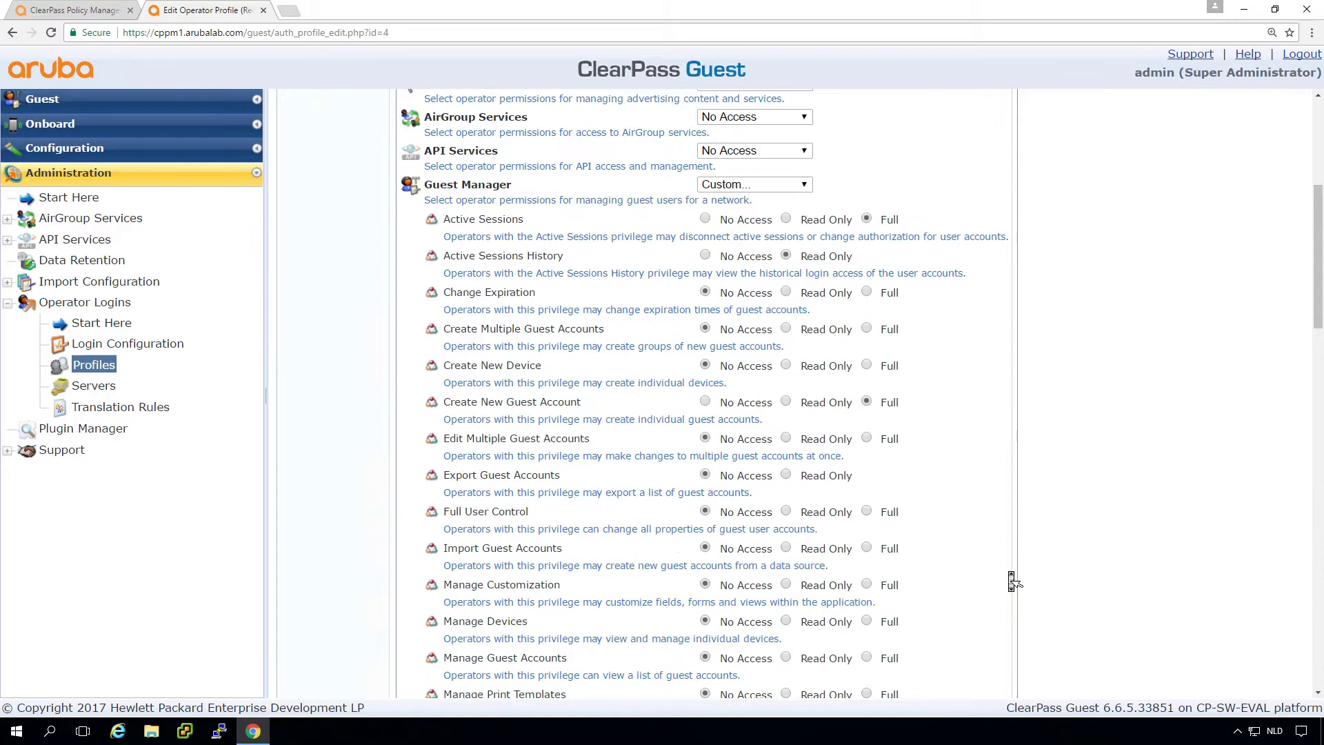
pyautogui.scroll(-1, 1011, 581)
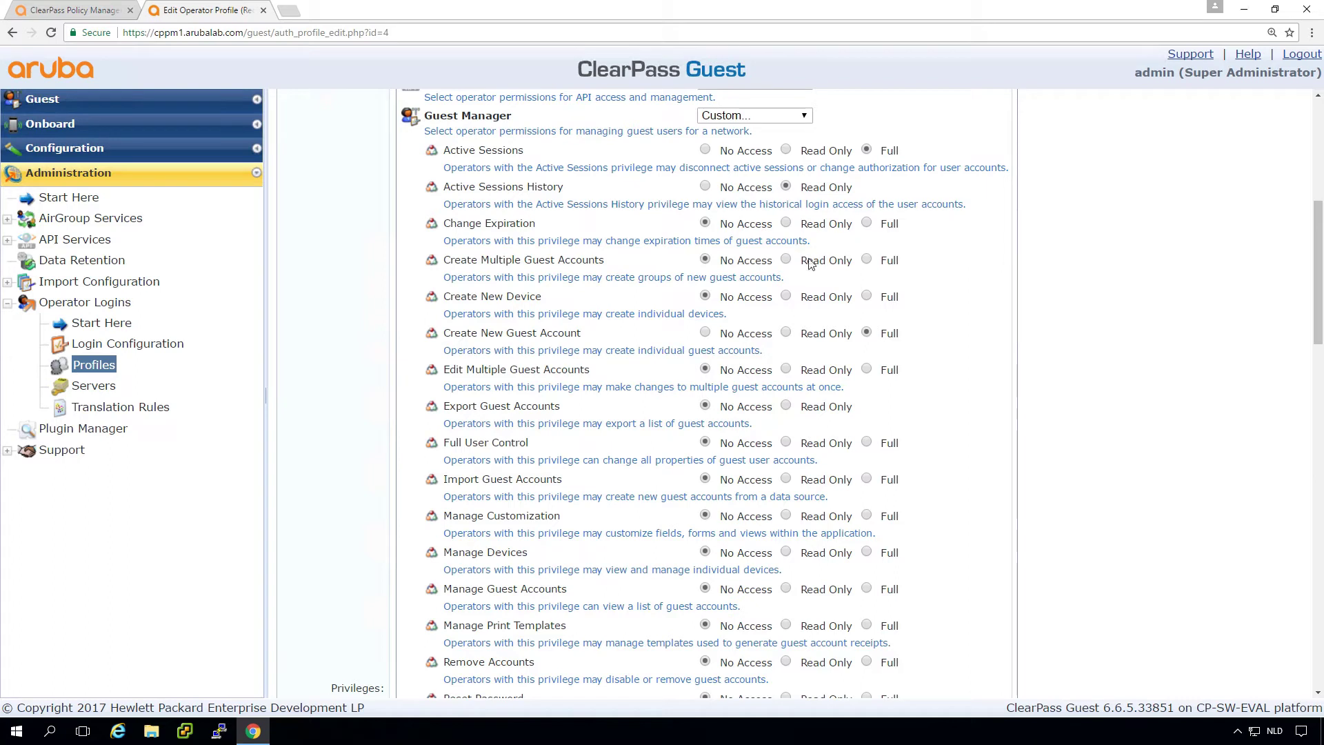
pyautogui.click(867, 260)
pyautogui.middleClick(1028, 552)
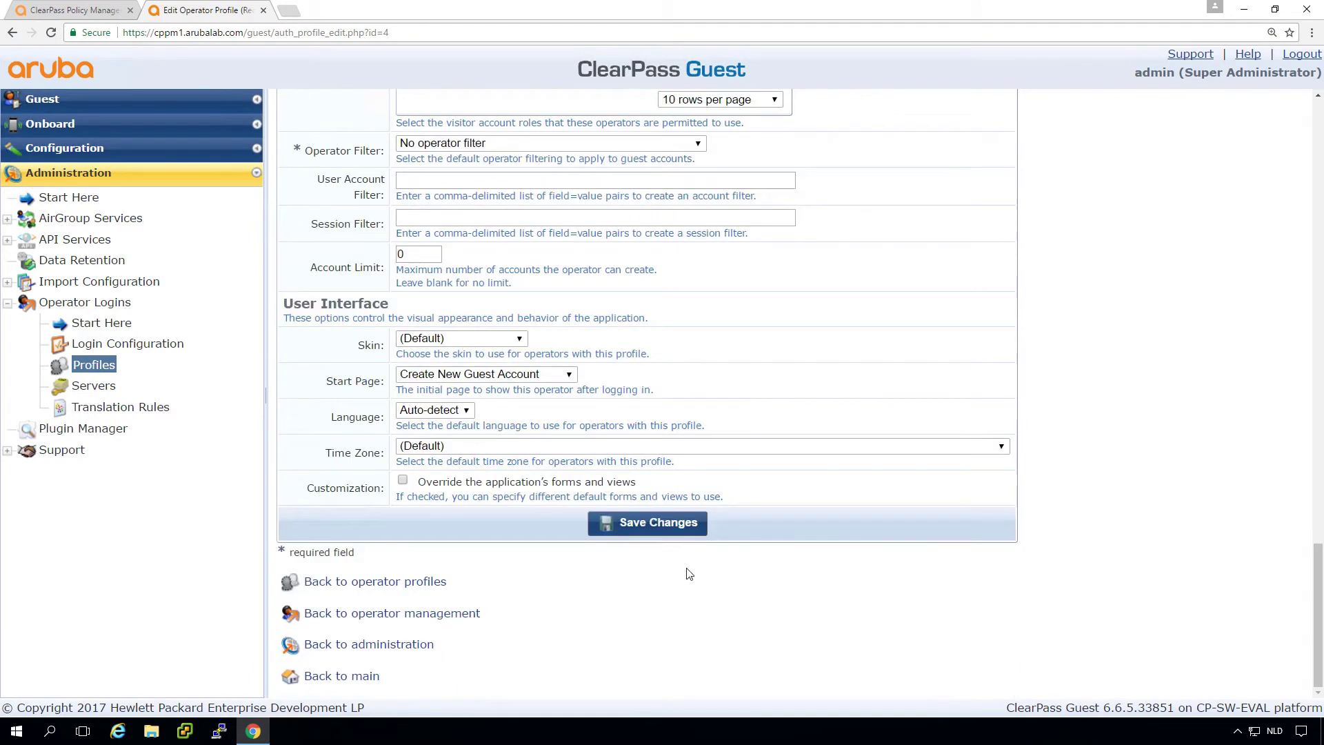
# - Save the Receptionist profile, then go to Operator Logins > Translation Rules
pyautogui.click(649, 524)
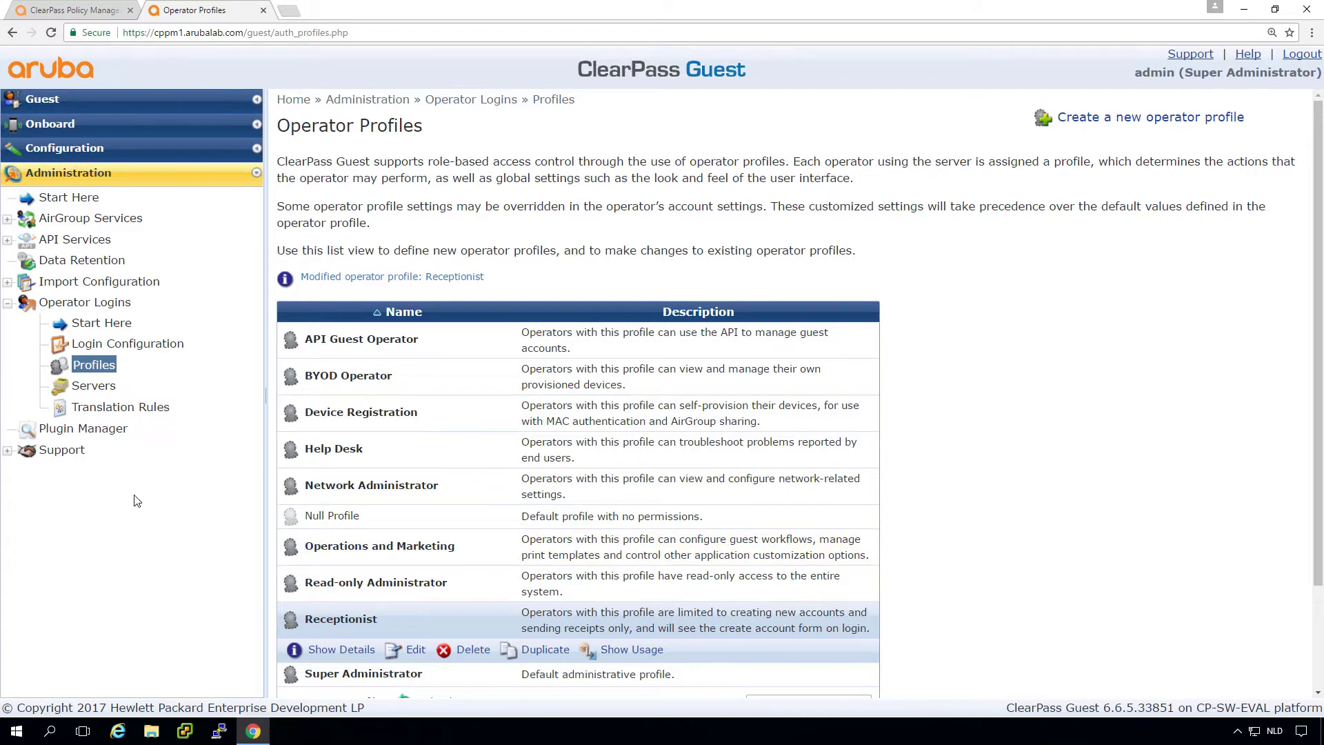
pyautogui.click(110, 409)
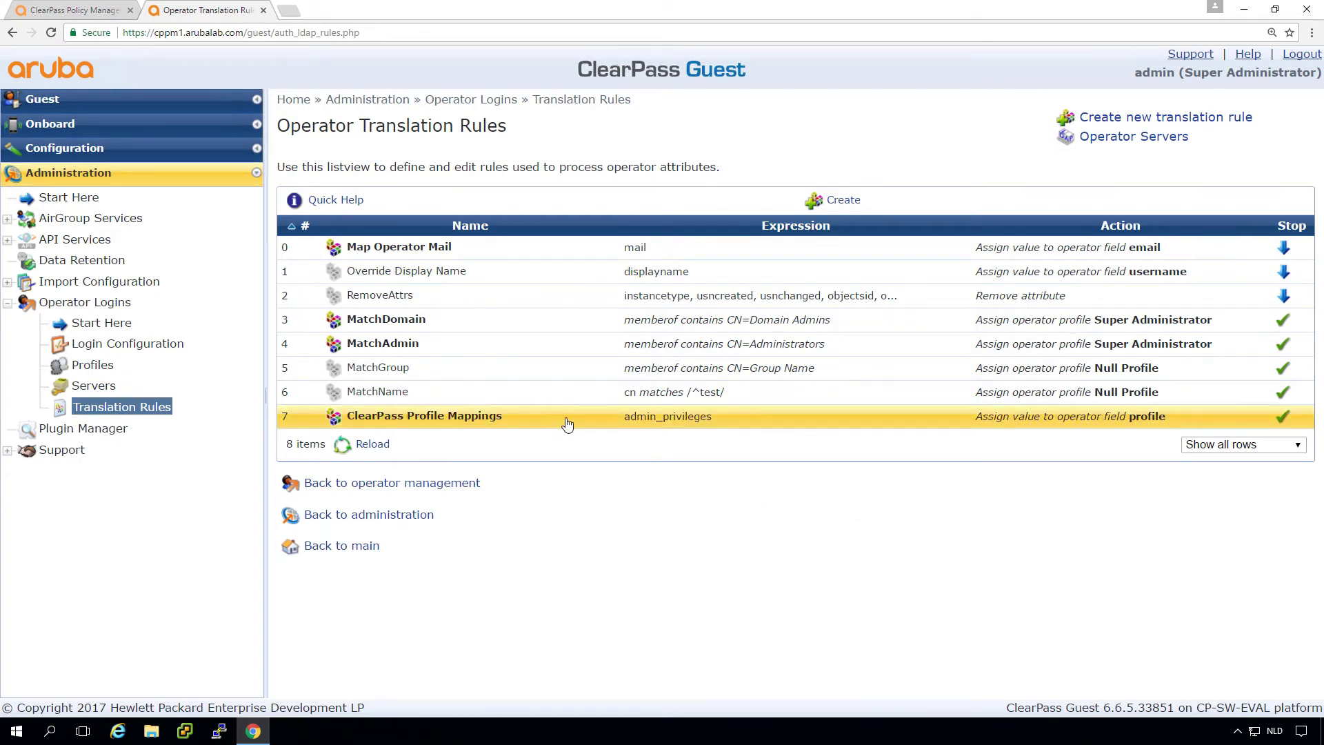
# - Inspect the ClearPass Profile Mappings rule, cancel without saving, and return to Operator Profiles
pyautogui.click(734, 427)
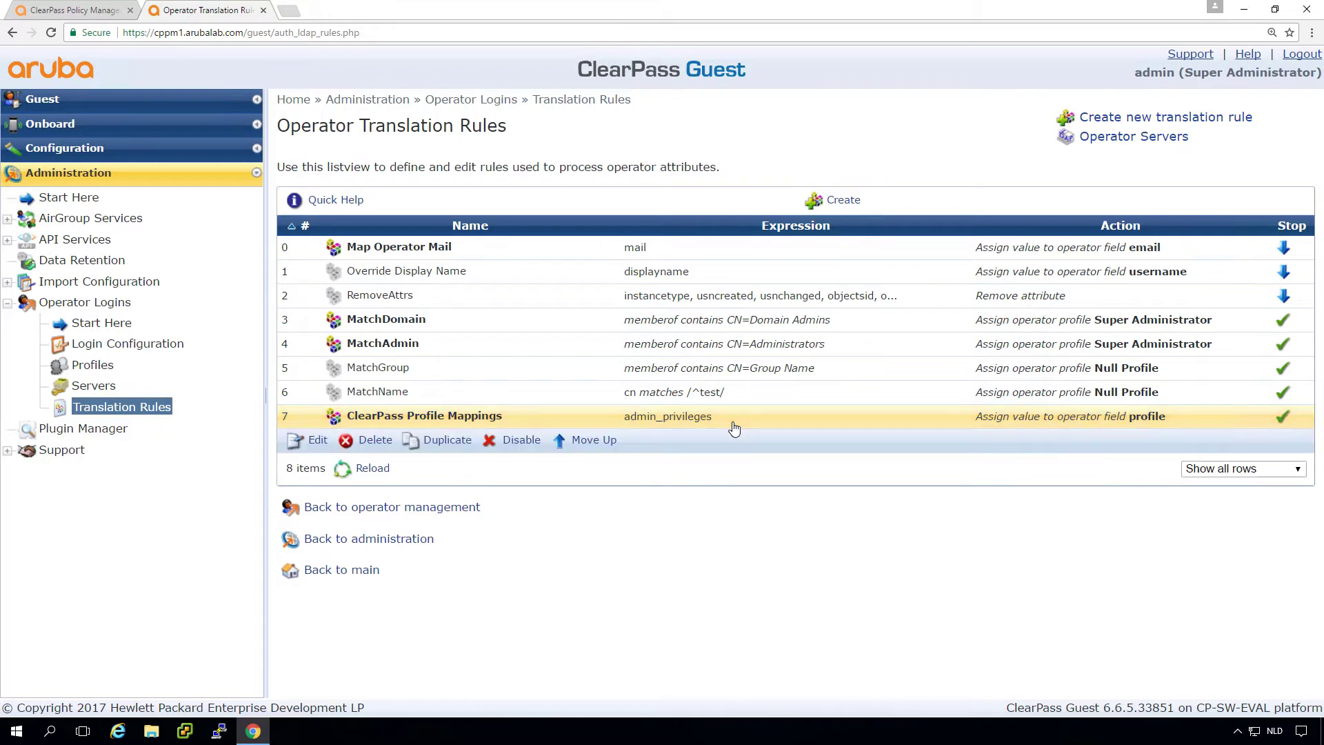
pyautogui.click(312, 440)
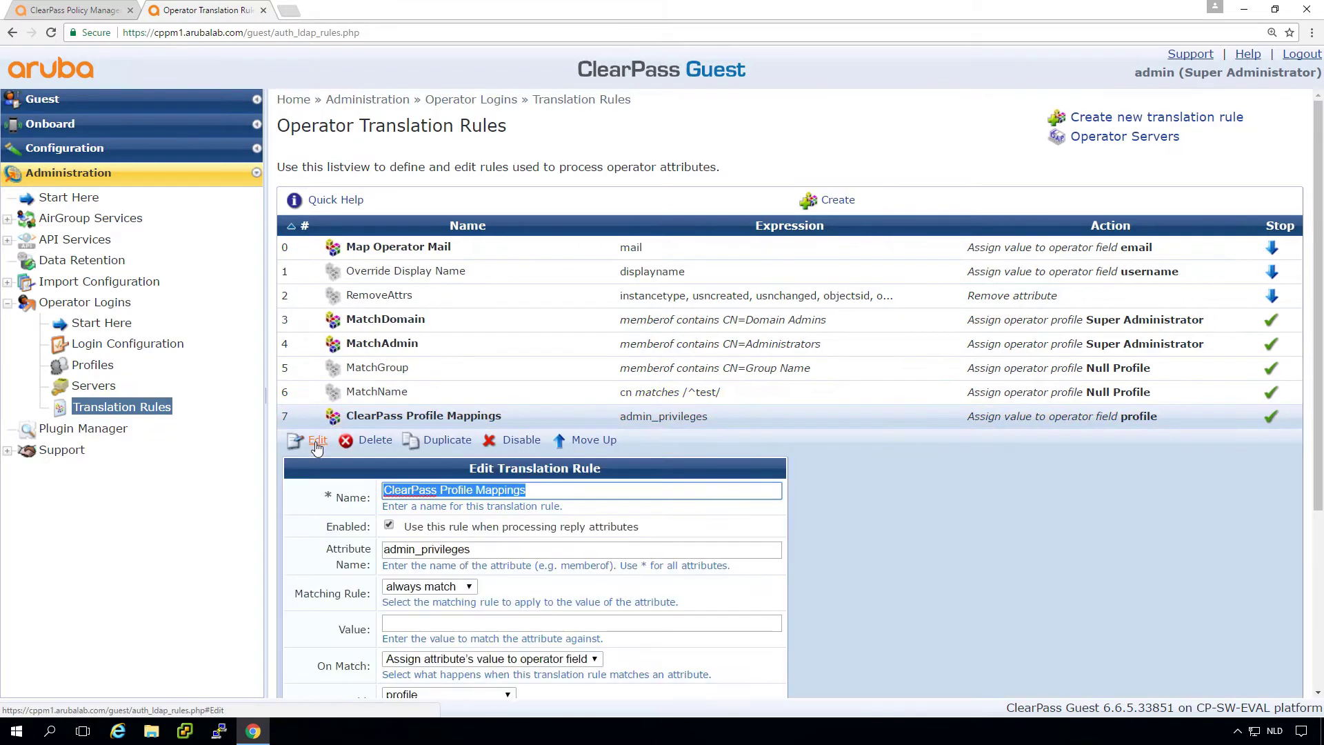
pyautogui.click(888, 564)
pyautogui.scroll(-4, 887, 564)
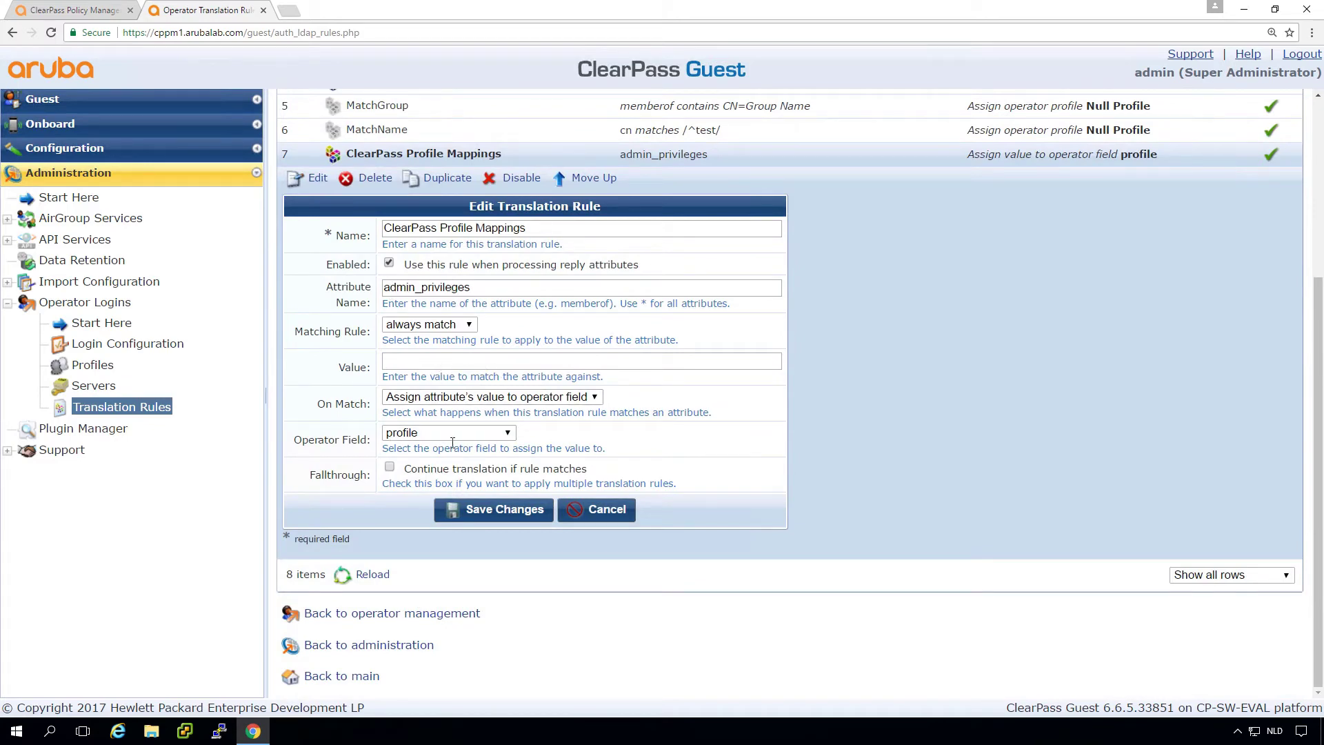
pyautogui.click(598, 517)
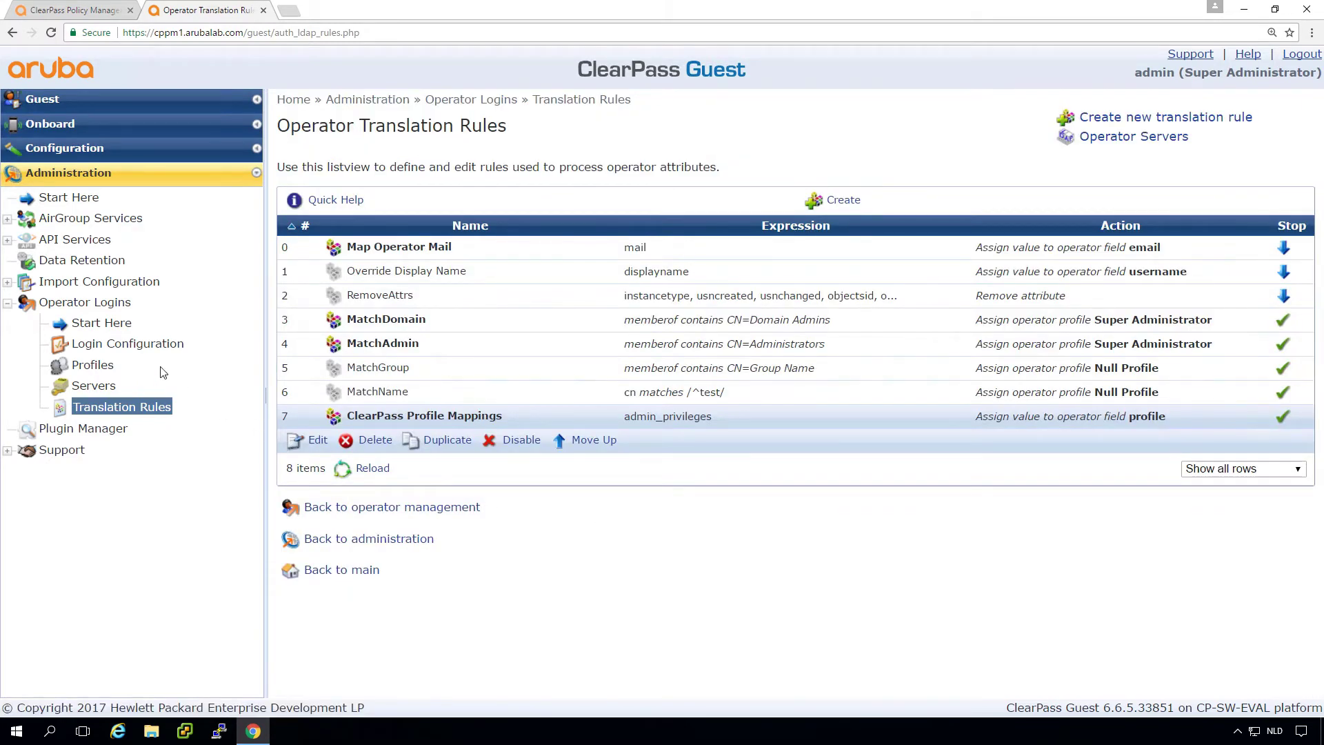
pyautogui.click(97, 365)
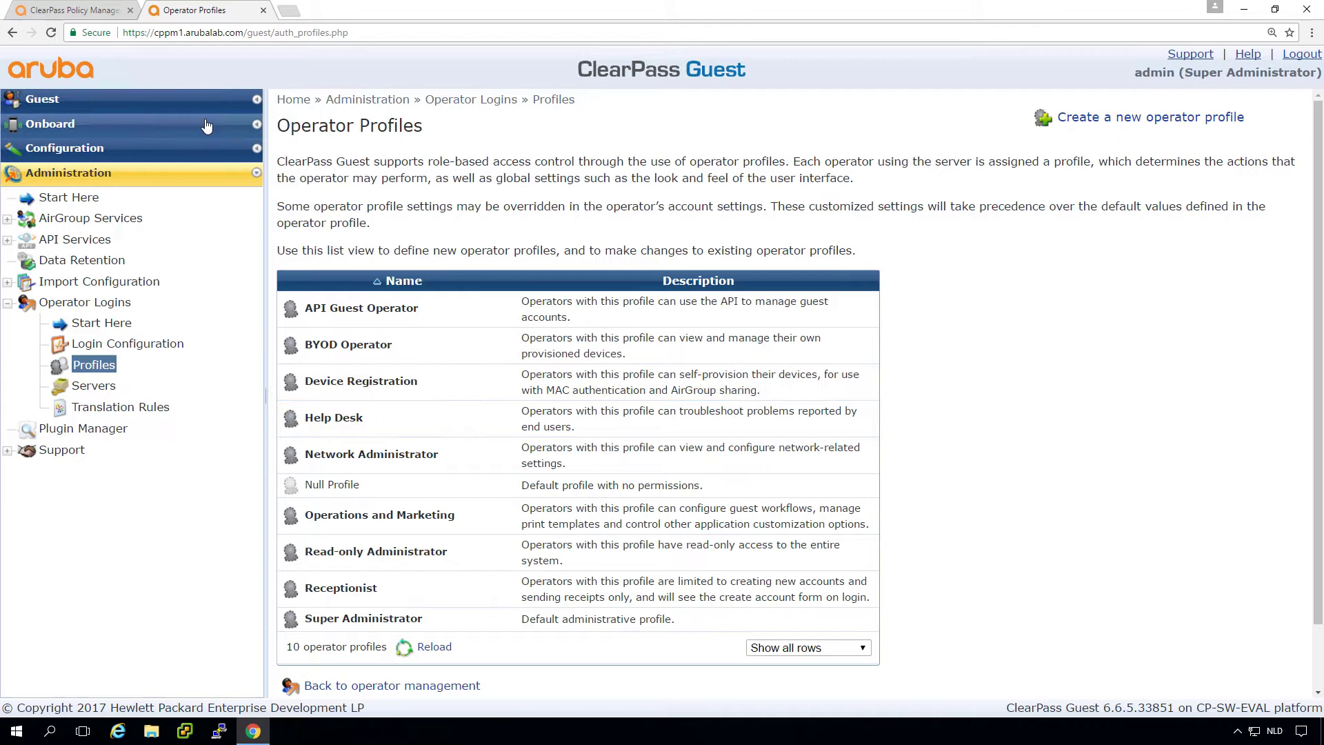
# - Back in Policy Manager, go to Configuration > Enforcement > Profiles
pyautogui.click(89, 12)
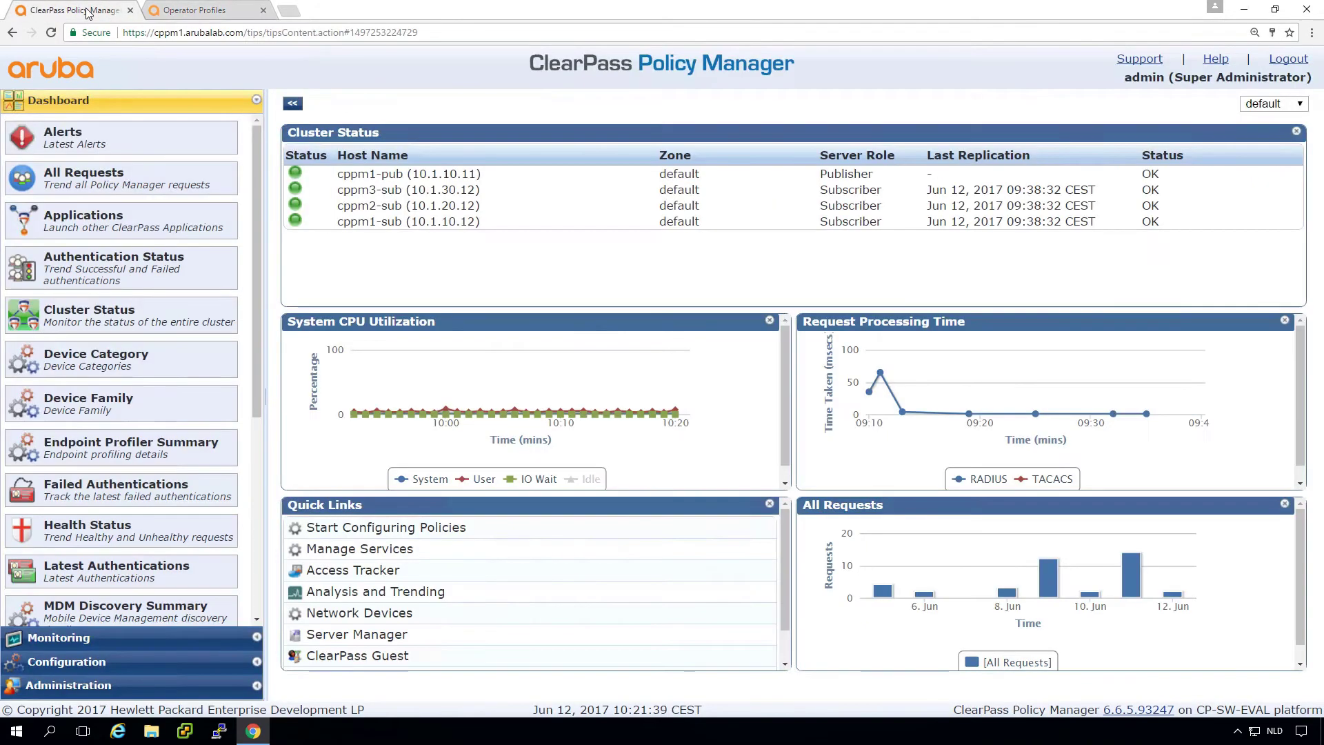
pyautogui.click(75, 663)
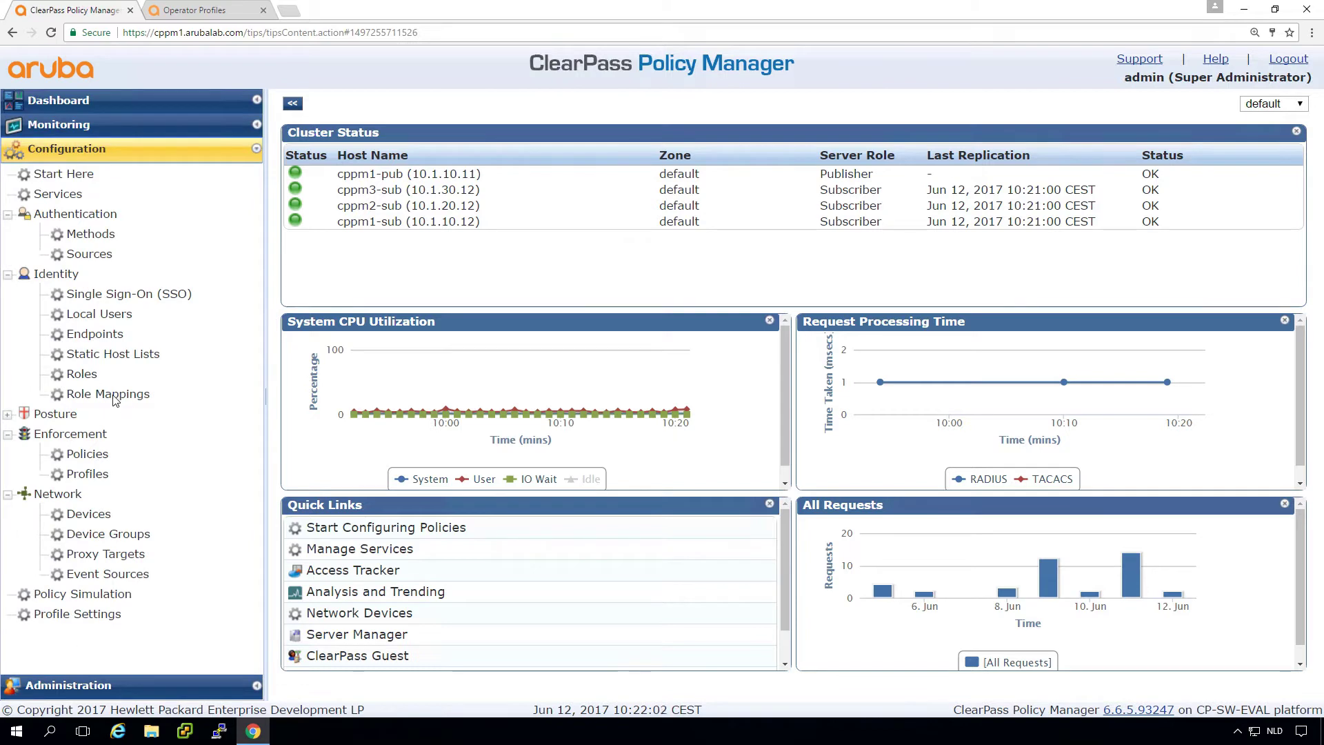
pyautogui.click(88, 475)
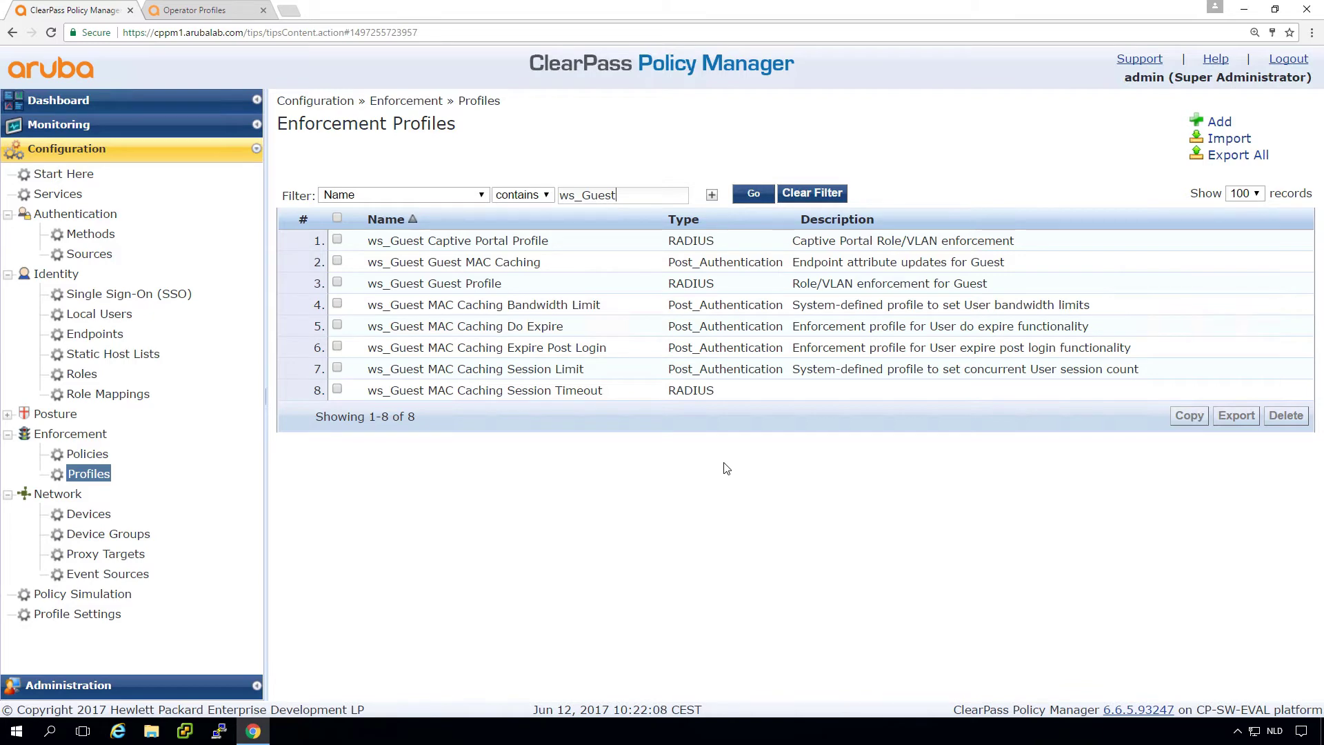
# - Add a Generic Application Enforcement profile named ws_Operator_Receptionist with description 'ClearPass Guest Receptinist Operator Profile'
pyautogui.click(1203, 124)
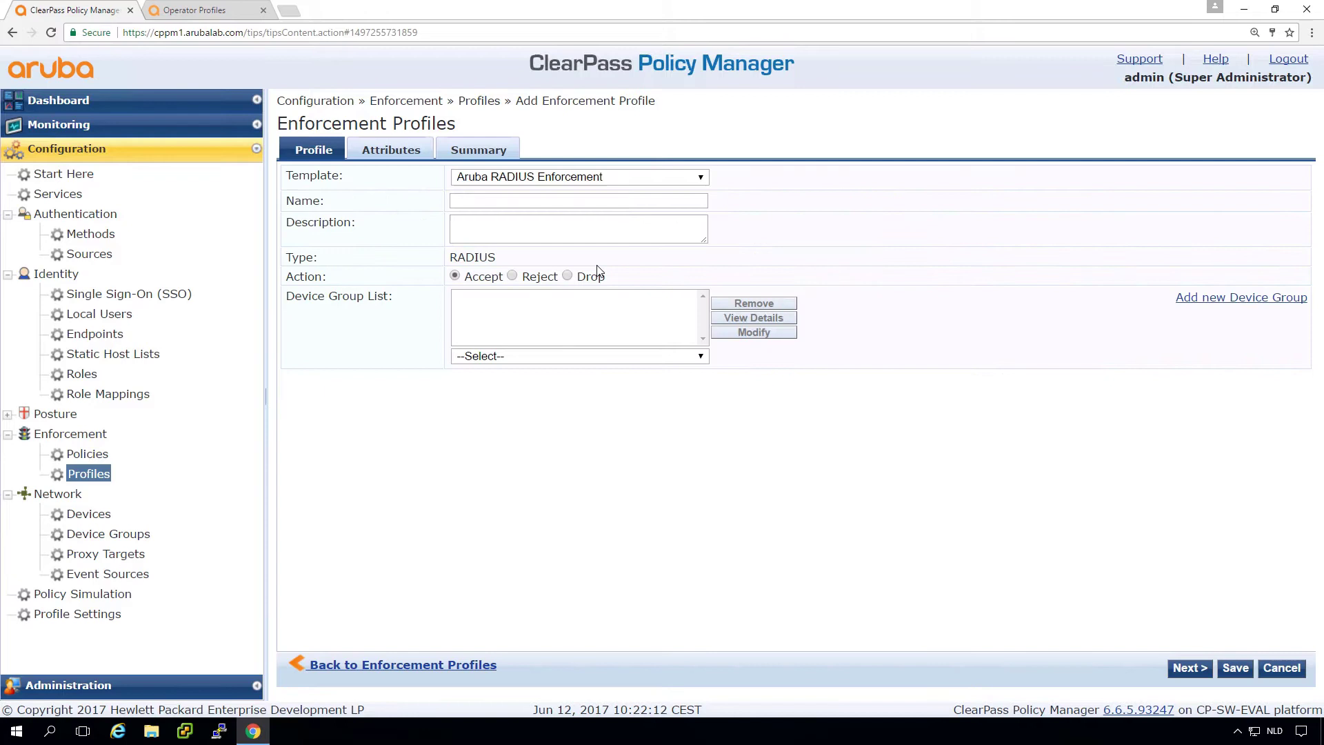
pyautogui.click(571, 180)
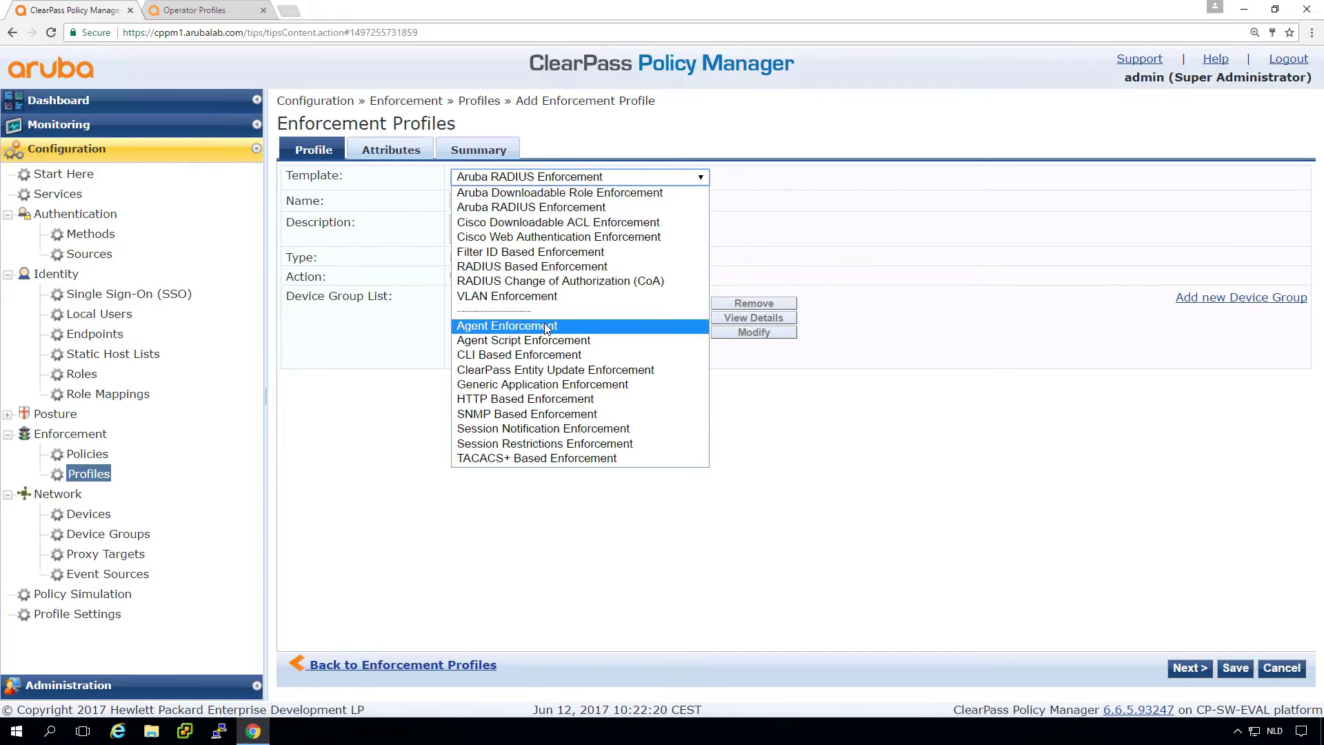
pyautogui.click(546, 385)
pyautogui.click(516, 200)
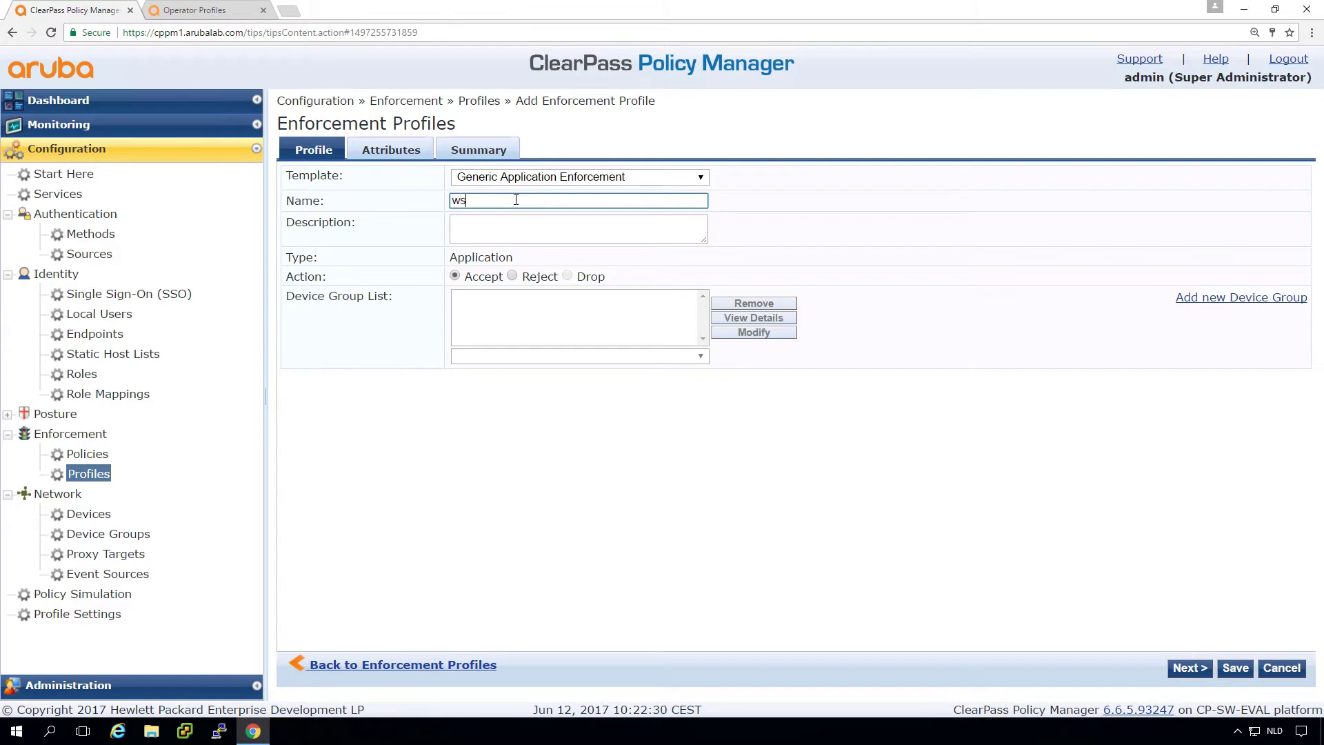
pyautogui.write('ws_Operator_Receptionist')
pyautogui.press('Tab')
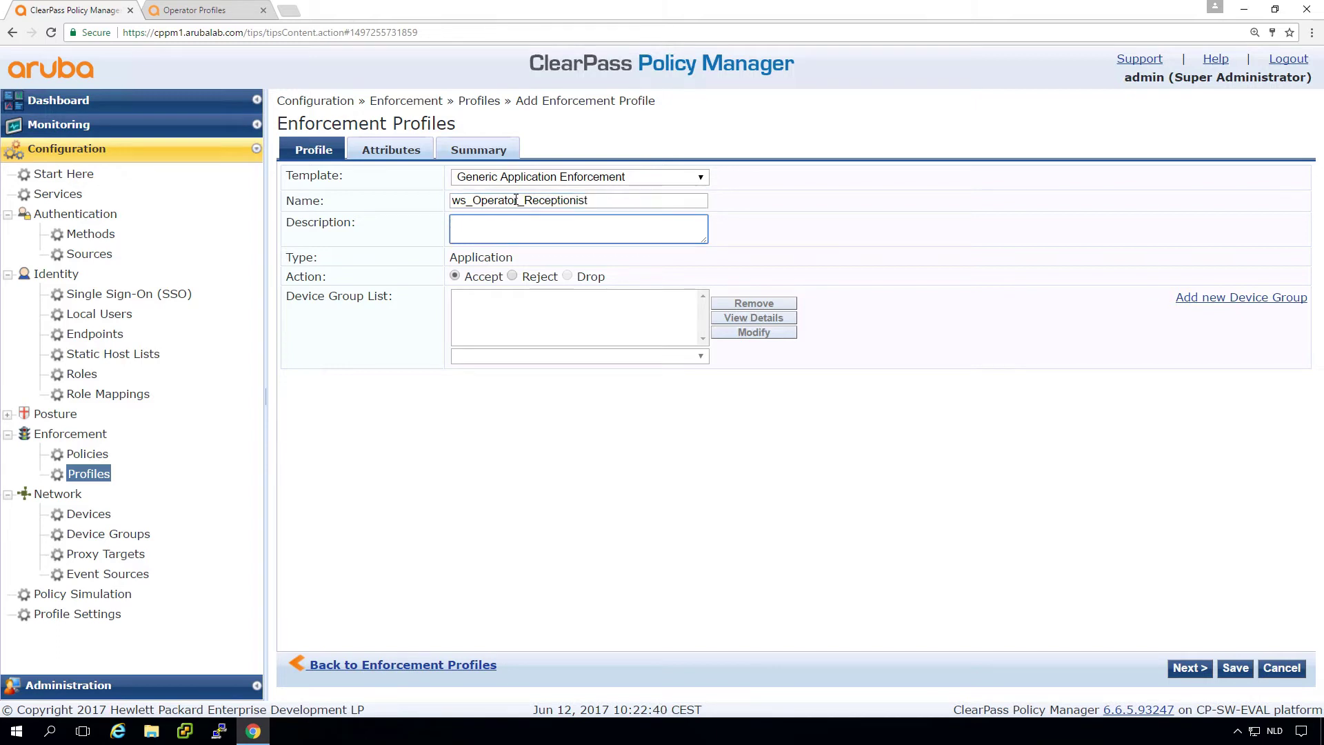
pyautogui.write('ClearPass Guest Receptinist Operator Profile')
# - Add the attribute admin_privileges = Receptionist on the Attributes tab
pyautogui.click(378, 146)
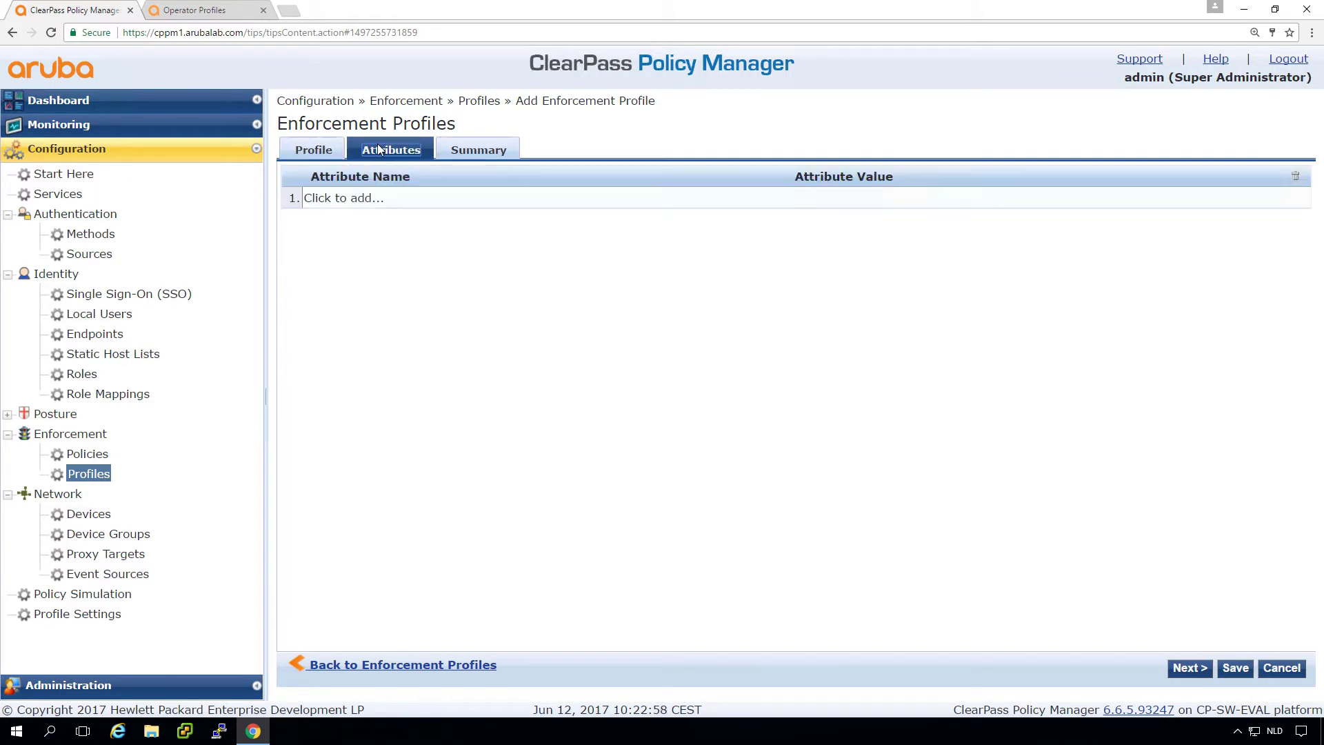
pyautogui.click(354, 199)
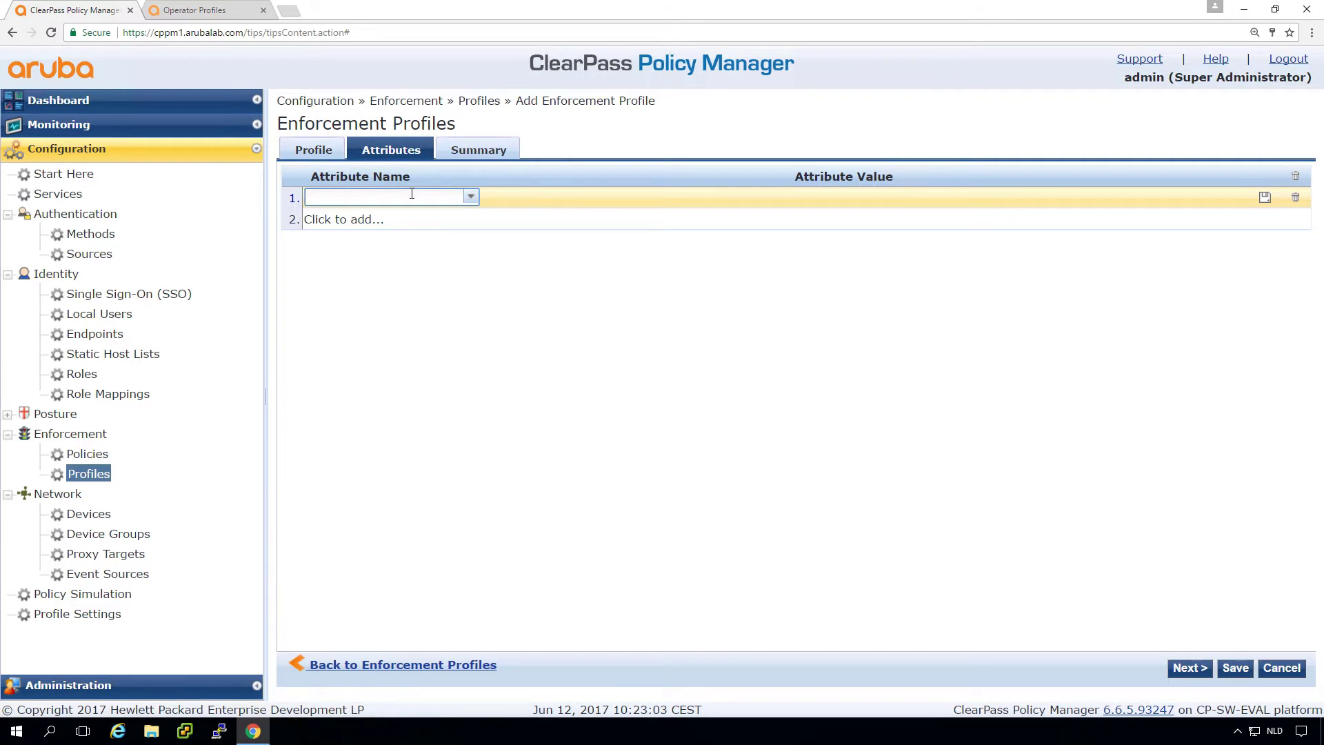
pyautogui.write('admin_privileges')
pyautogui.press('Tab')
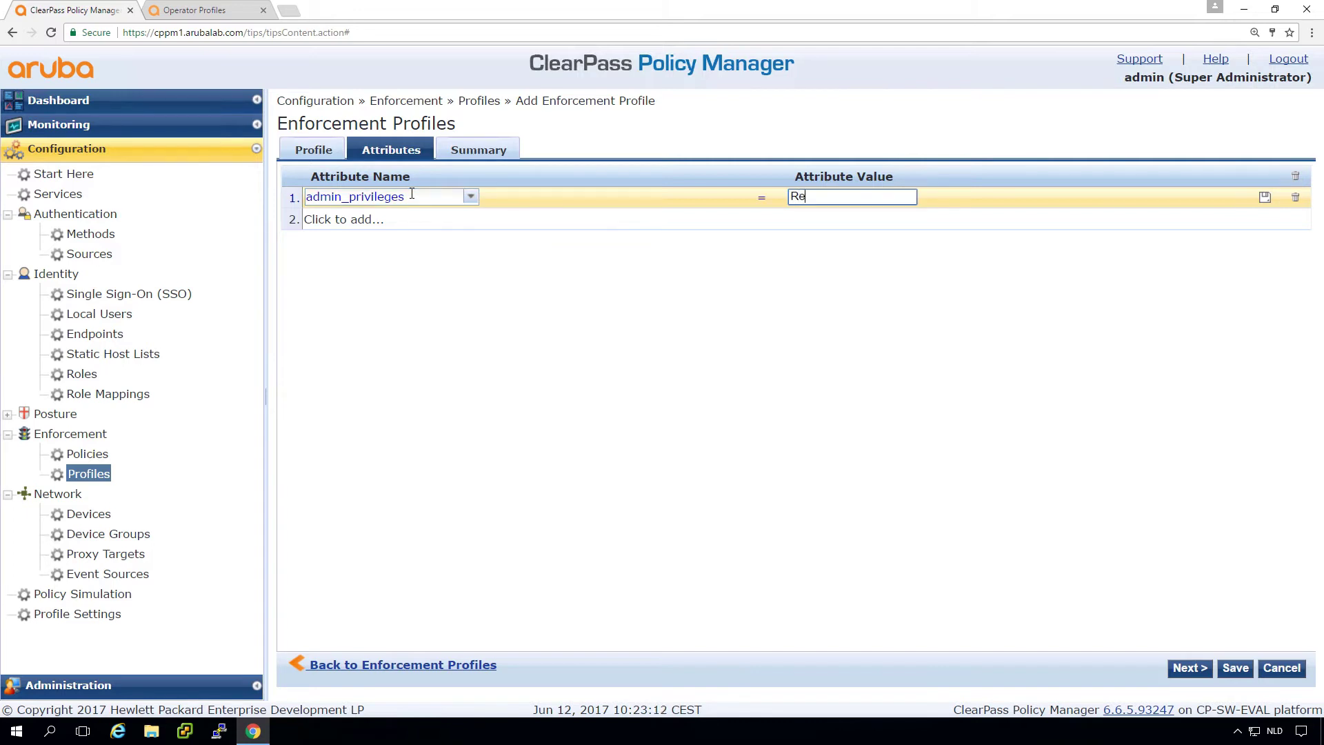
pyautogui.write('Receptionist')
pyautogui.press('Return')
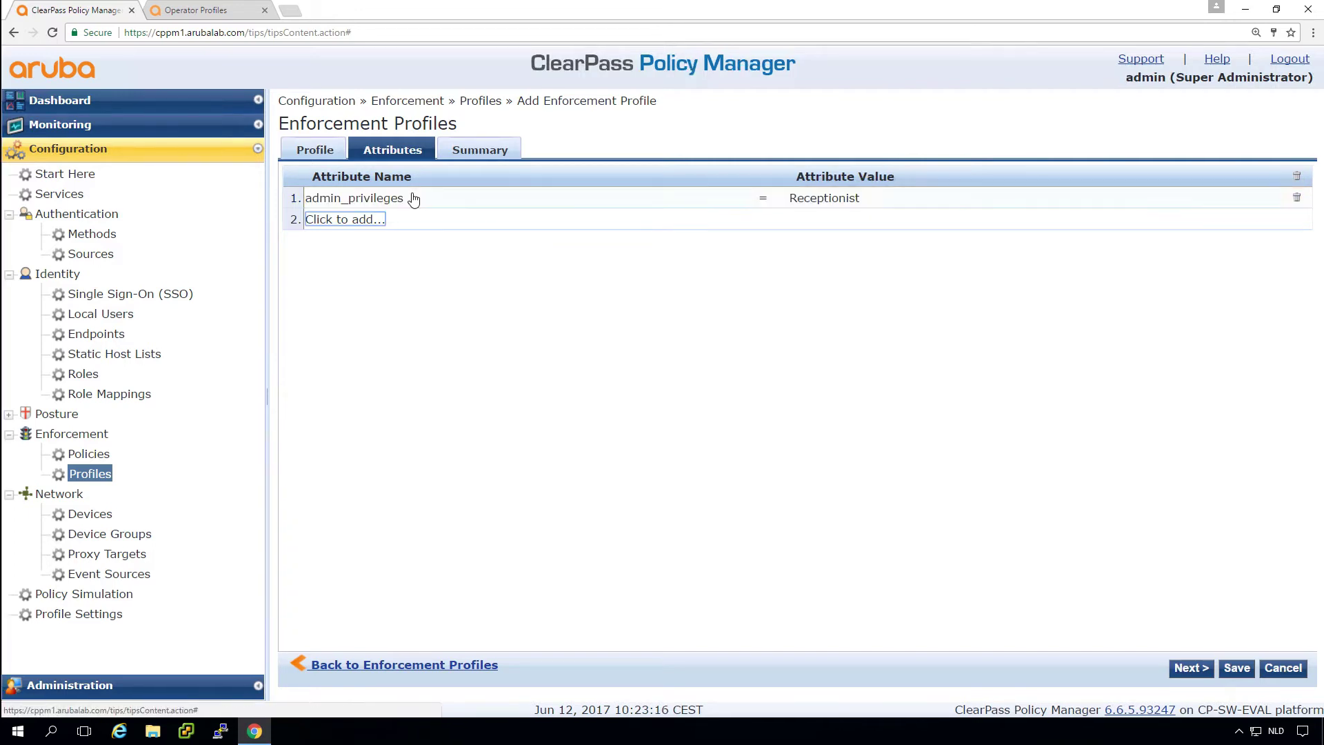
# - Remove the mistakenly added second attribute row (SSO:Cert-Subject-OU)
pyautogui.click(364, 220)
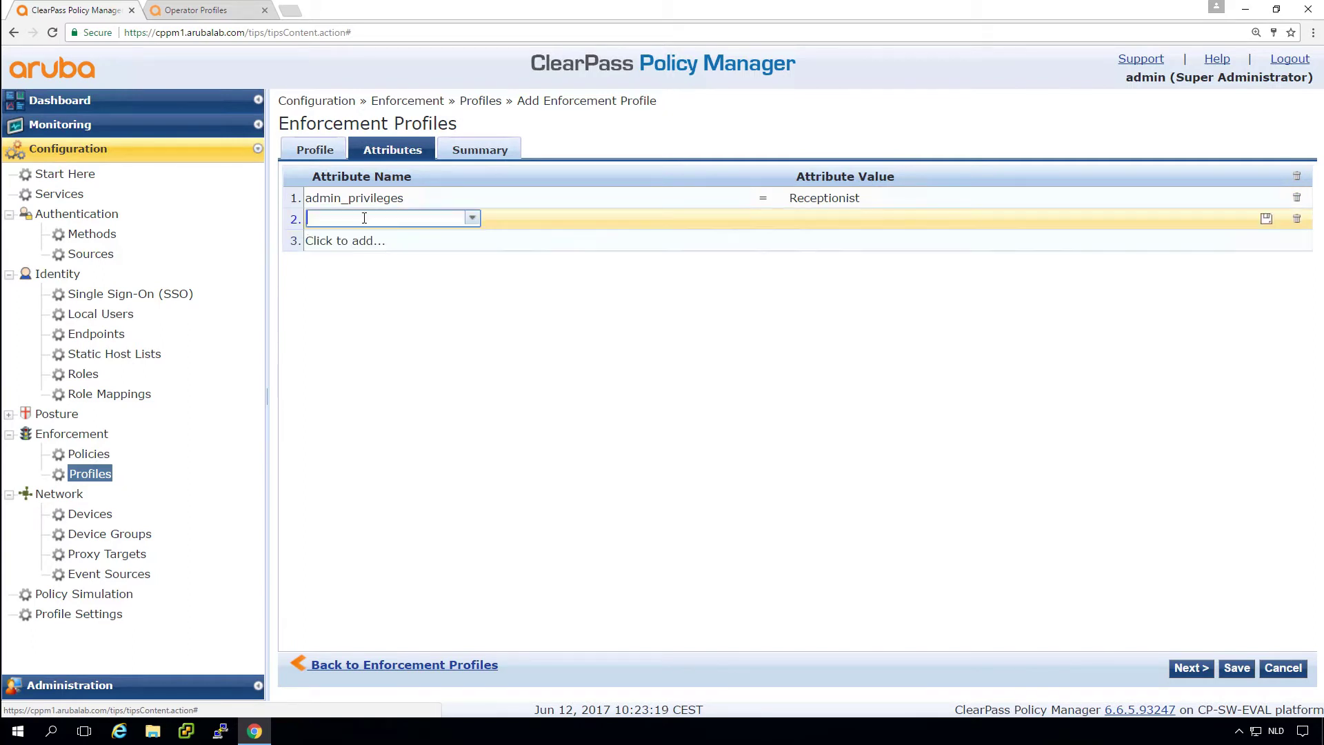
pyautogui.click(471, 218)
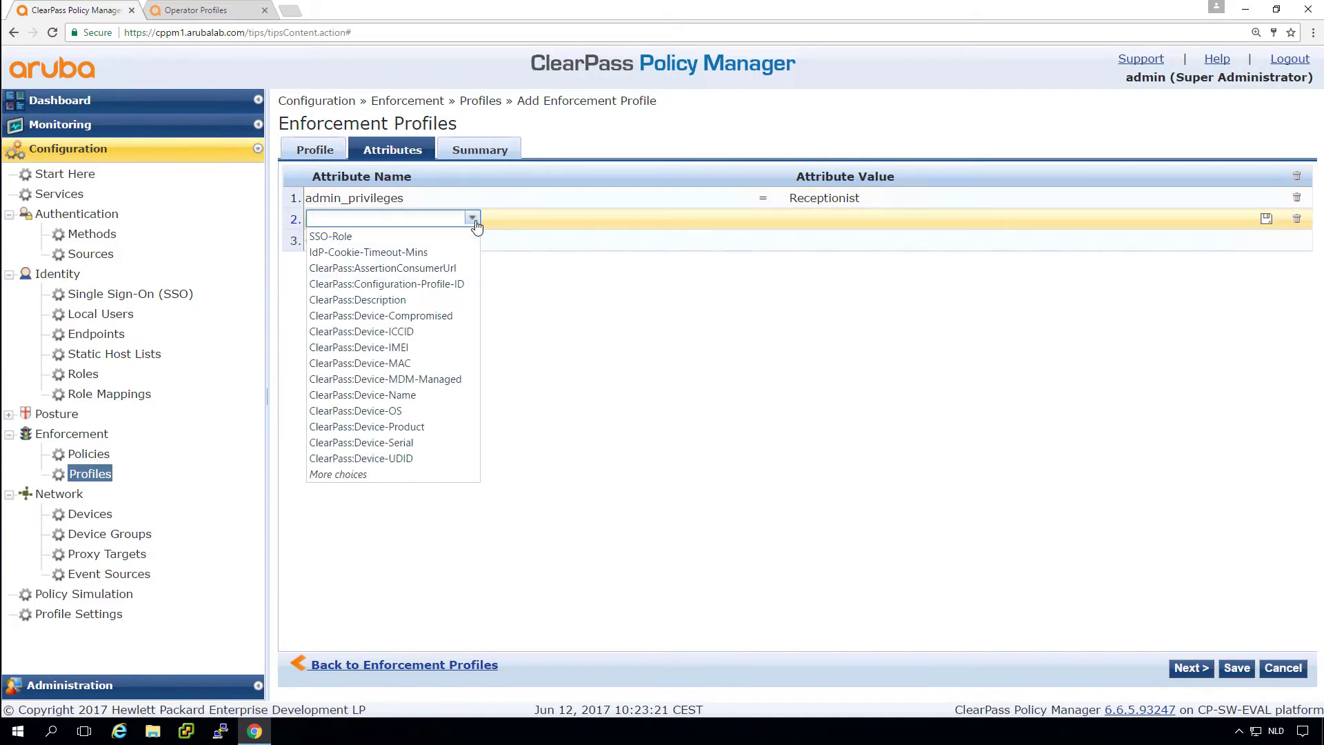
pyautogui.click(385, 476)
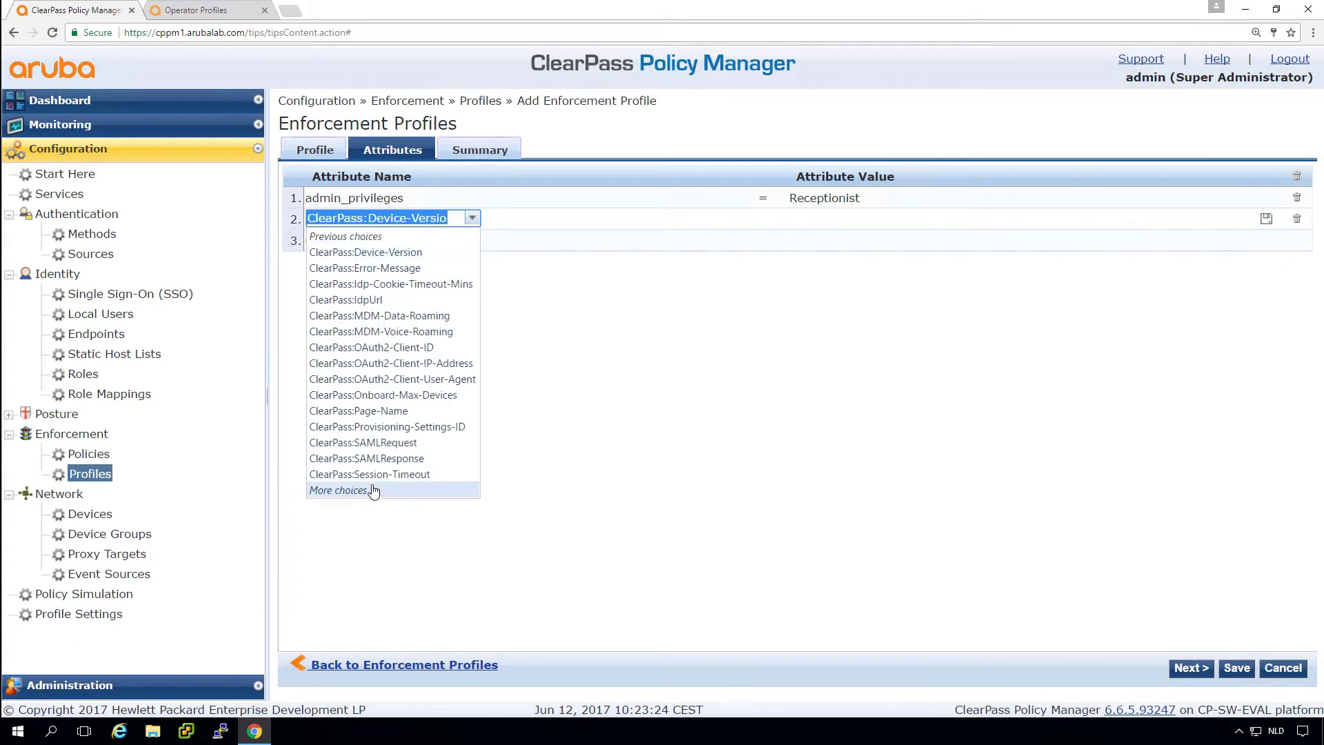
pyautogui.click(373, 490)
pyautogui.click(374, 490)
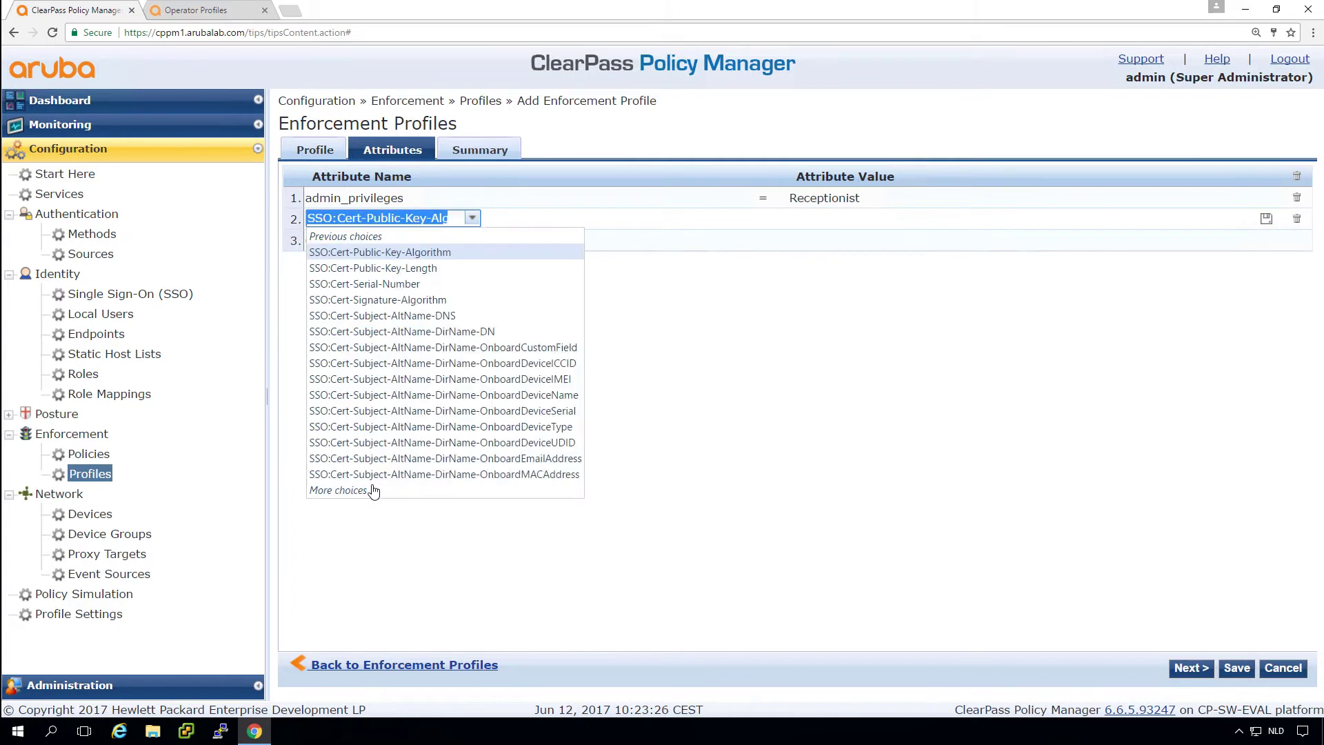
pyautogui.click(373, 490)
pyautogui.click(373, 476)
pyautogui.click(431, 422)
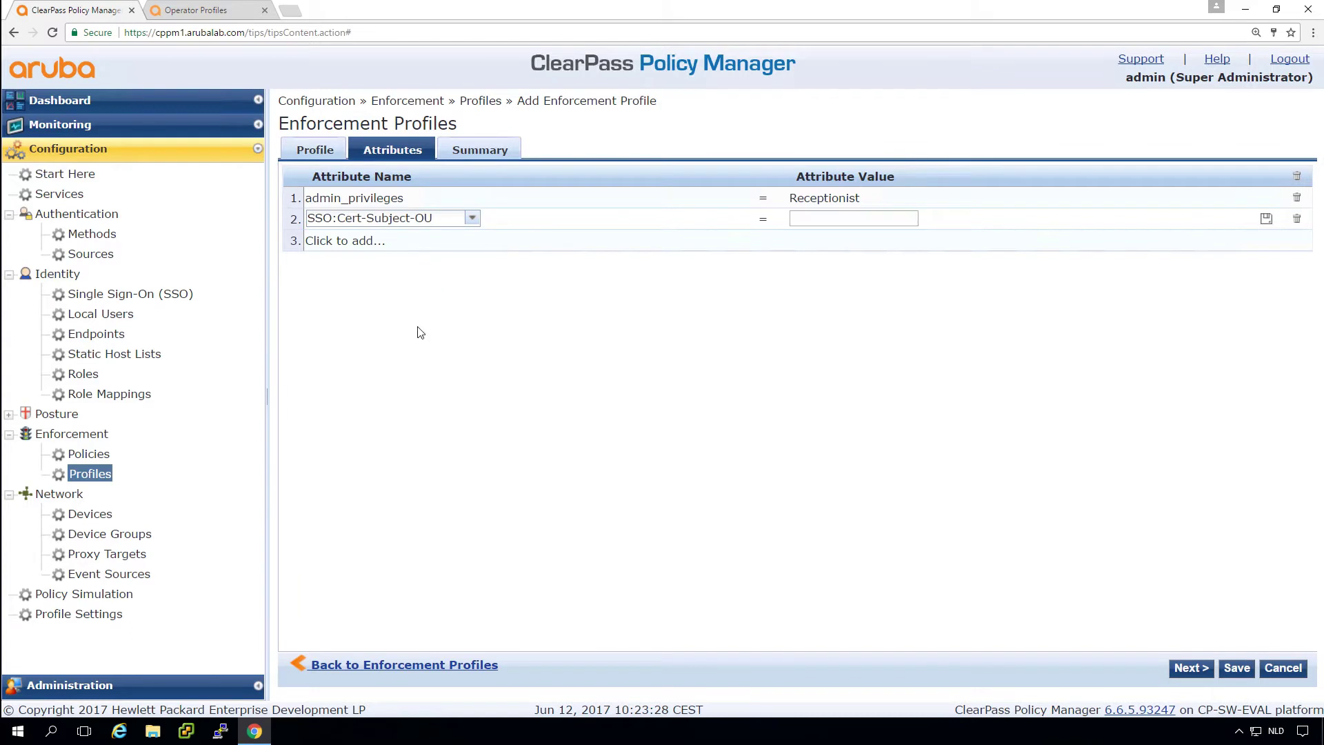
pyautogui.click(450, 217)
pyautogui.press('BackSpace')
pyautogui.press('BackSpace')
pyautogui.press('BackSpace')
pyautogui.press('BackSpace')
pyautogui.press('BackSpace')
pyautogui.press('BackSpace')
pyautogui.press('BackSpace')
pyautogui.press('BackSpace')
pyautogui.press('BackSpace')
pyautogui.press('BackSpace')
pyautogui.press('BackSpace')
pyautogui.press('BackSpace')
pyautogui.press('BackSpace')
pyautogui.press('BackSpace')
pyautogui.press('BackSpace')
pyautogui.press('BackSpace')
pyautogui.press('BackSpace')
pyautogui.press('BackSpace')
pyautogui.press('BackSpace')
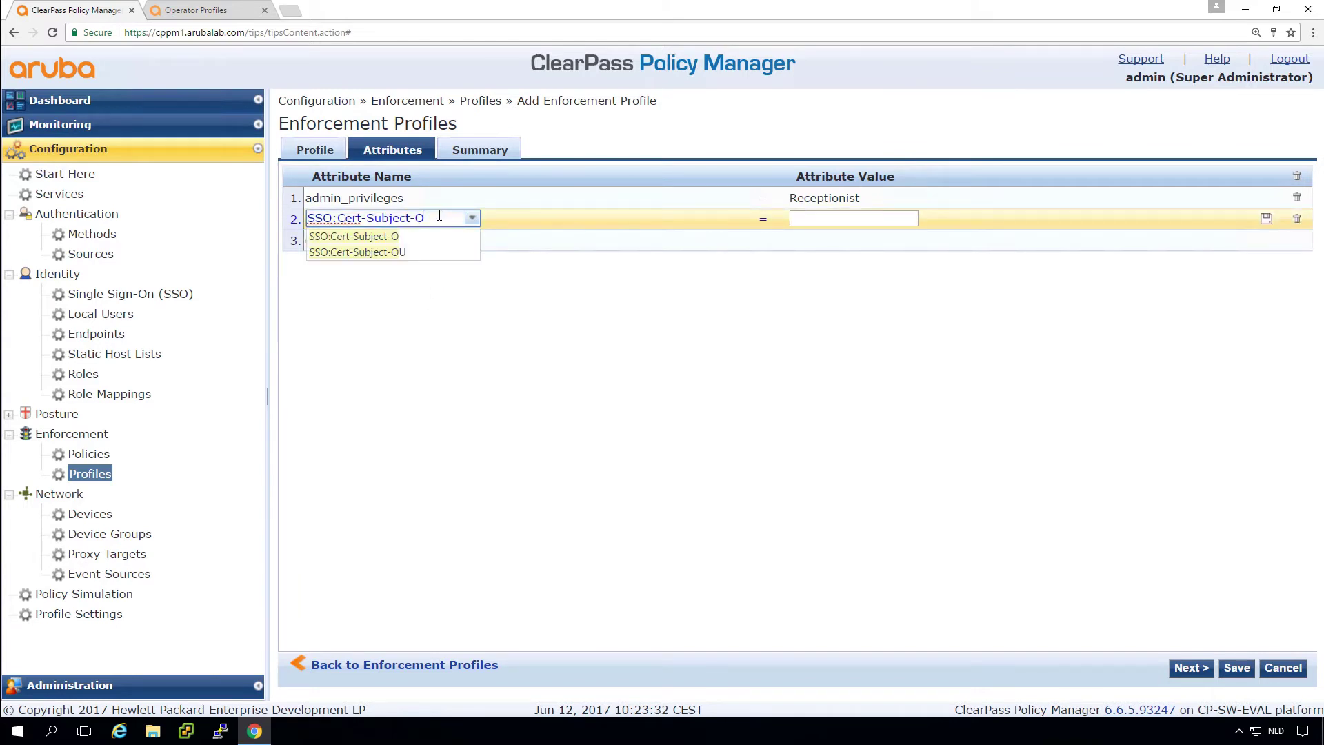
pyautogui.write('admin')
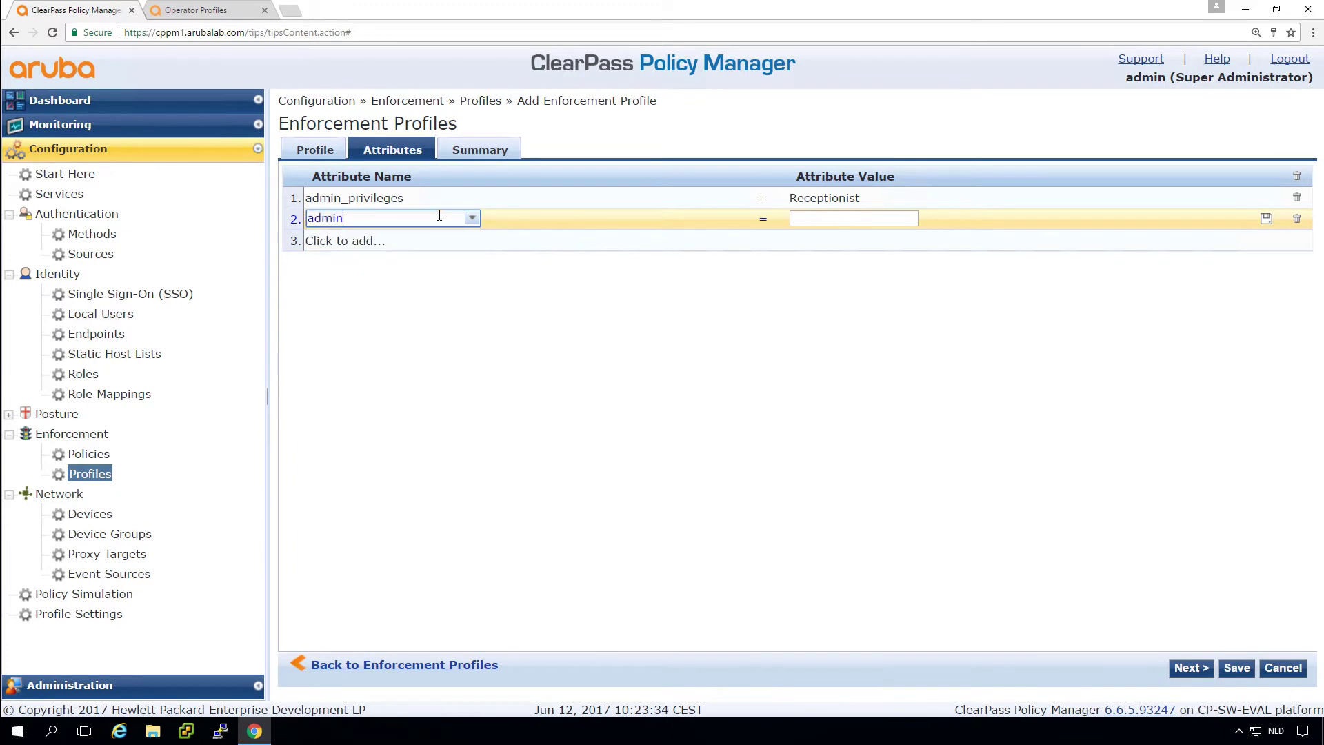
pyautogui.write('_pr')
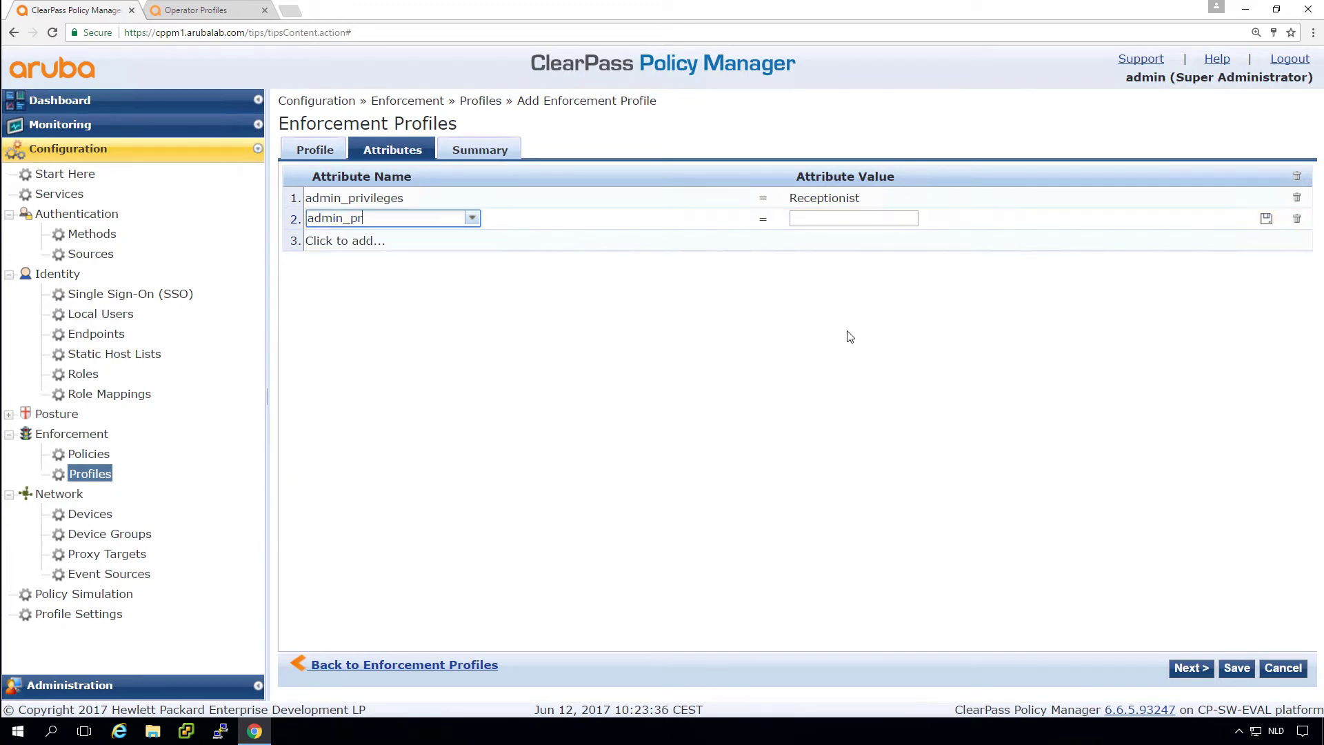
pyautogui.click(1296, 219)
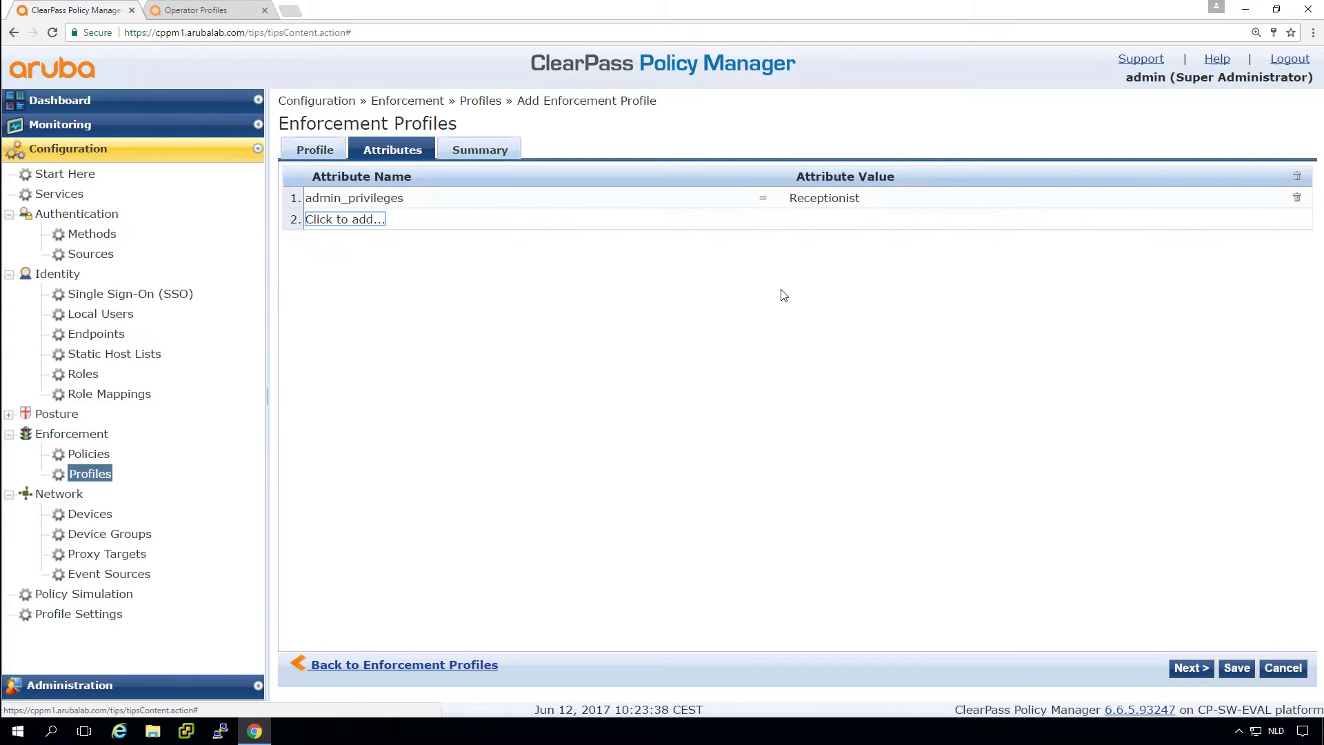
# - Save the Receptionist profile; start ws_Operator_Device_Registration, described 'ClearPass Guest Device Registration Operator Profile'
pyautogui.click(1239, 672)
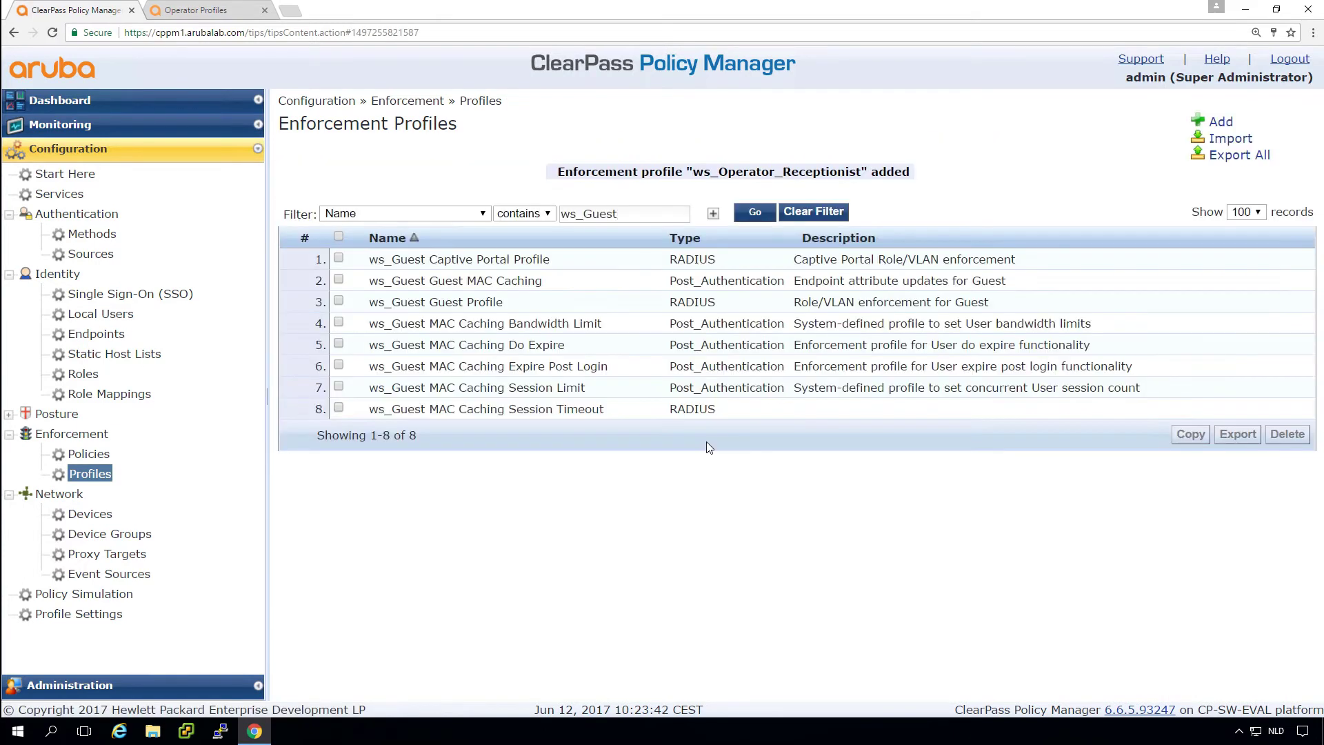
pyautogui.click(1223, 122)
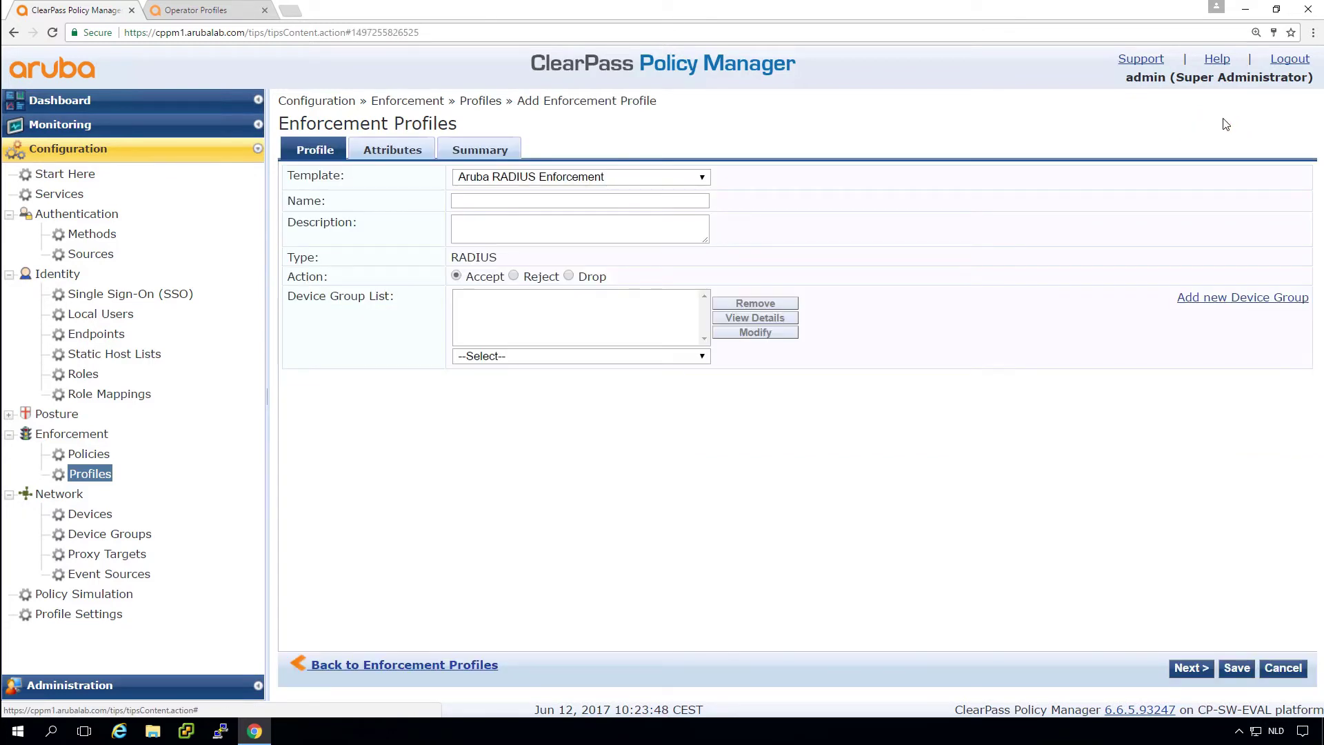
pyautogui.click(666, 200)
pyautogui.write('ws_Operator_Device_Registration')
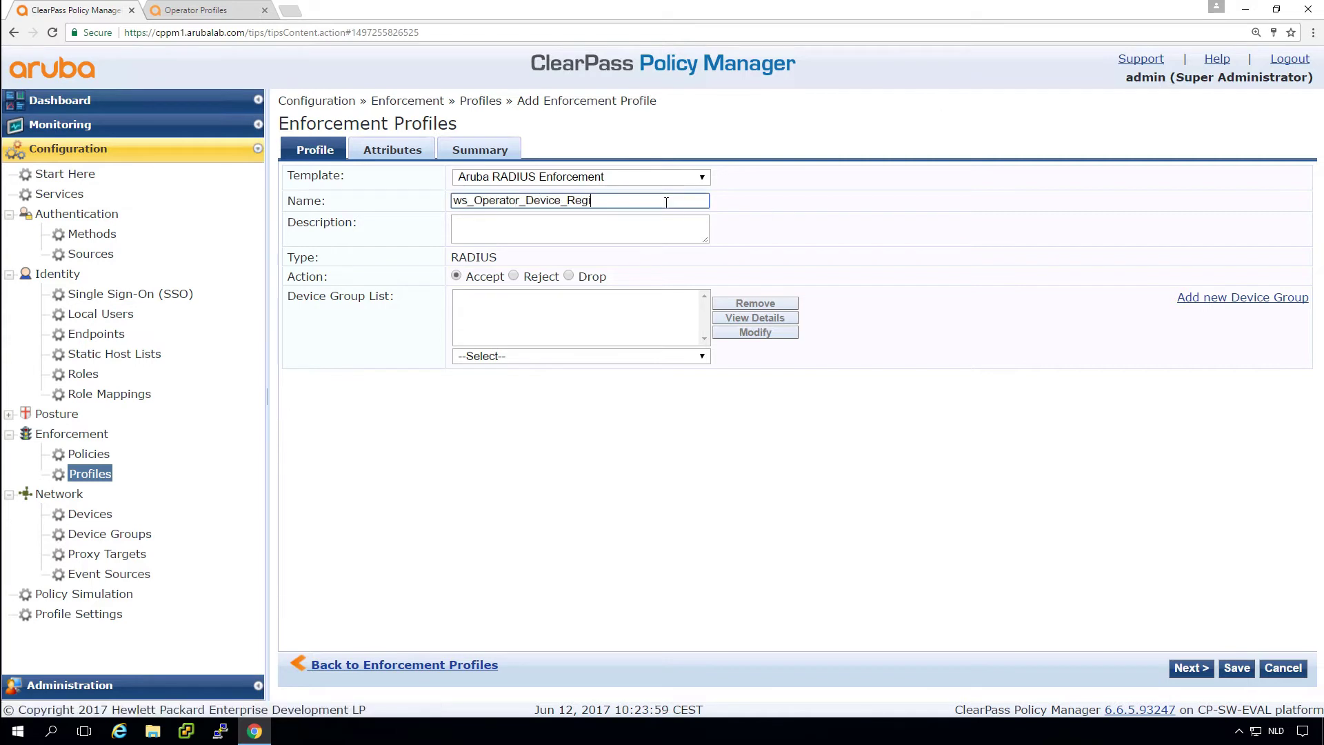
pyautogui.press('Tab')
pyautogui.write('ClearPass Guest Device Registration')
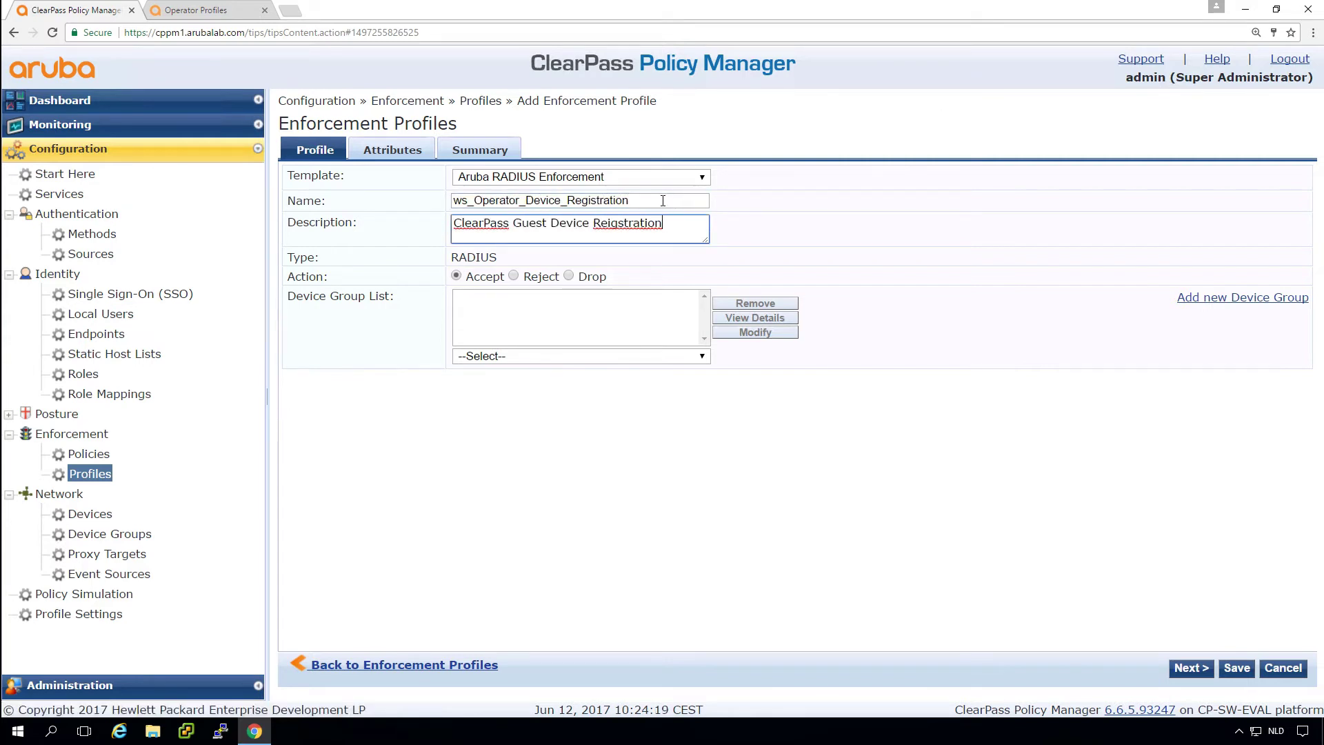
pyautogui.write(' Operator Profile')
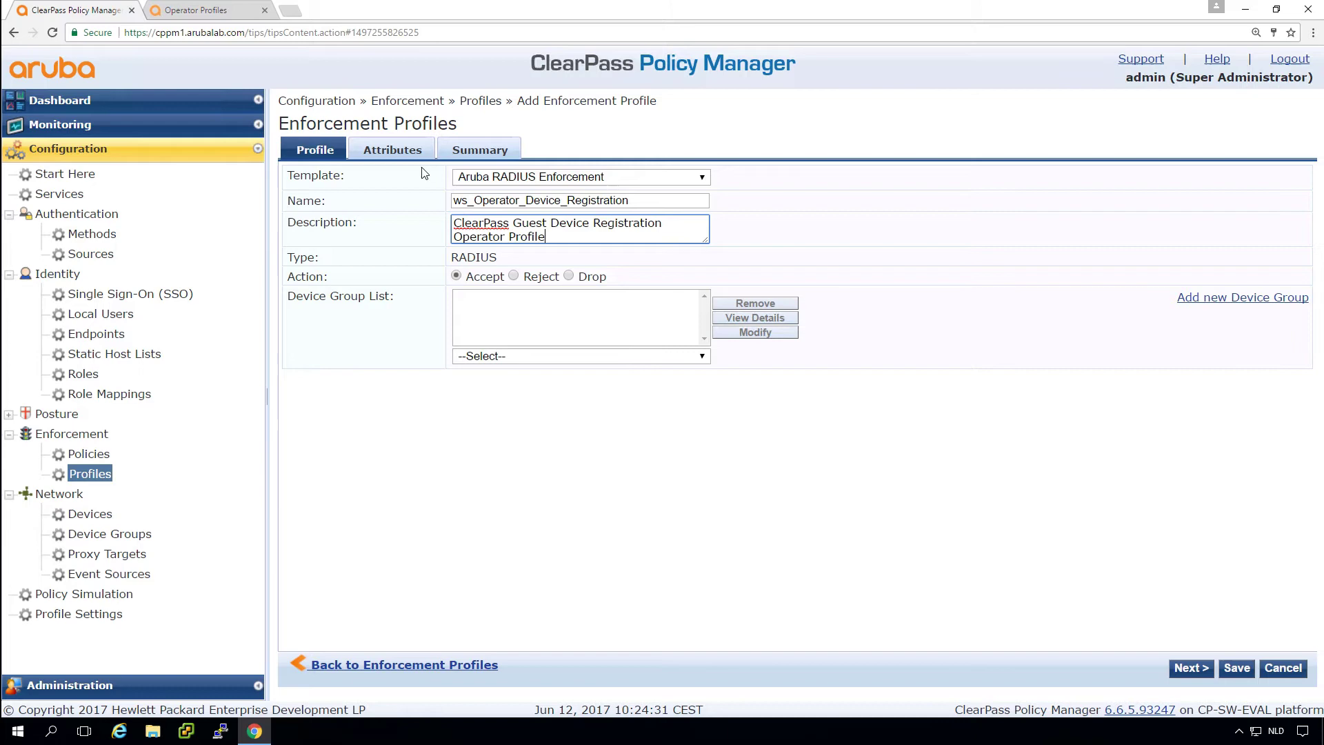
# - Choose the Generic Application Enforcement template for the new profile
pyautogui.click(390, 150)
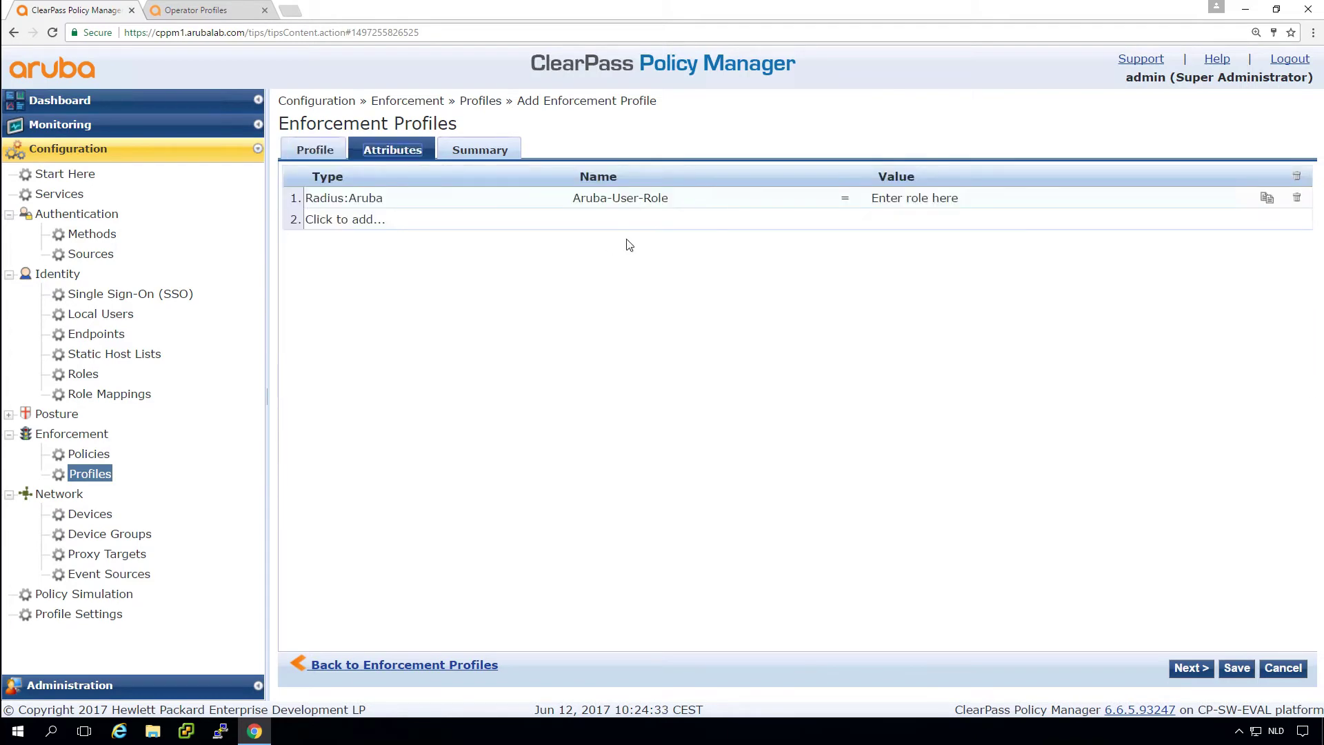
pyautogui.click(323, 150)
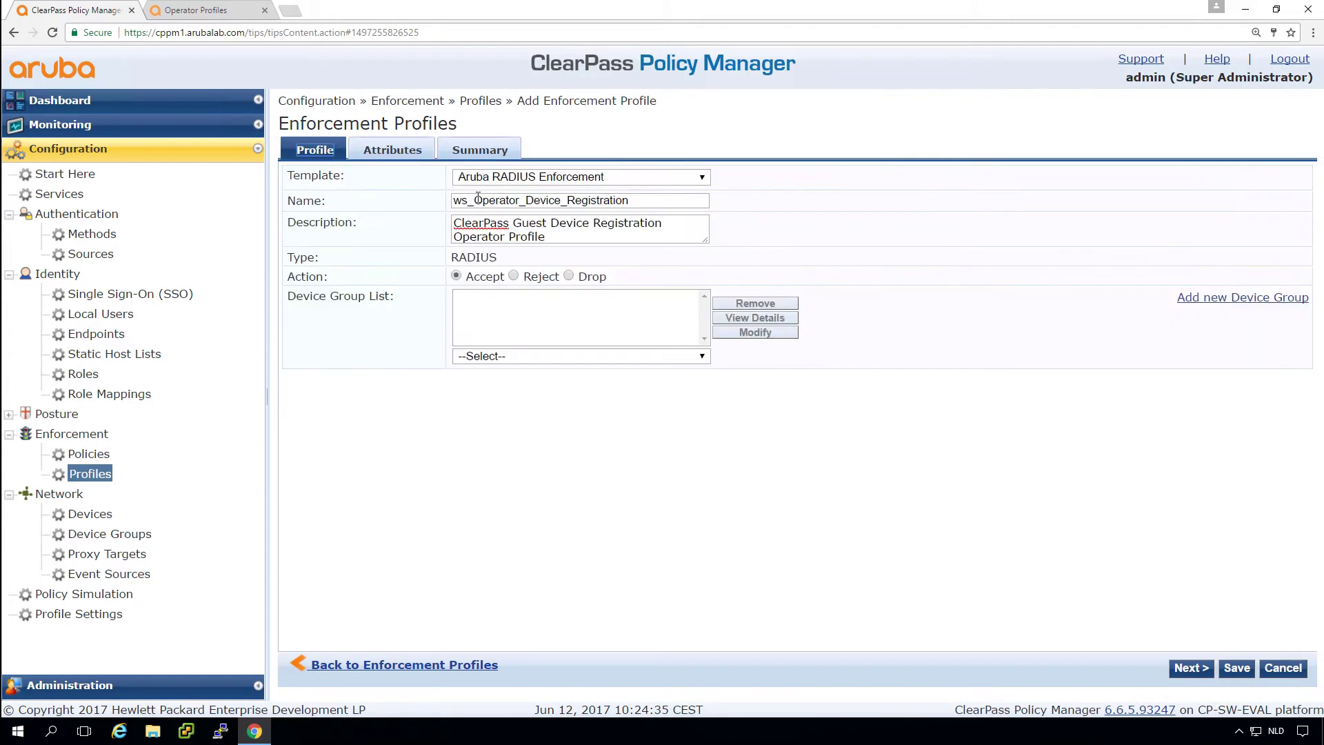
pyautogui.click(500, 178)
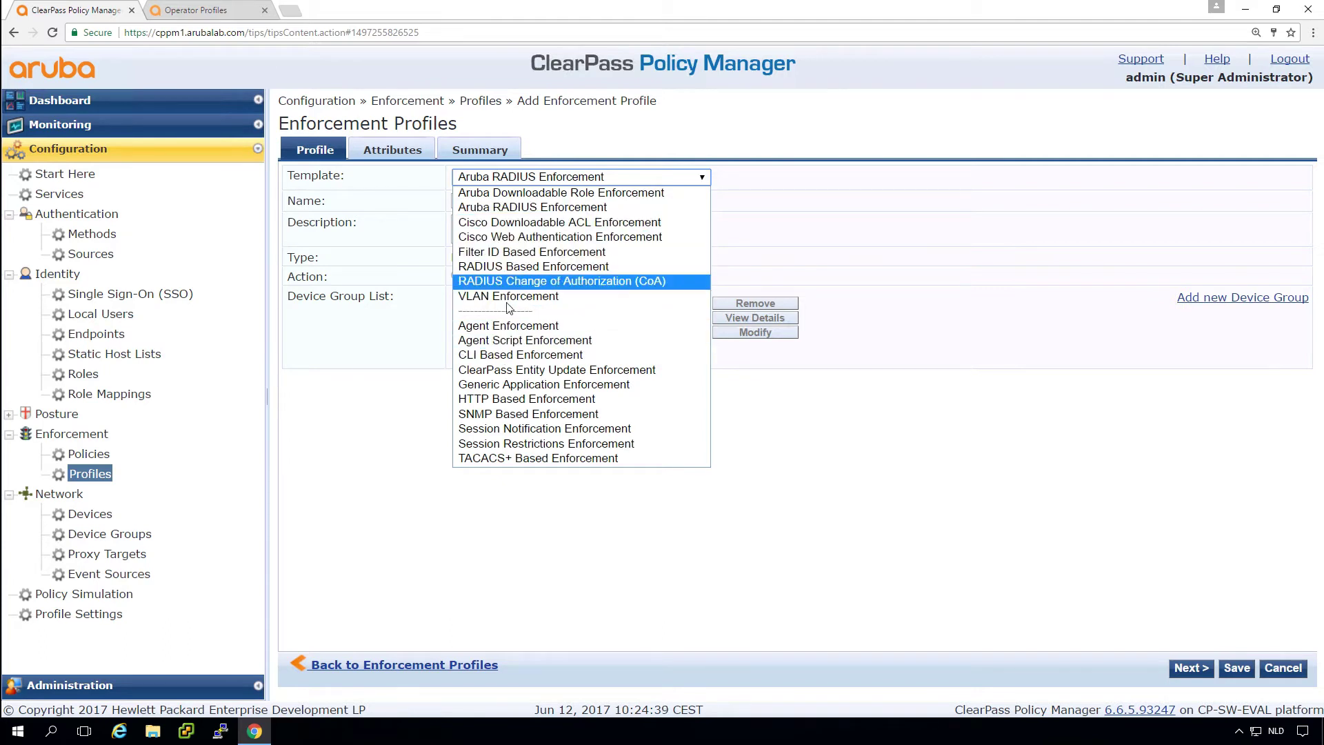
pyautogui.click(506, 384)
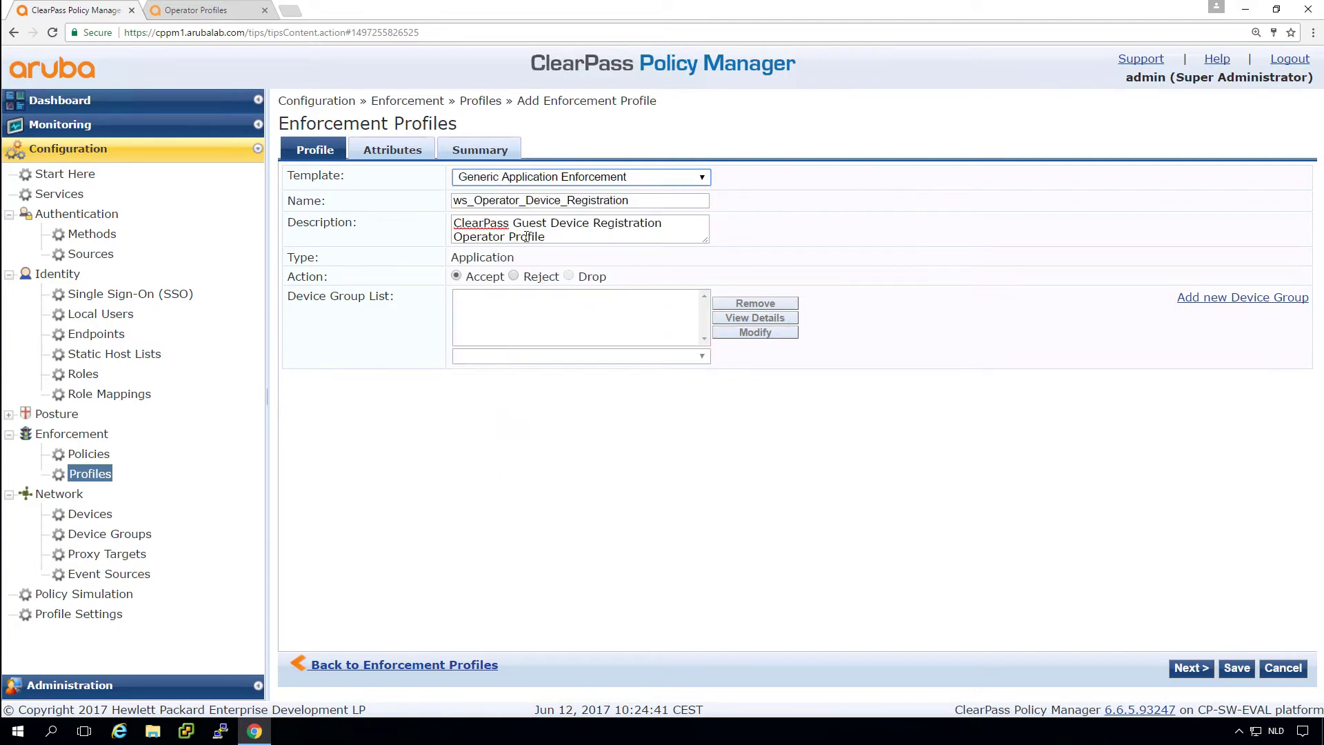
# - Add the attribute admin_privileges = Device Registration
pyautogui.click(405, 148)
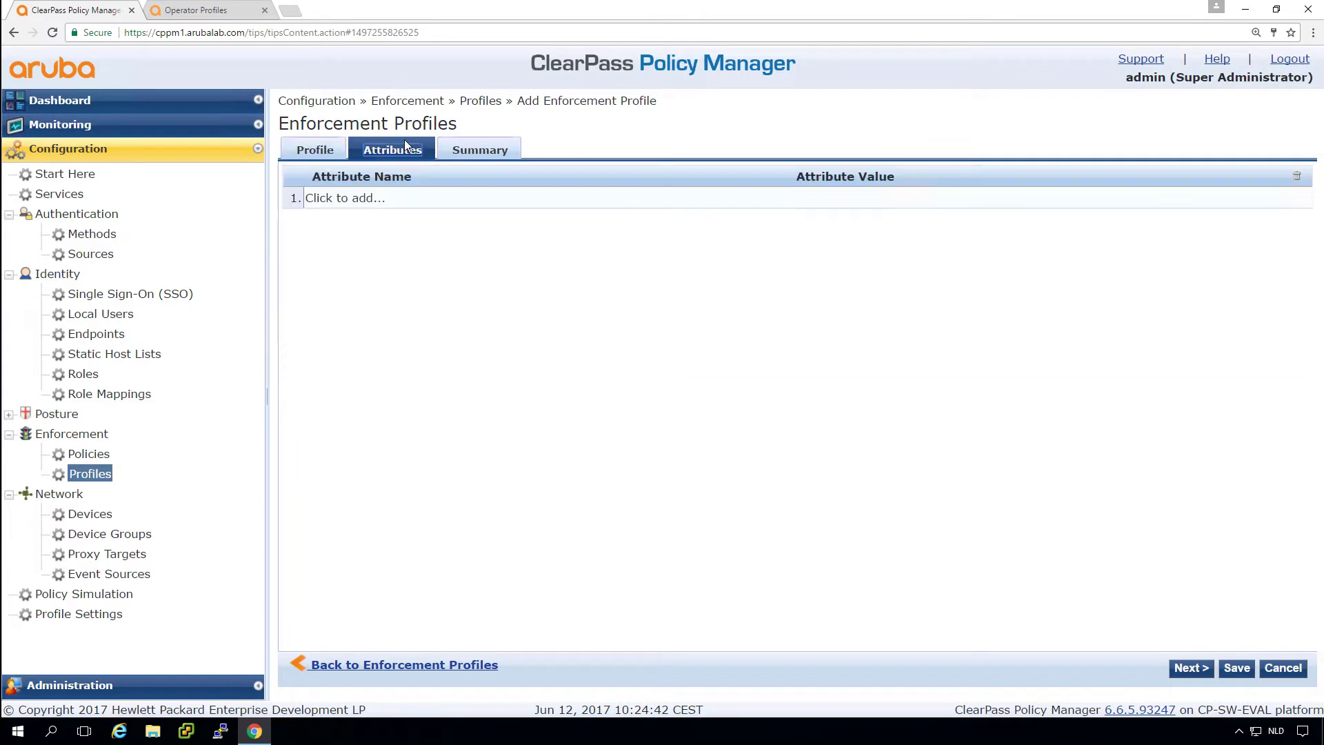
pyautogui.click(363, 202)
pyautogui.write('admin_privileges')
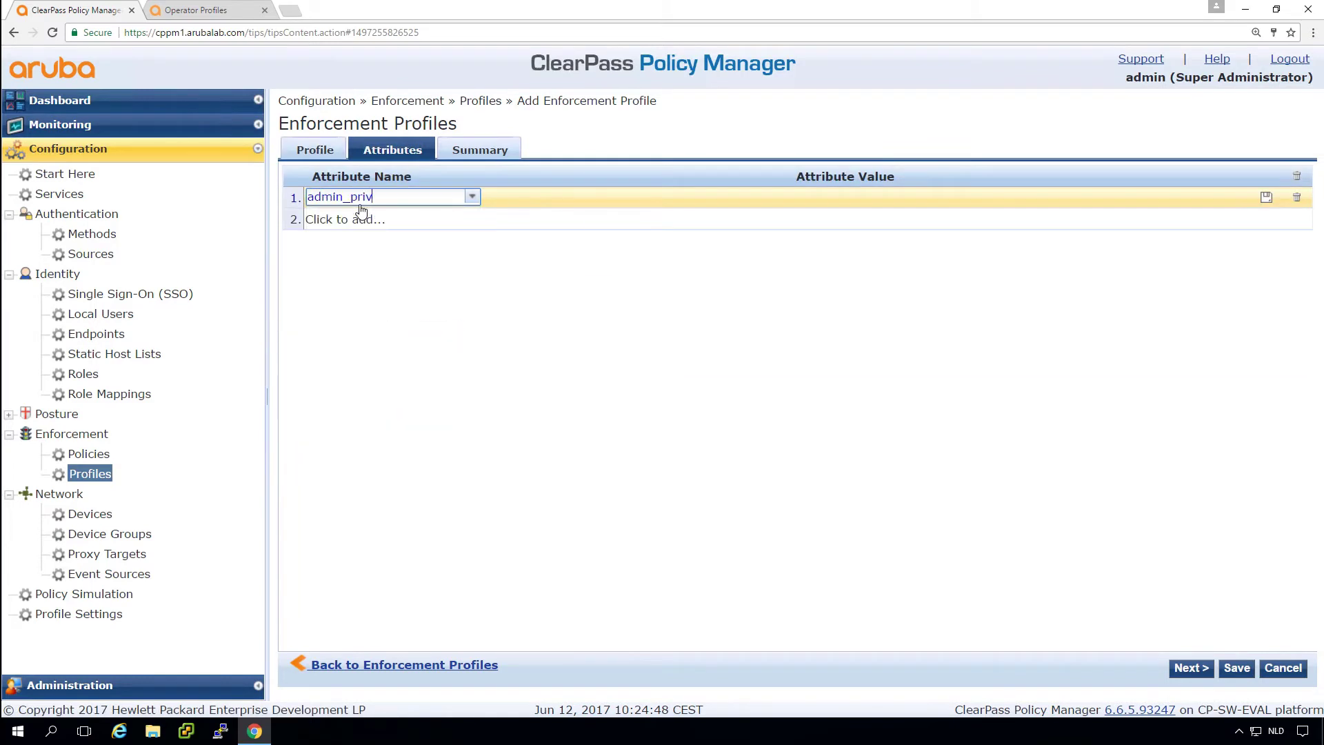
pyautogui.press('Tab')
pyautogui.write('Device Registration')
pyautogui.press('Return')
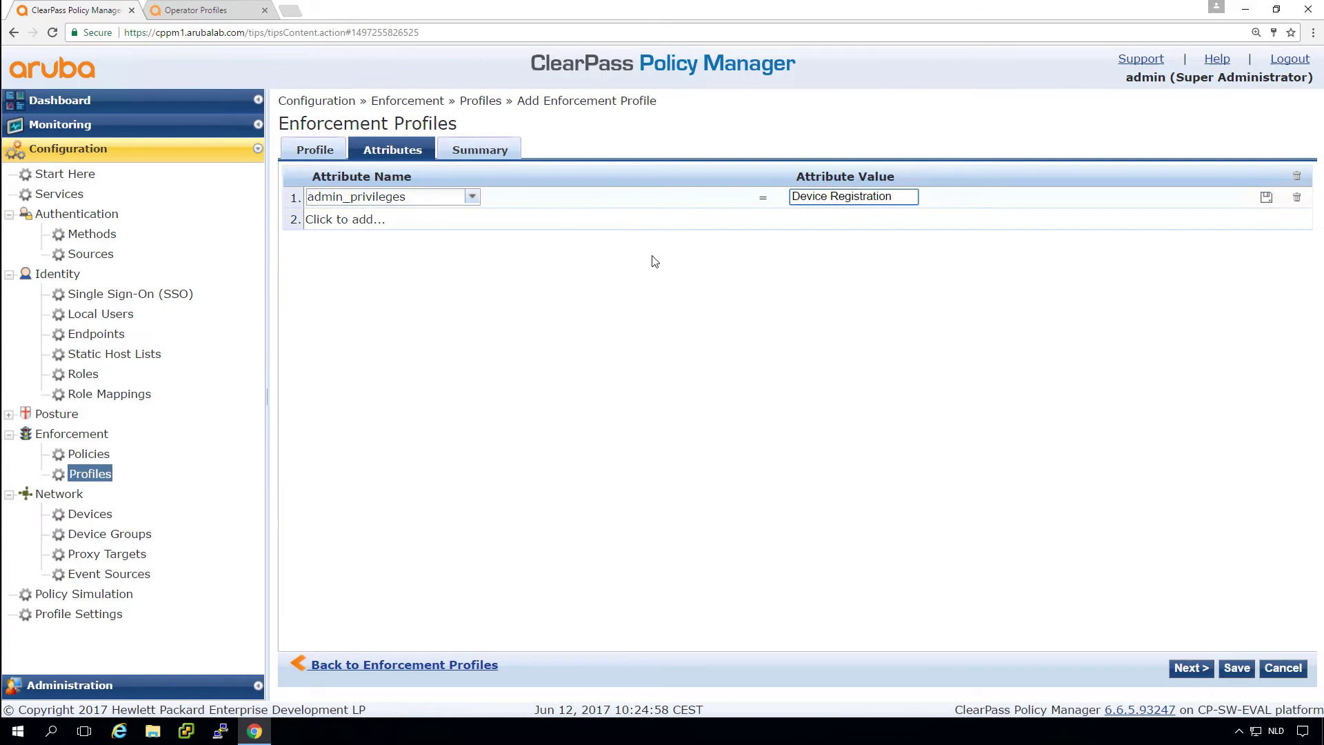
pyautogui.click(210, 16)
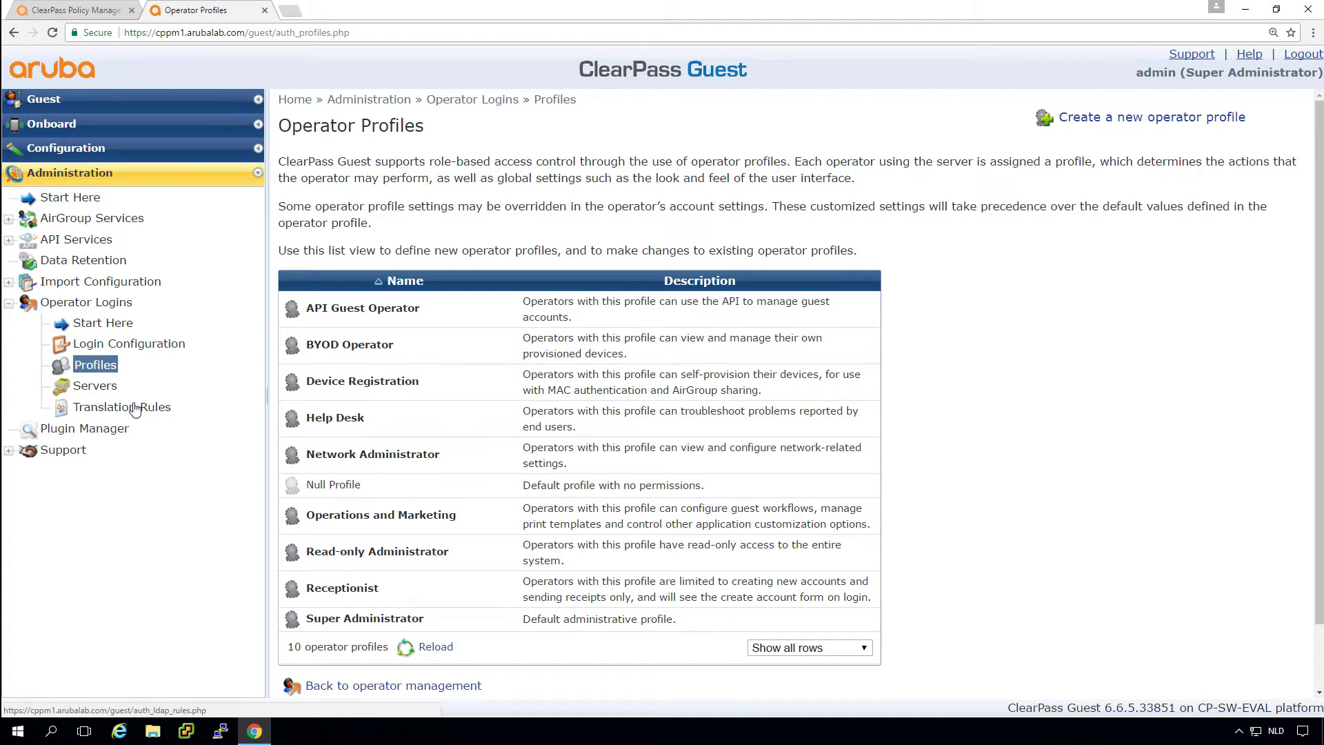
# - Return to the Device Registration profile in Policy Manager after checking ClearPass Guest
pyautogui.click(75, 10)
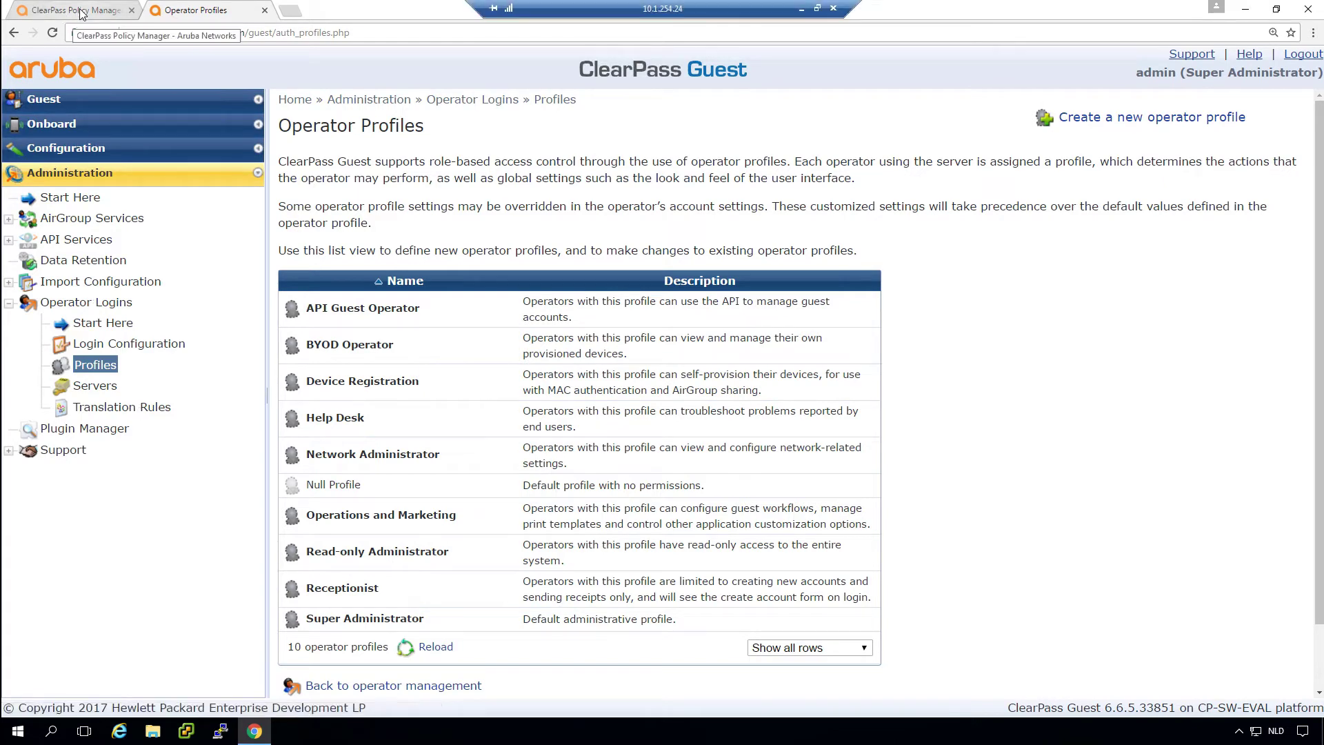
pyautogui.click(944, 403)
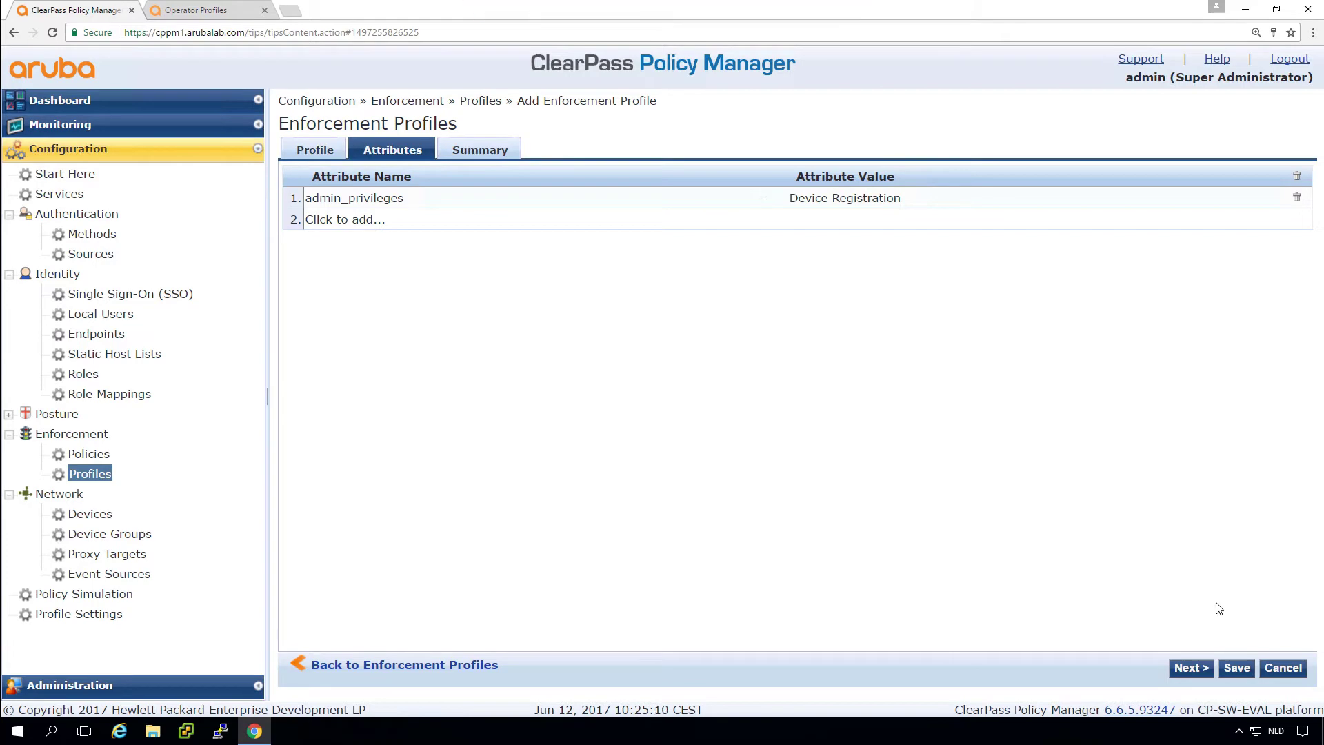
# - Save the ws_Operator_Device_Registration profile and begin a new enforcement policy
pyautogui.click(1238, 667)
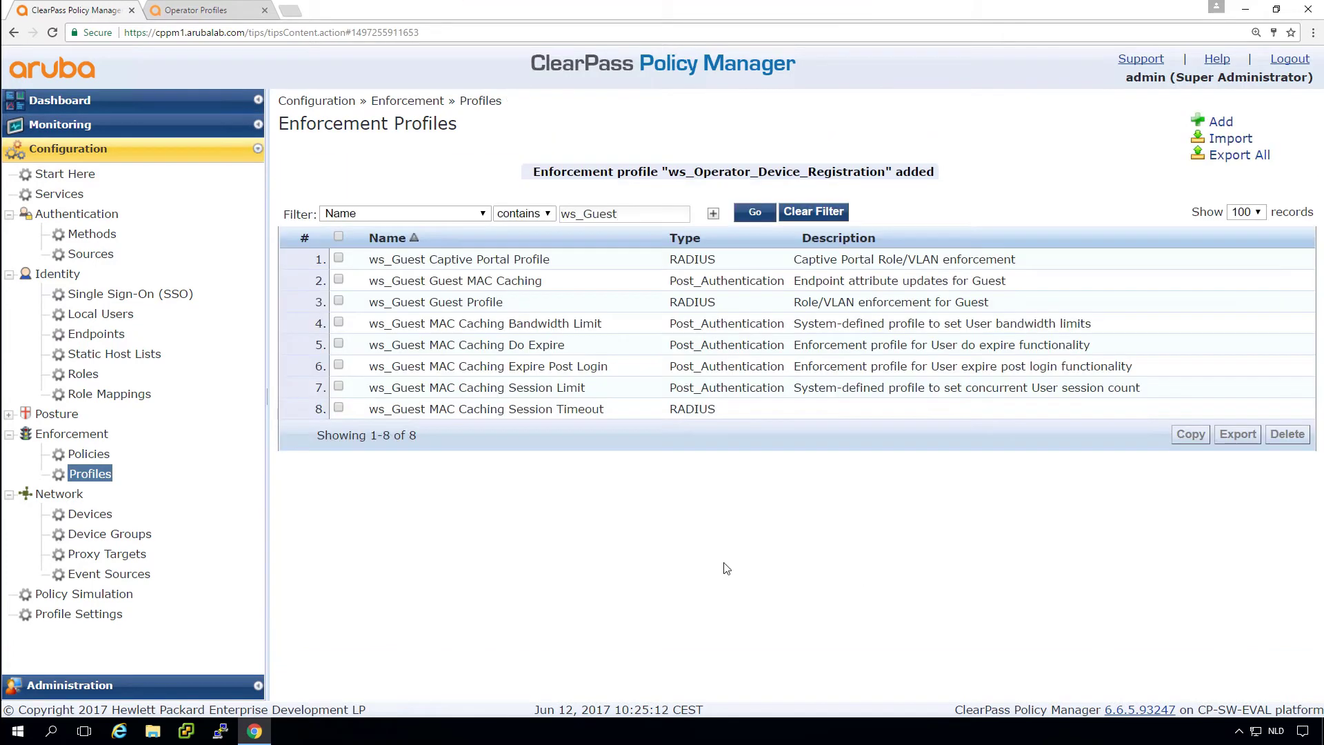
pyautogui.click(89, 453)
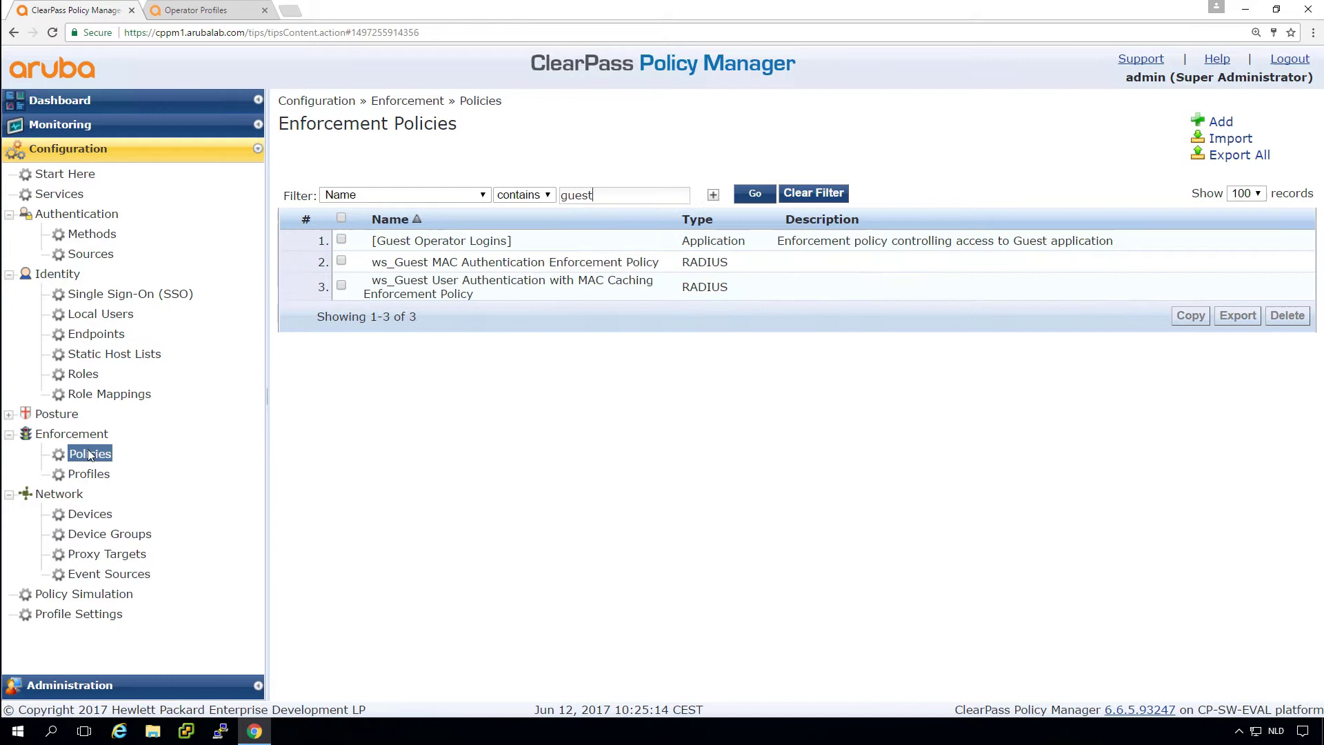
pyautogui.click(1224, 125)
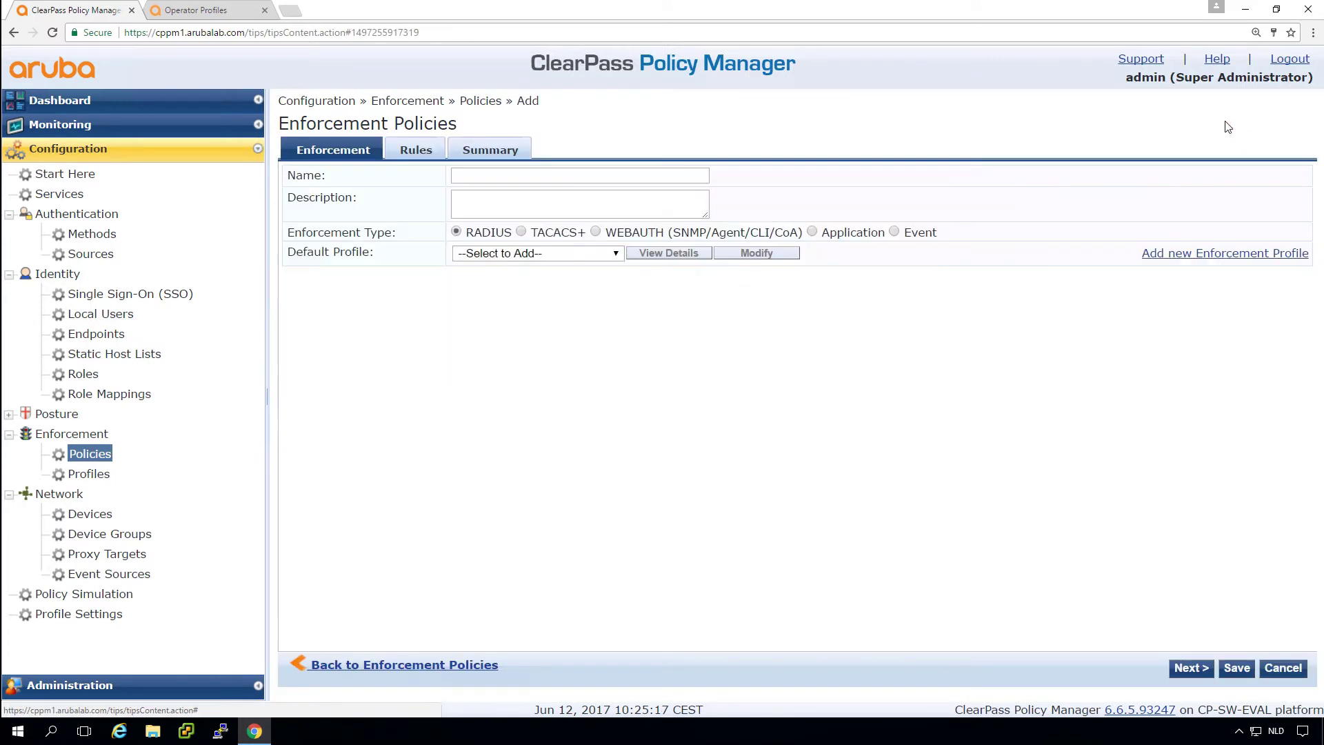
# - Name the new enforcement policy ws_GuestOperator with description 'Workshop Guest Operator policy'
pyautogui.click(620, 174)
pyautogui.write('ws_GuestOperator')
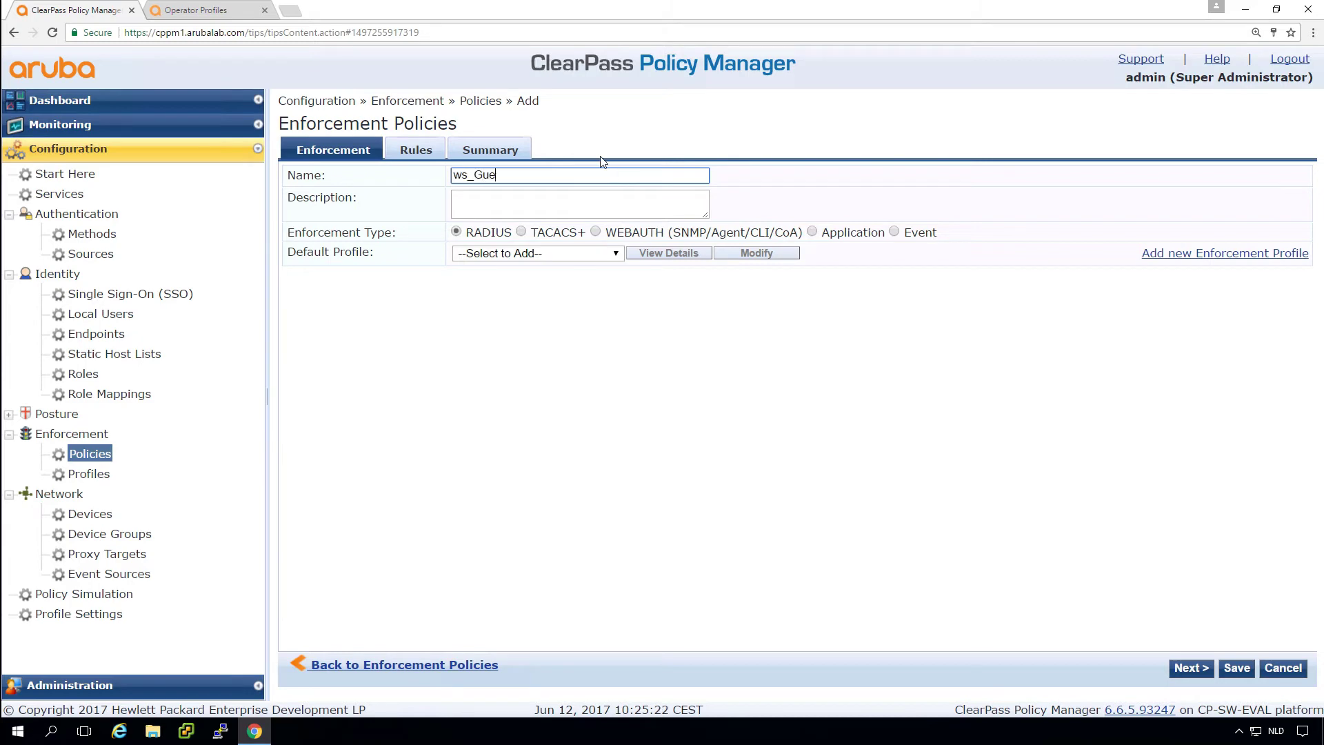
pyautogui.press('Tab')
pyautogui.write('Workshop Guest Operator policy')
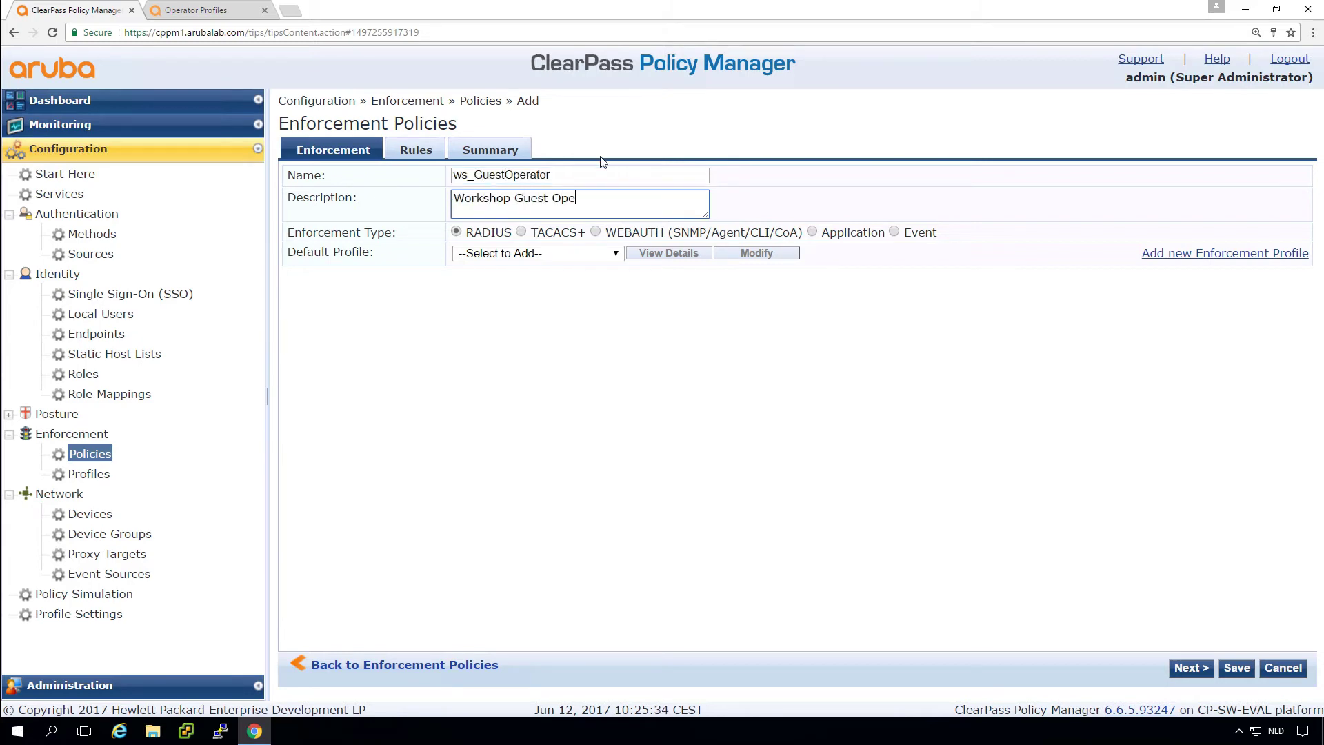
# - Make it an Application policy defaulting to [Deny Application Access Profile]
pyautogui.click(813, 233)
pyautogui.click(566, 254)
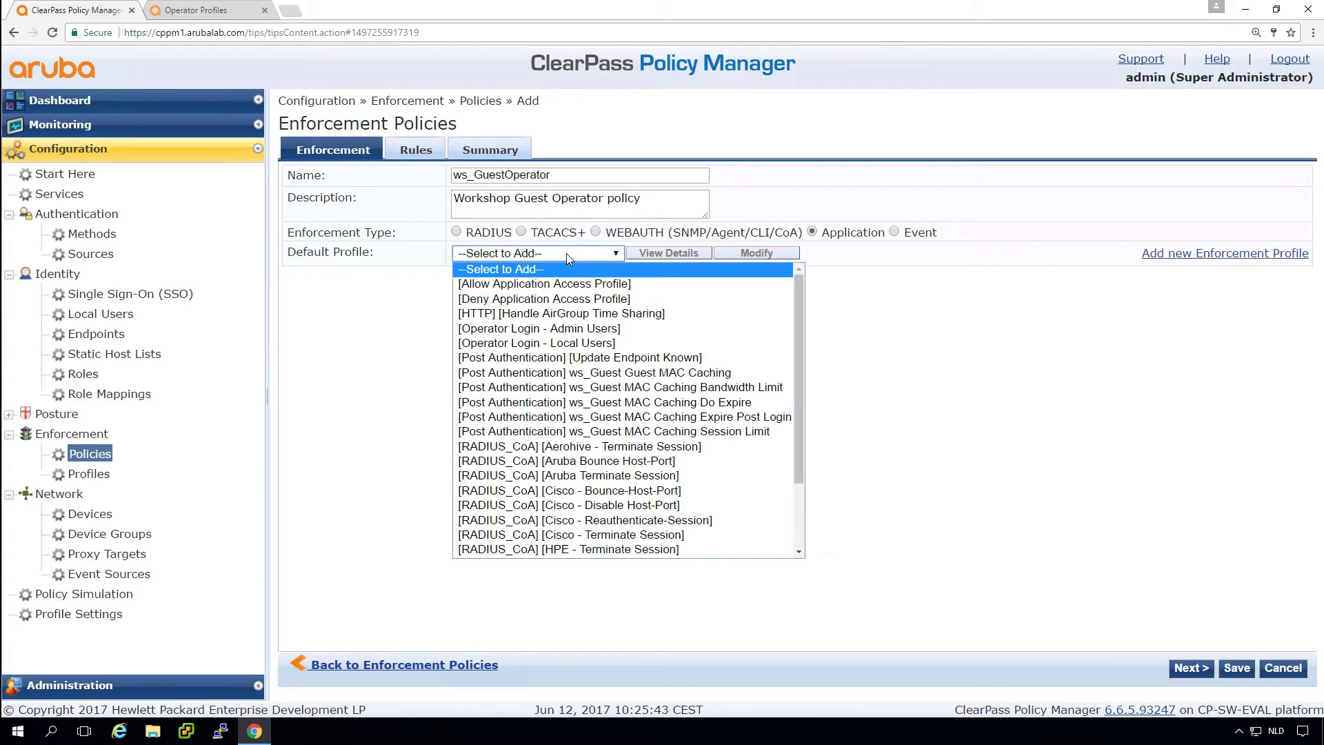
pyautogui.click(558, 304)
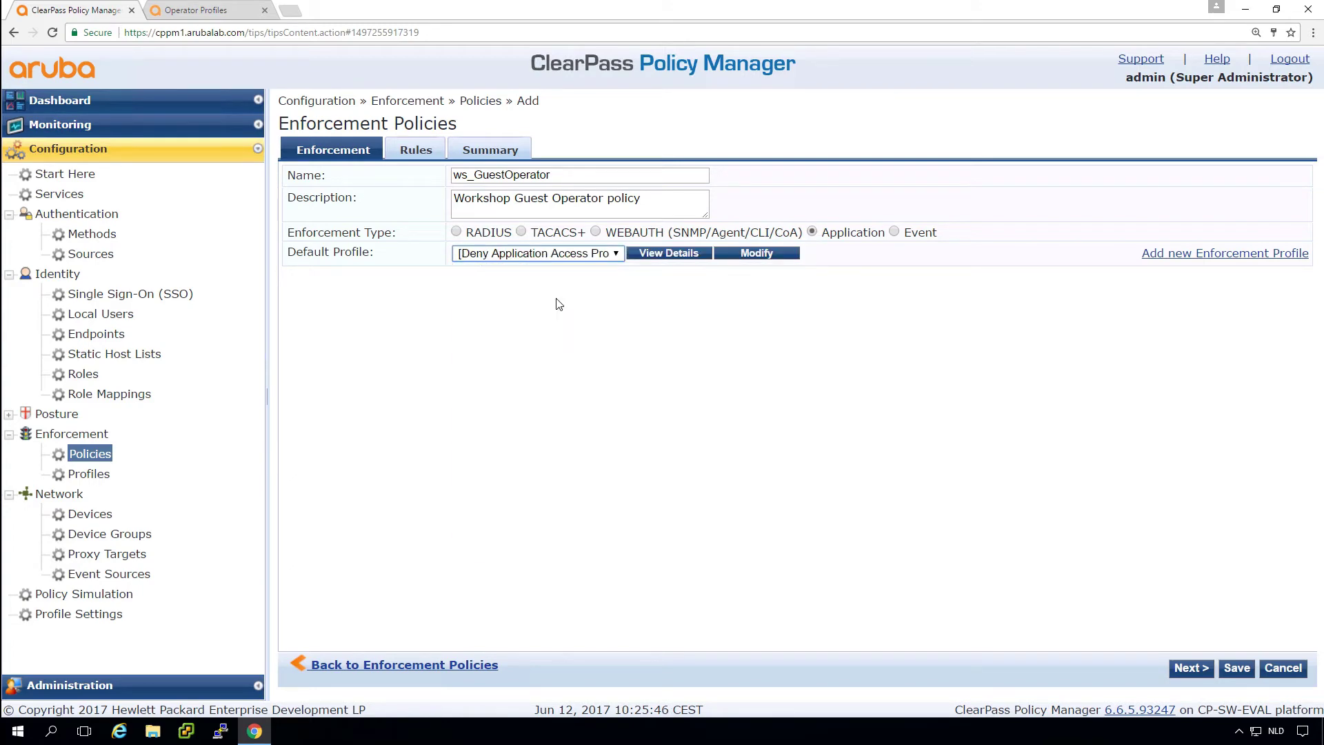
pyautogui.click(417, 150)
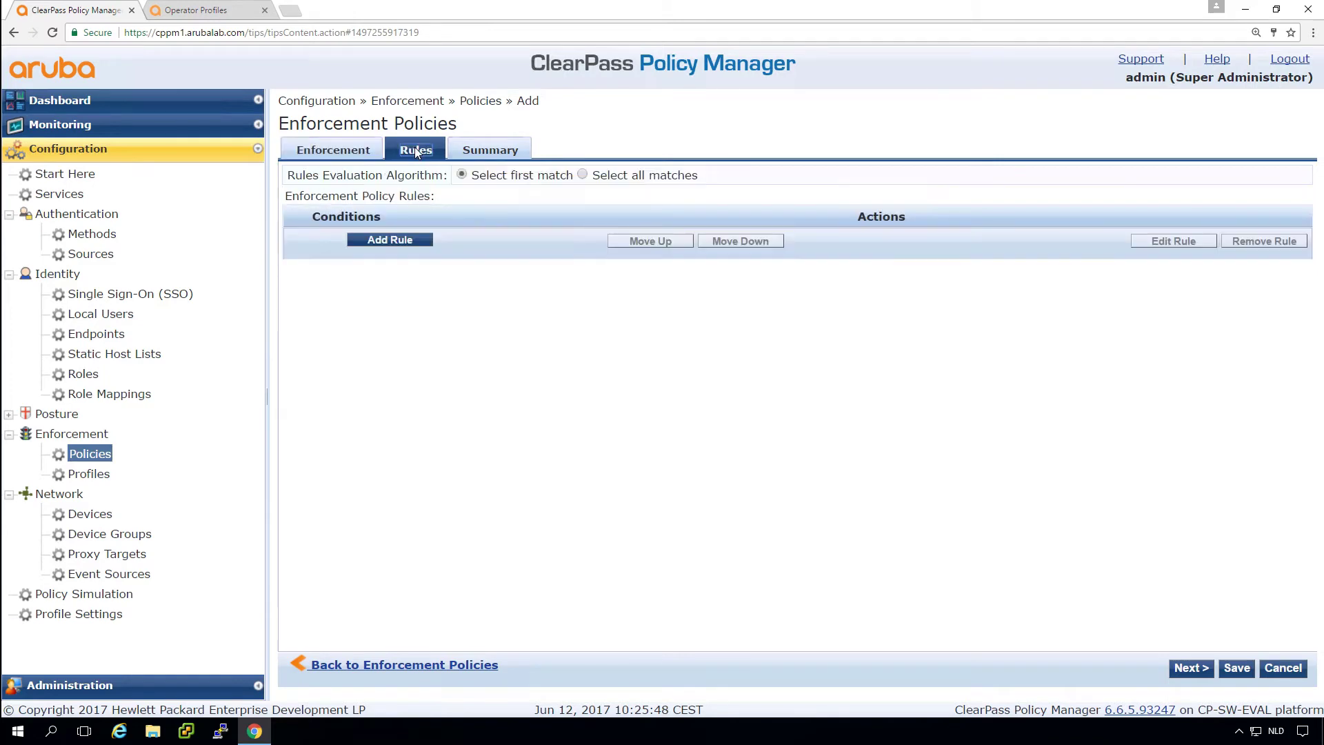
# - Add a rule with the condition Tips:Role EQUALS ws_Employee
pyautogui.click(402, 239)
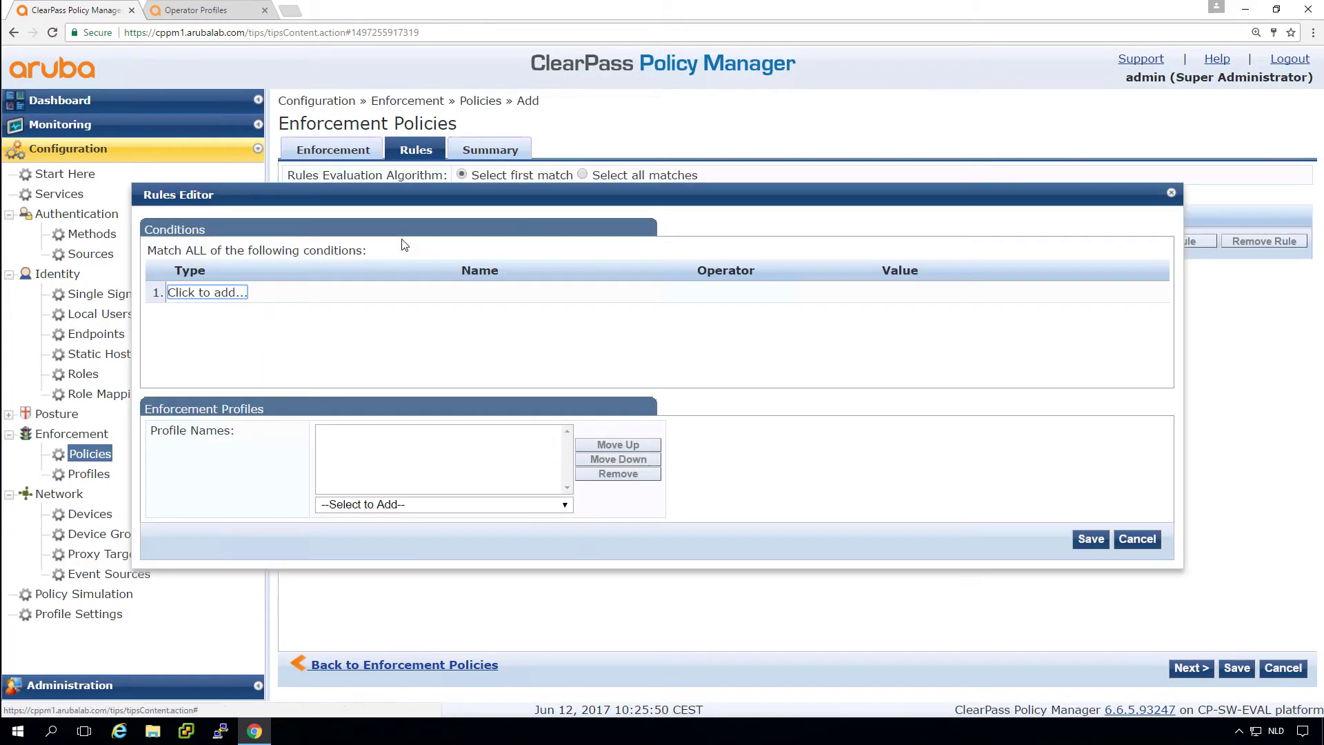
pyautogui.click(196, 293)
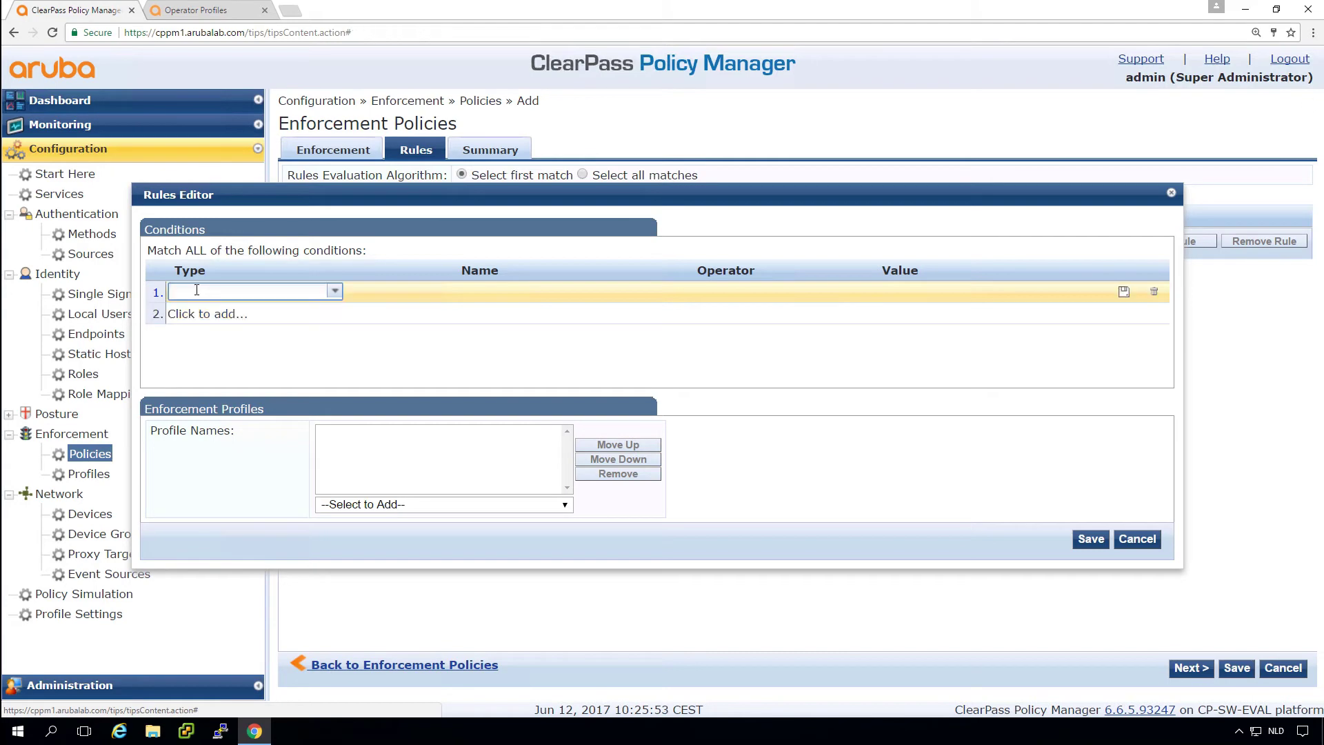
pyautogui.write('tip')
pyautogui.press('Down')
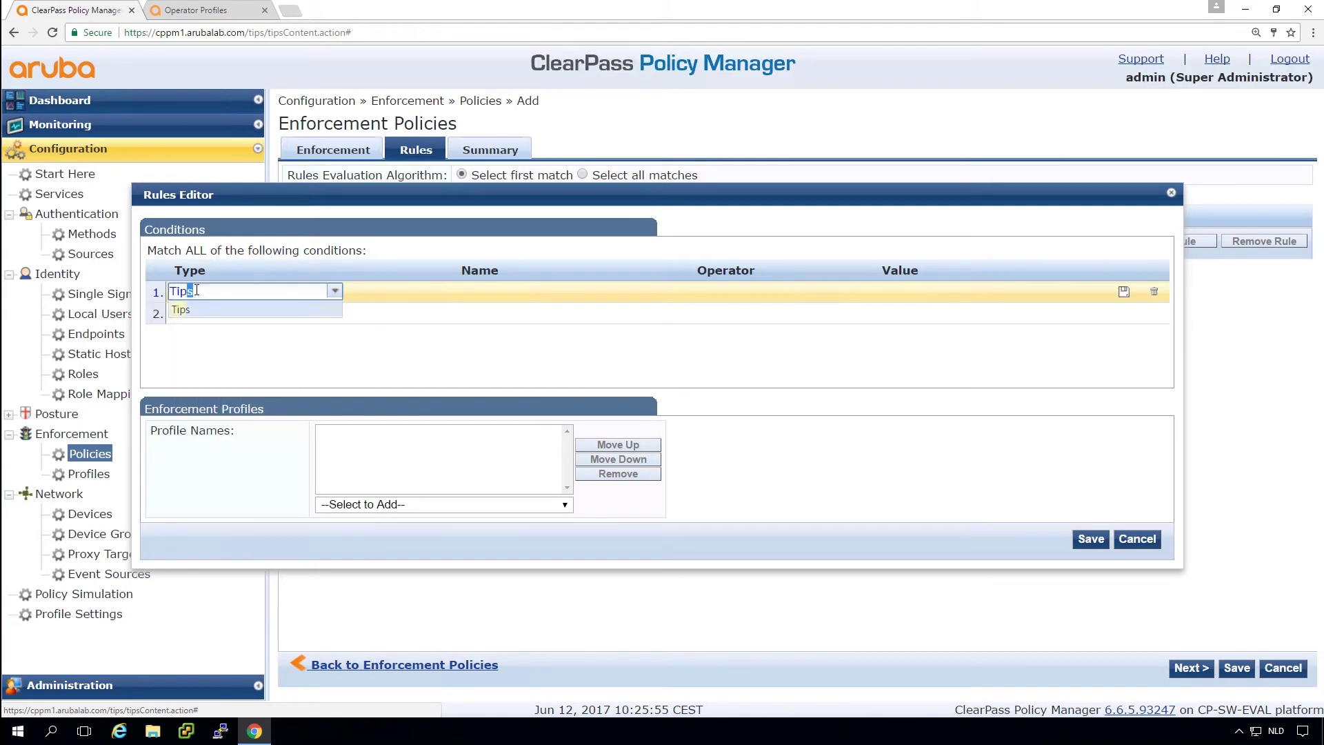
pyautogui.press('Return')
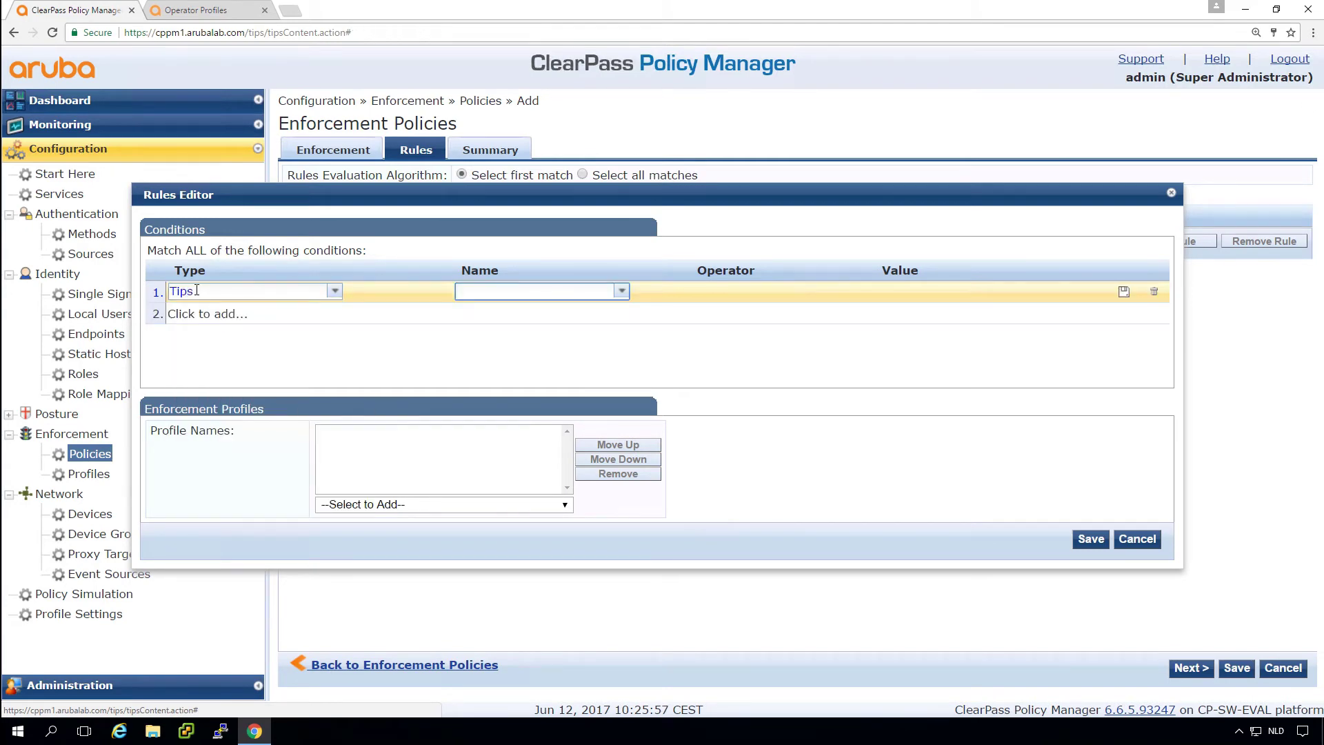
pyautogui.write('rol')
pyautogui.press('Down')
pyautogui.press('Return')
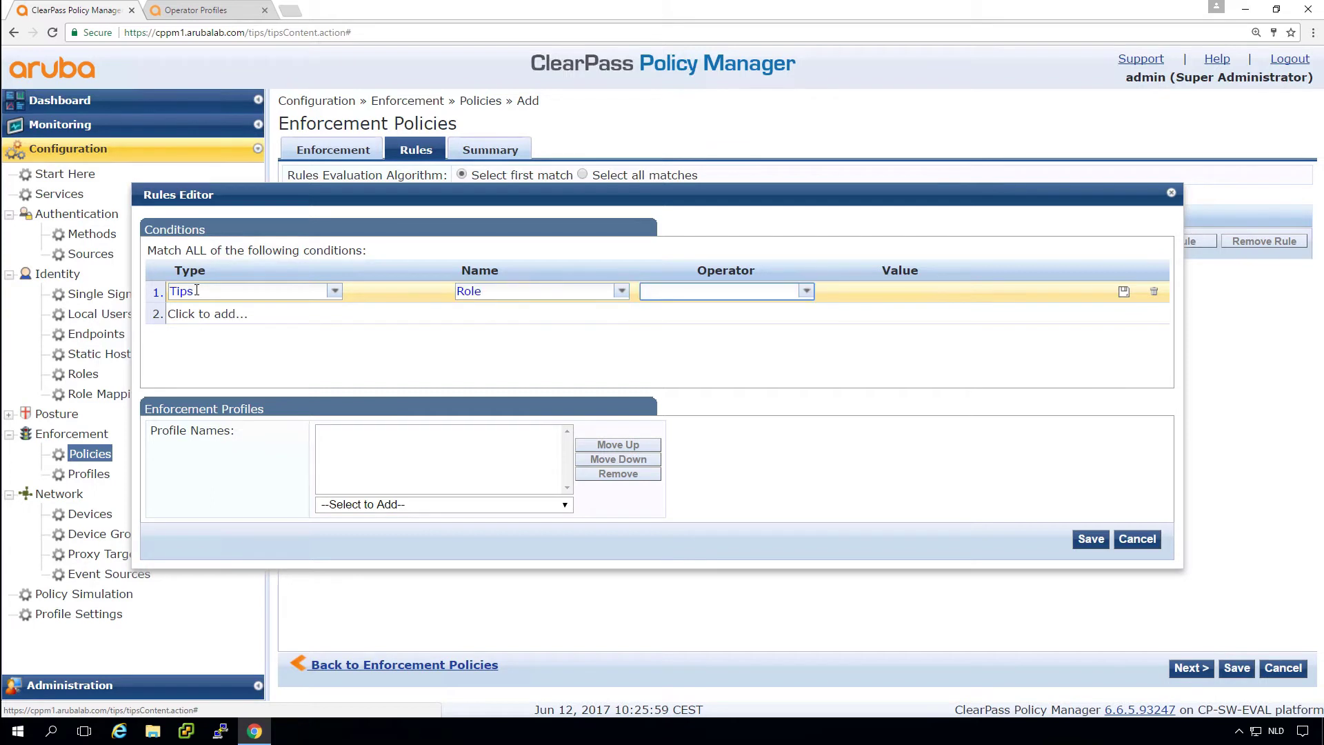
pyautogui.write('eq')
pyautogui.press('Down')
pyautogui.press('Return')
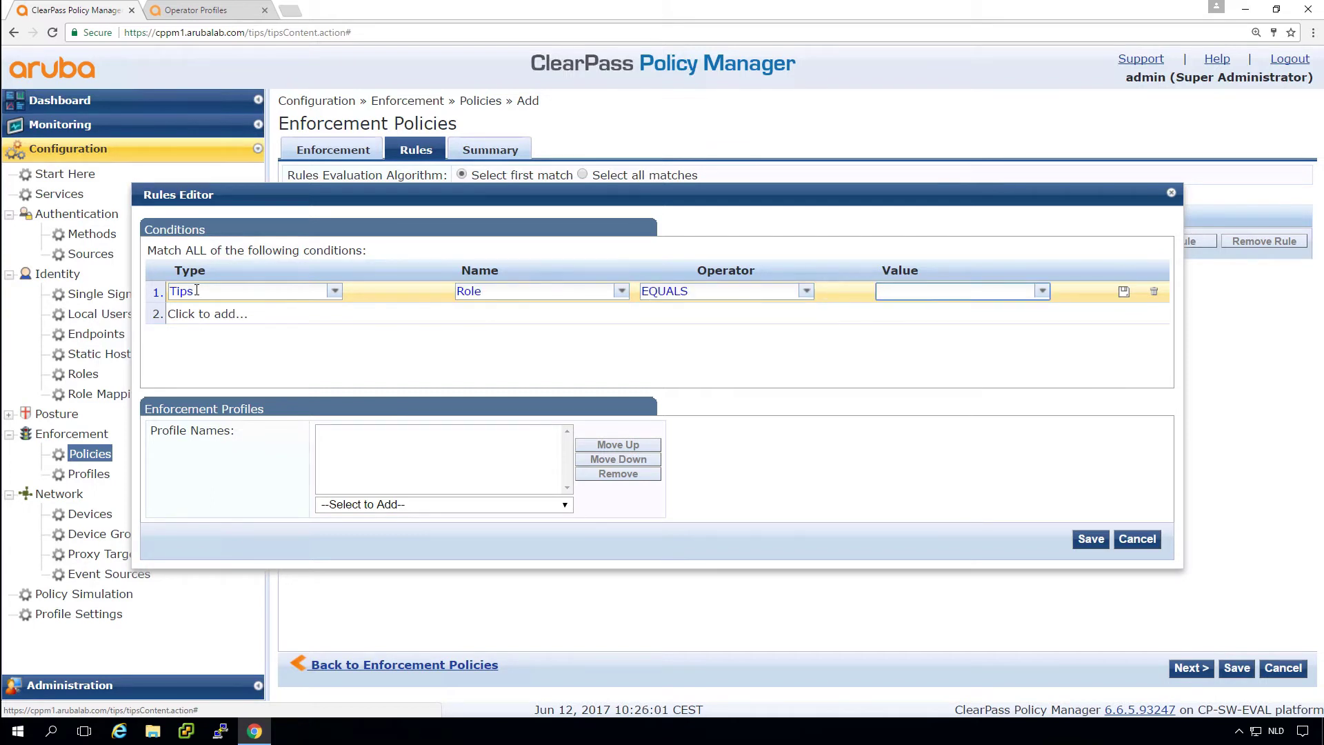
pyautogui.write('w')
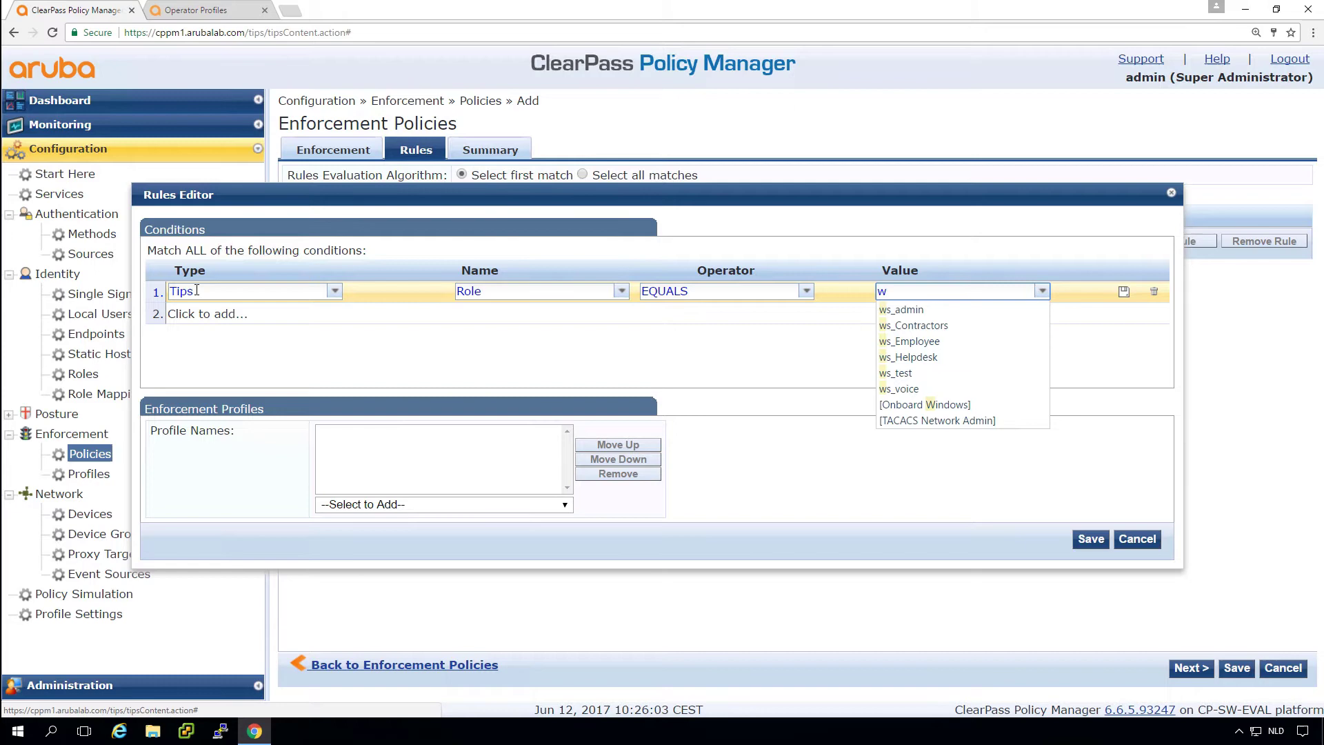
pyautogui.write('s')
pyautogui.press('Down')
pyautogui.press('Down')
pyautogui.press('Down')
pyautogui.press('Return')
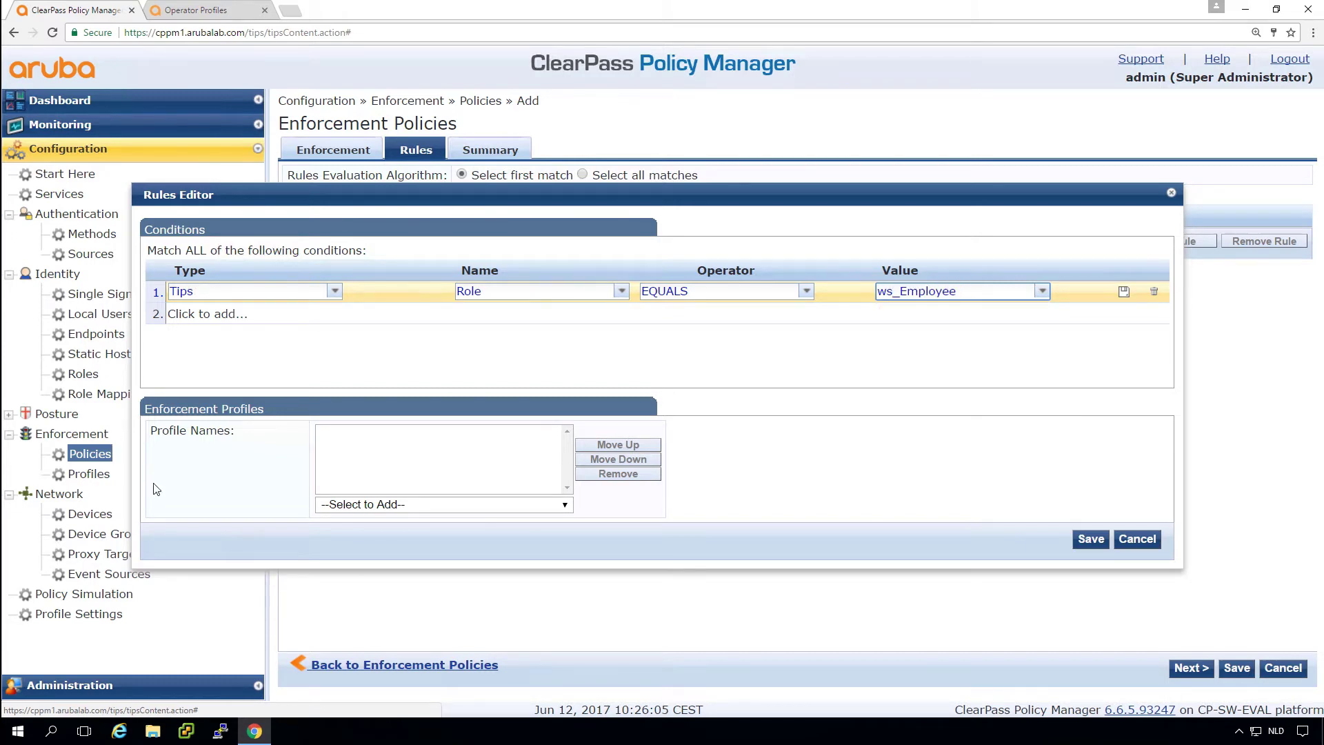
# - Assign the ws_Operator_Device_Registration profile to that rule and save it
pyautogui.click(389, 505)
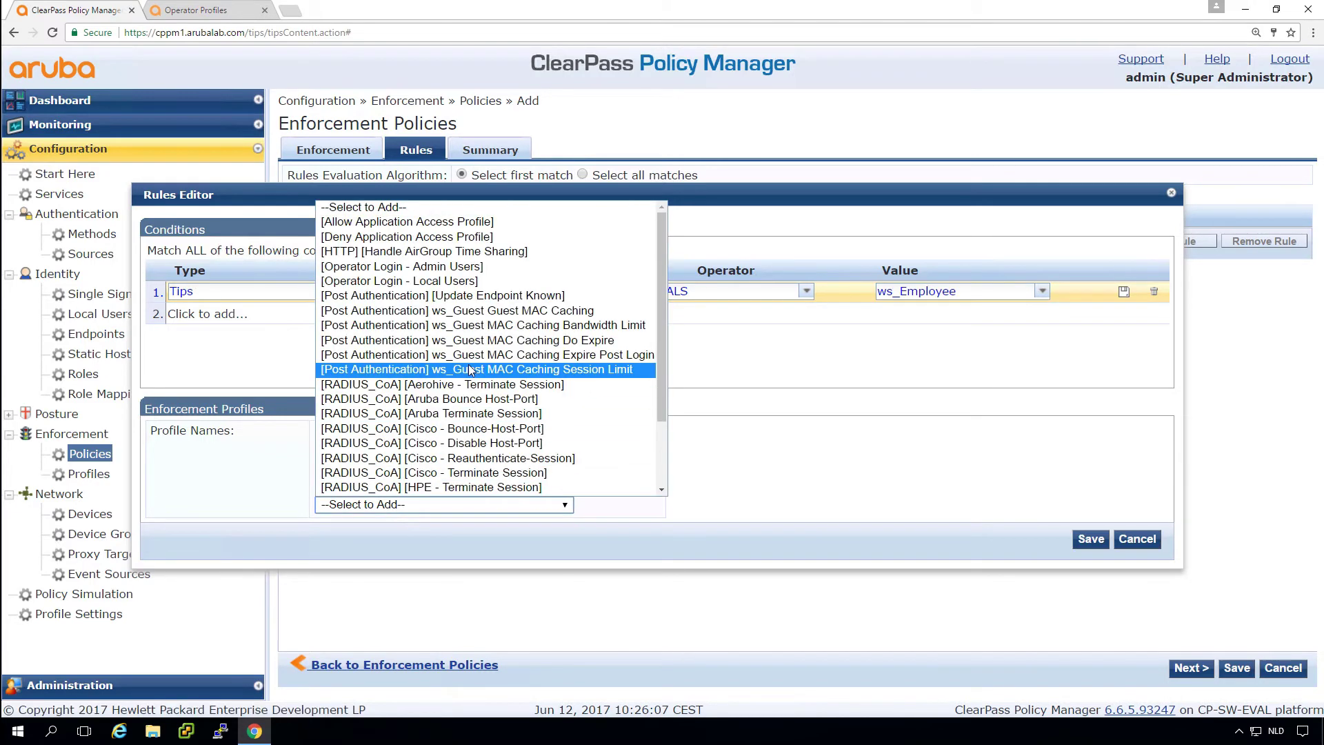
pyautogui.scroll(-2, 448, 413)
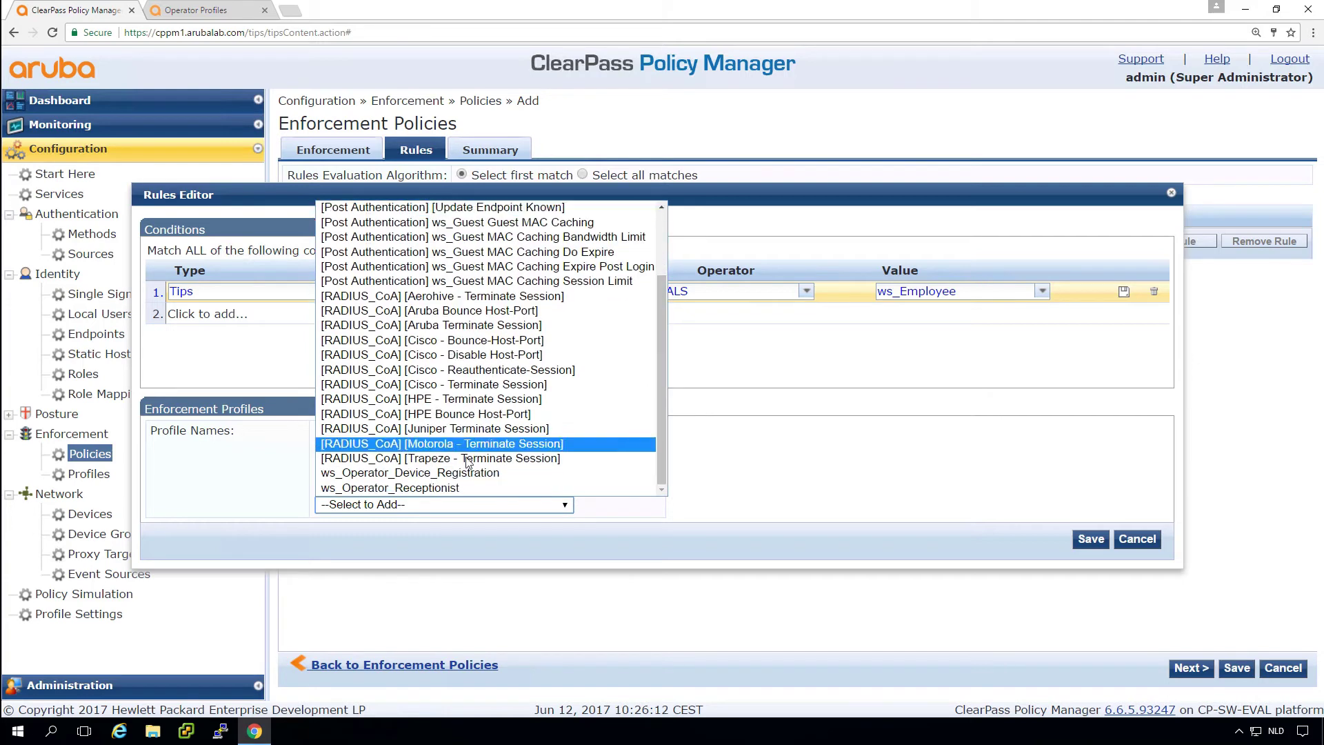
pyautogui.click(442, 476)
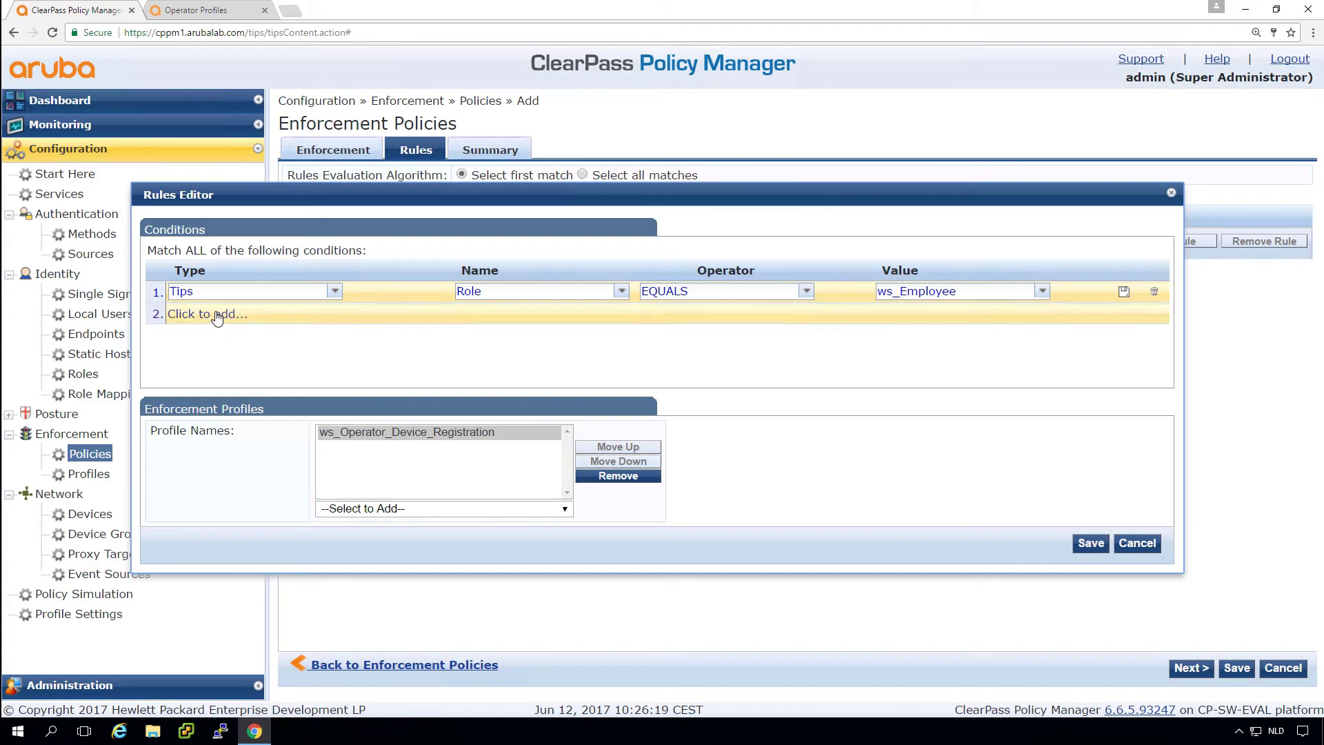
pyautogui.click(1091, 545)
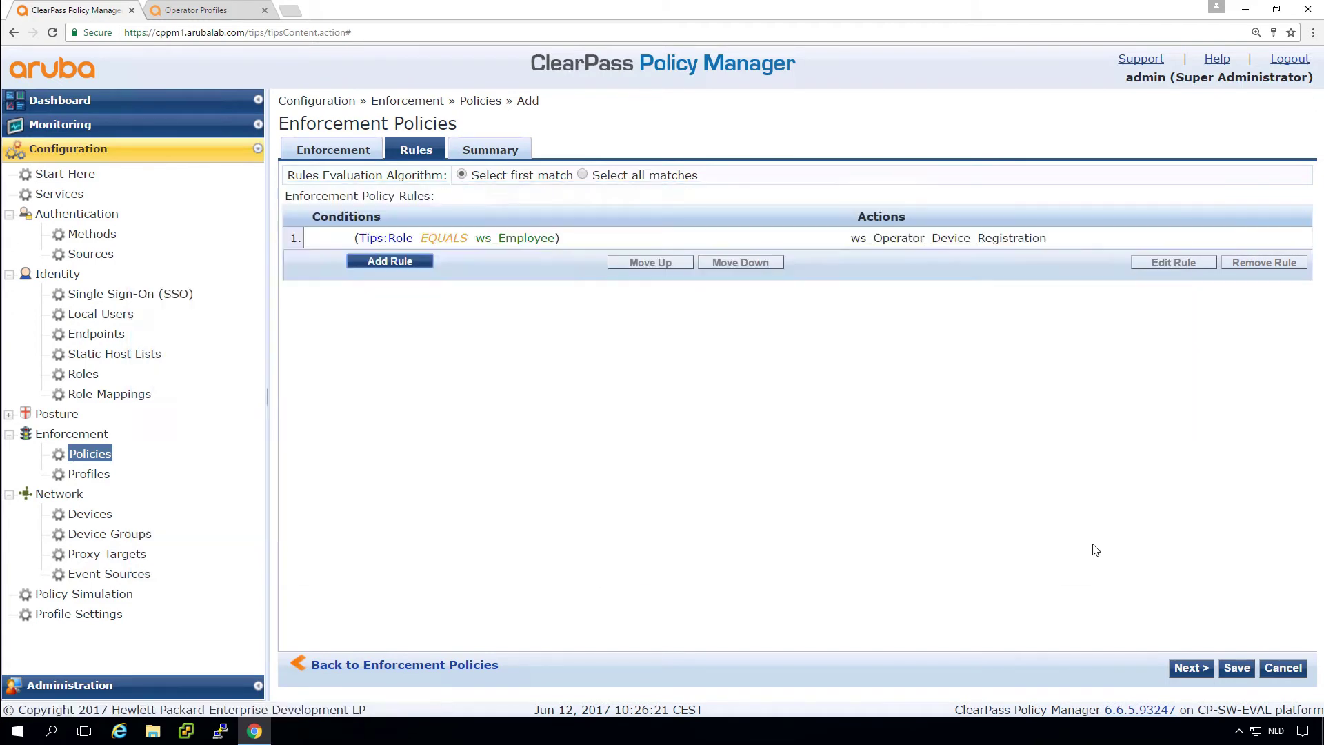
# - Add a second rule with the condition Tips:Role EQUALS ws_Helpdesk
pyautogui.click(397, 261)
pyautogui.click(238, 301)
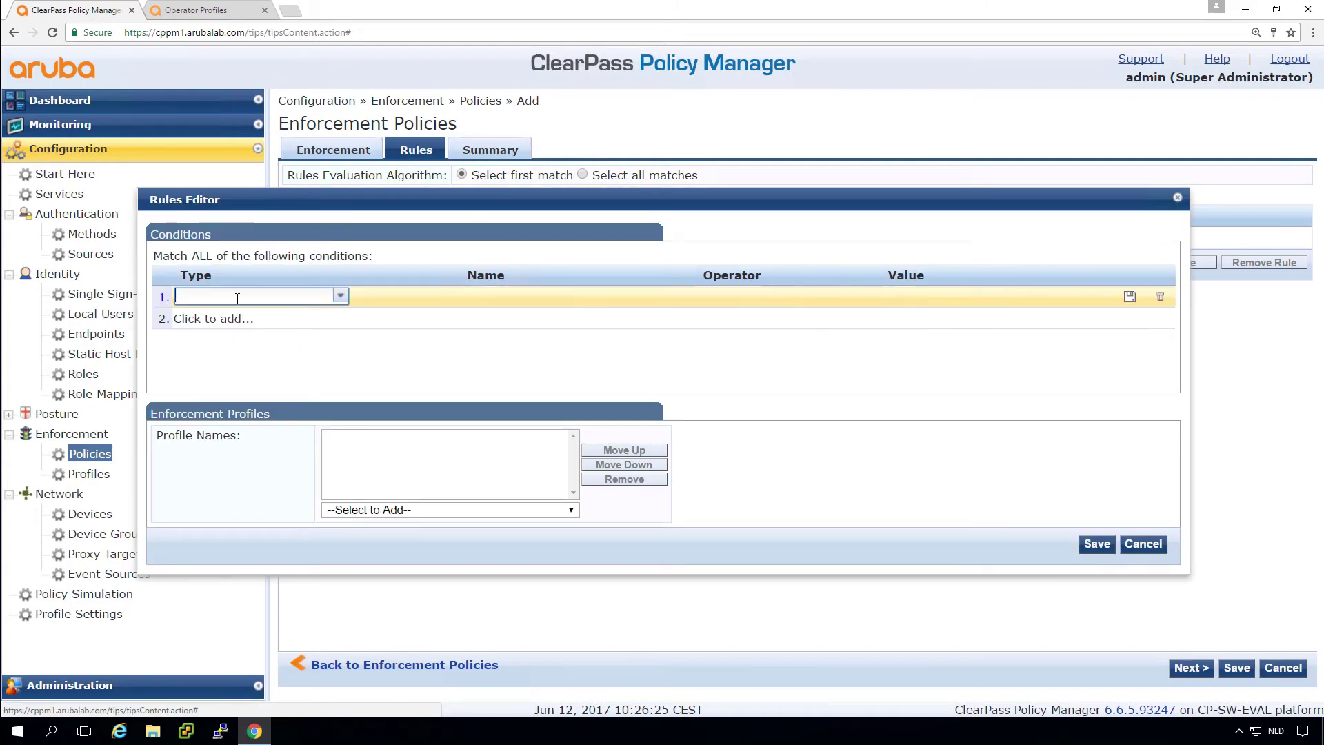
pyautogui.press('t')
pyautogui.press('Tab')
pyautogui.press('Tab')
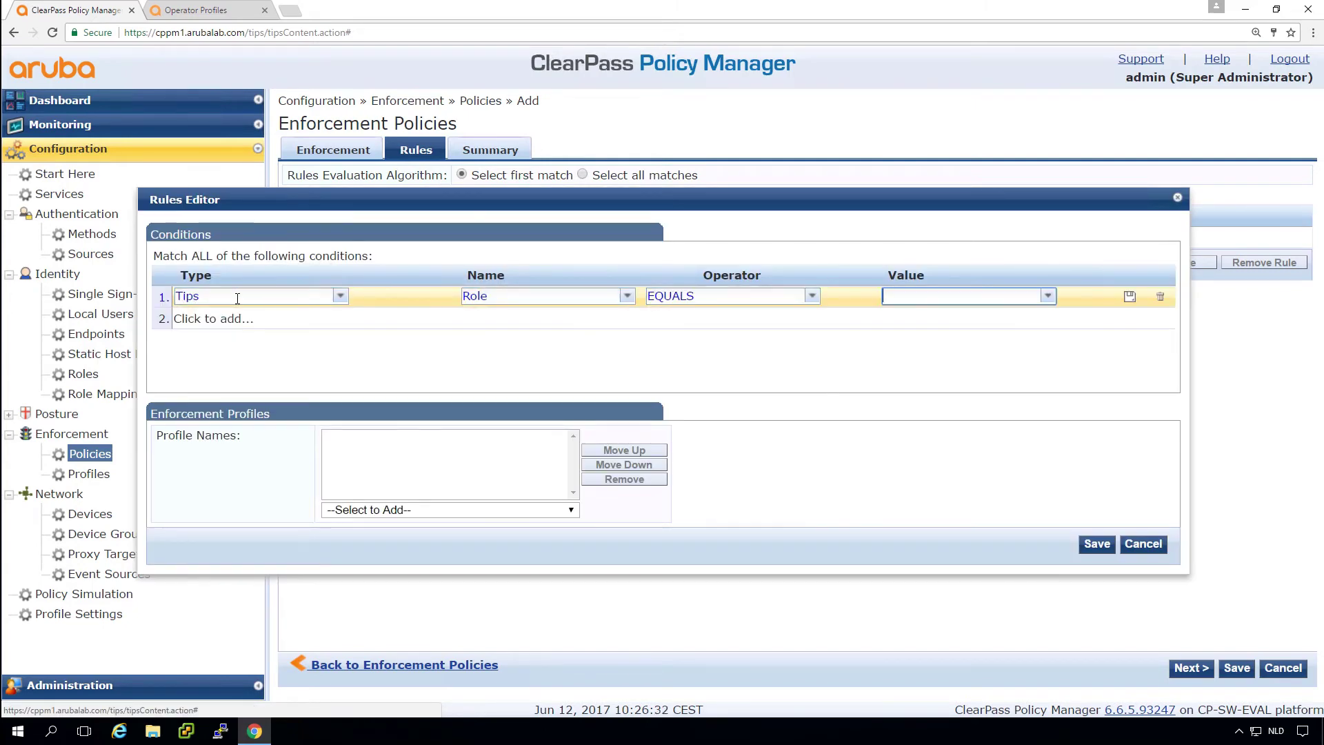
pyautogui.write('ws_Helpdesk')
pyautogui.press('Return')
# - Assign the ws_Operator_Receptionist profile to the second rule and save it
pyautogui.click(450, 509)
pyautogui.moveTo(672, 386); pyautogui.dragTo(669, 480)
pyautogui.click(396, 493)
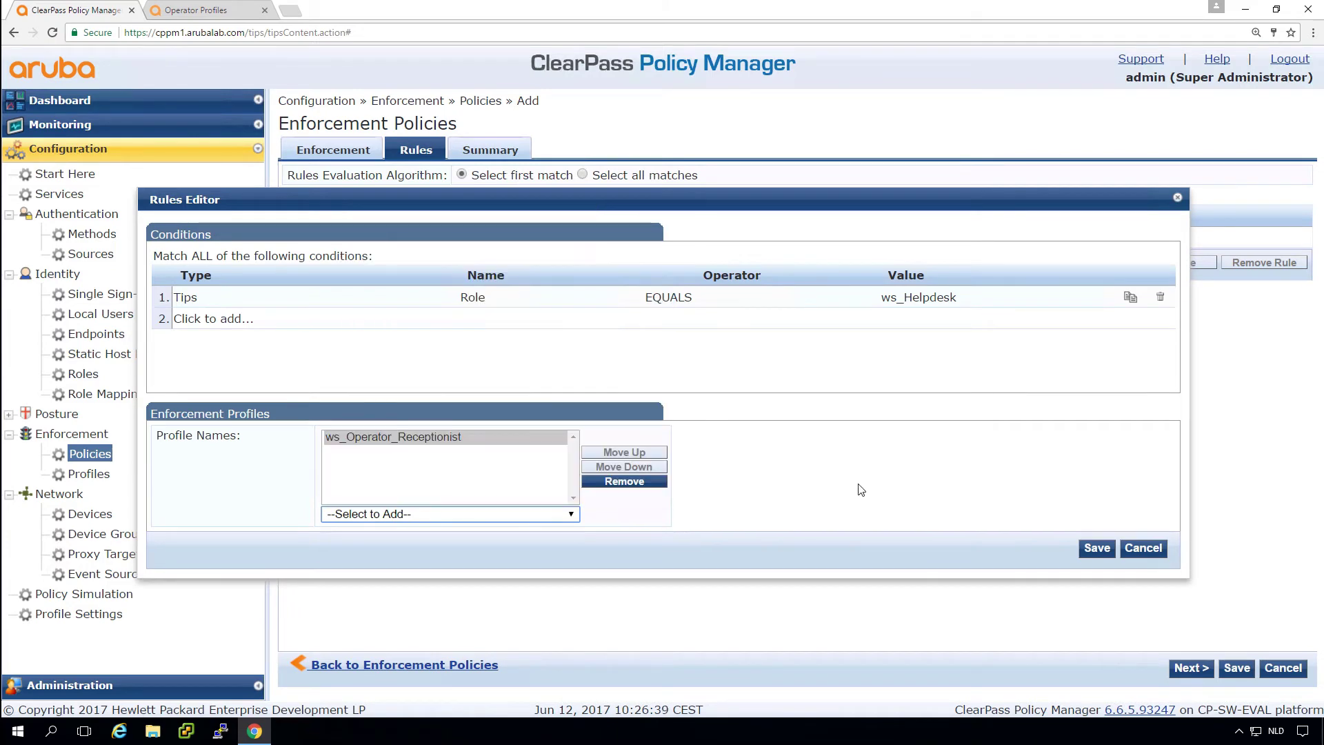
pyautogui.click(1095, 549)
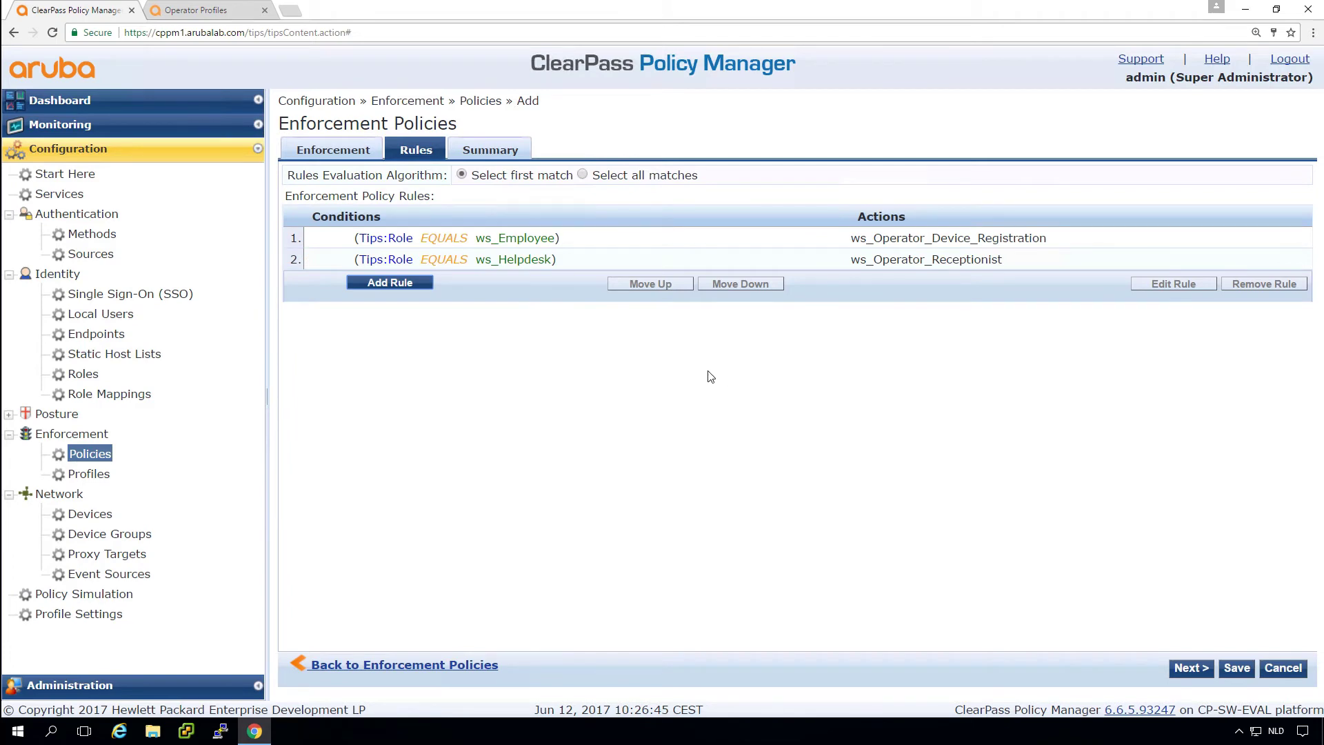
# - Stay on the unsaved ws_GuestOperator policy, save it, then go to Configuration > Services
pyautogui.click(62, 194)
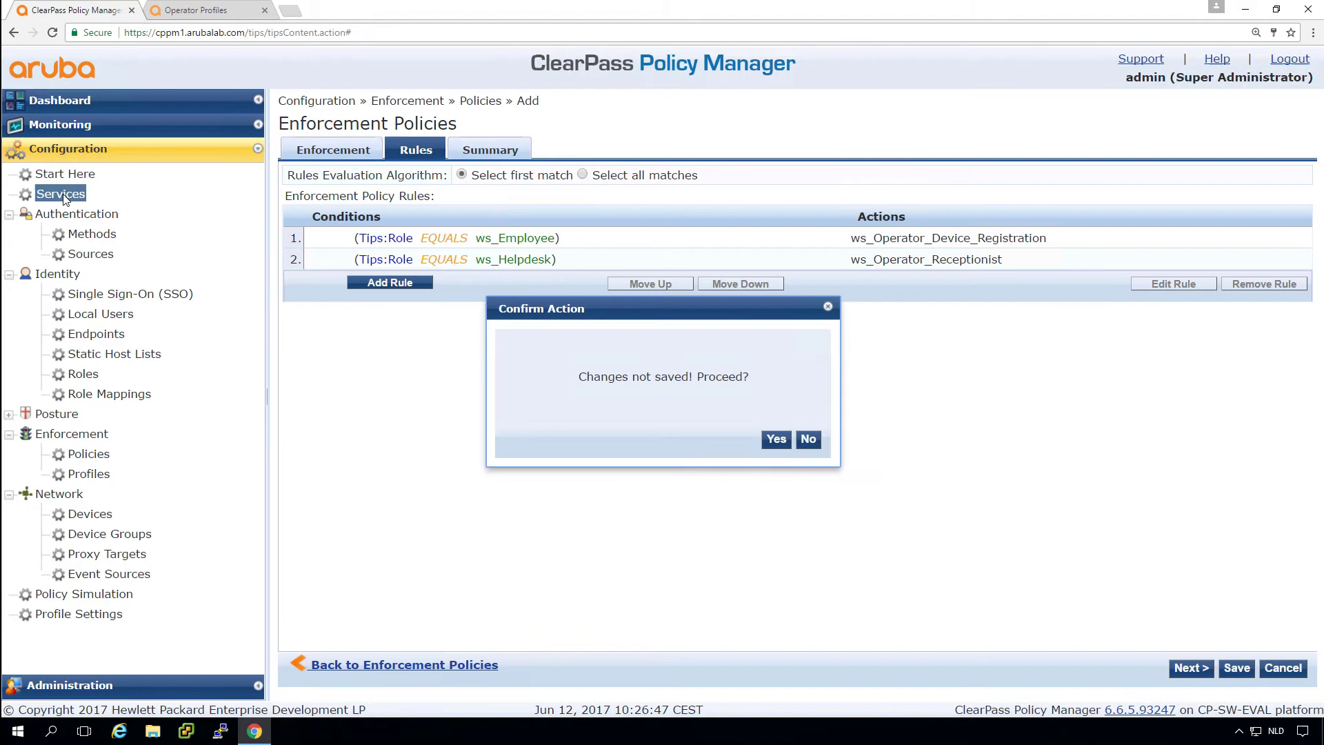
pyautogui.click(807, 439)
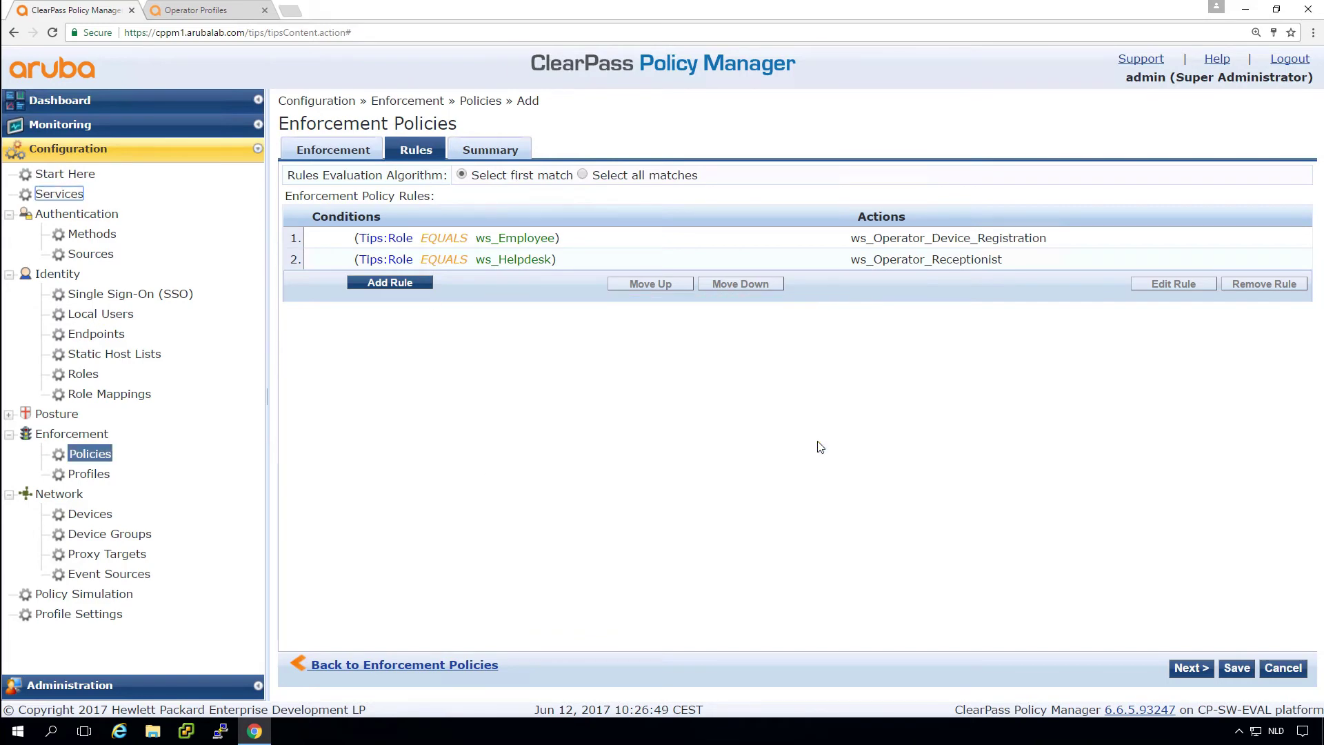
pyautogui.click(1237, 669)
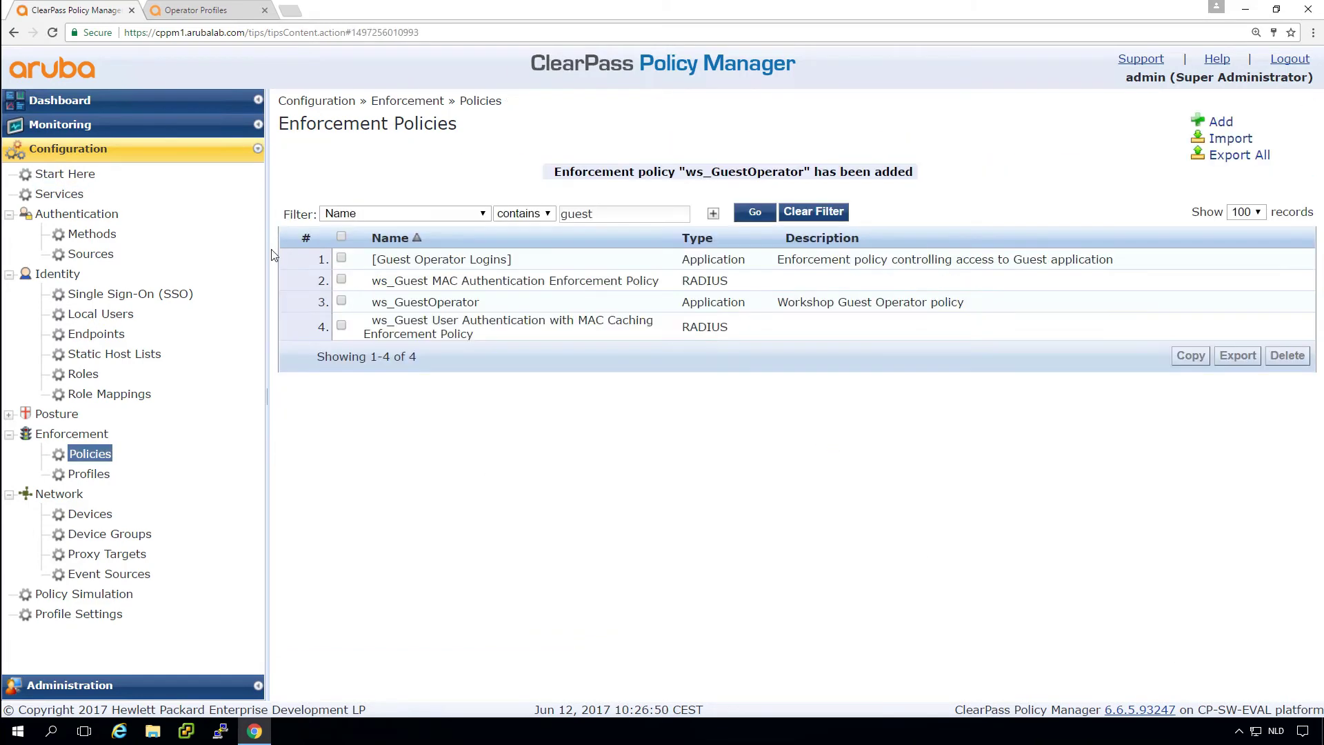
pyautogui.click(62, 195)
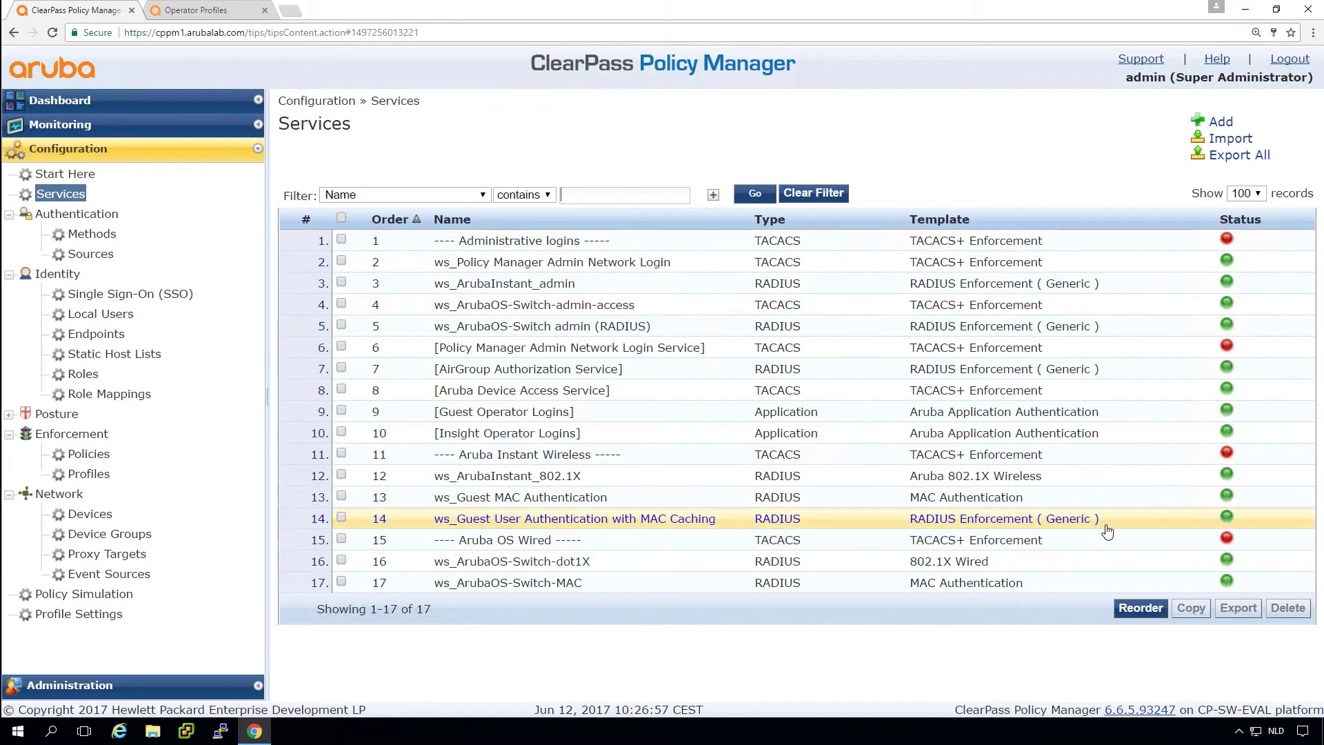
# - Create an Aruba Application Authentication service ws_Guest_Operator_Logins for application name Guest
pyautogui.click(1225, 122)
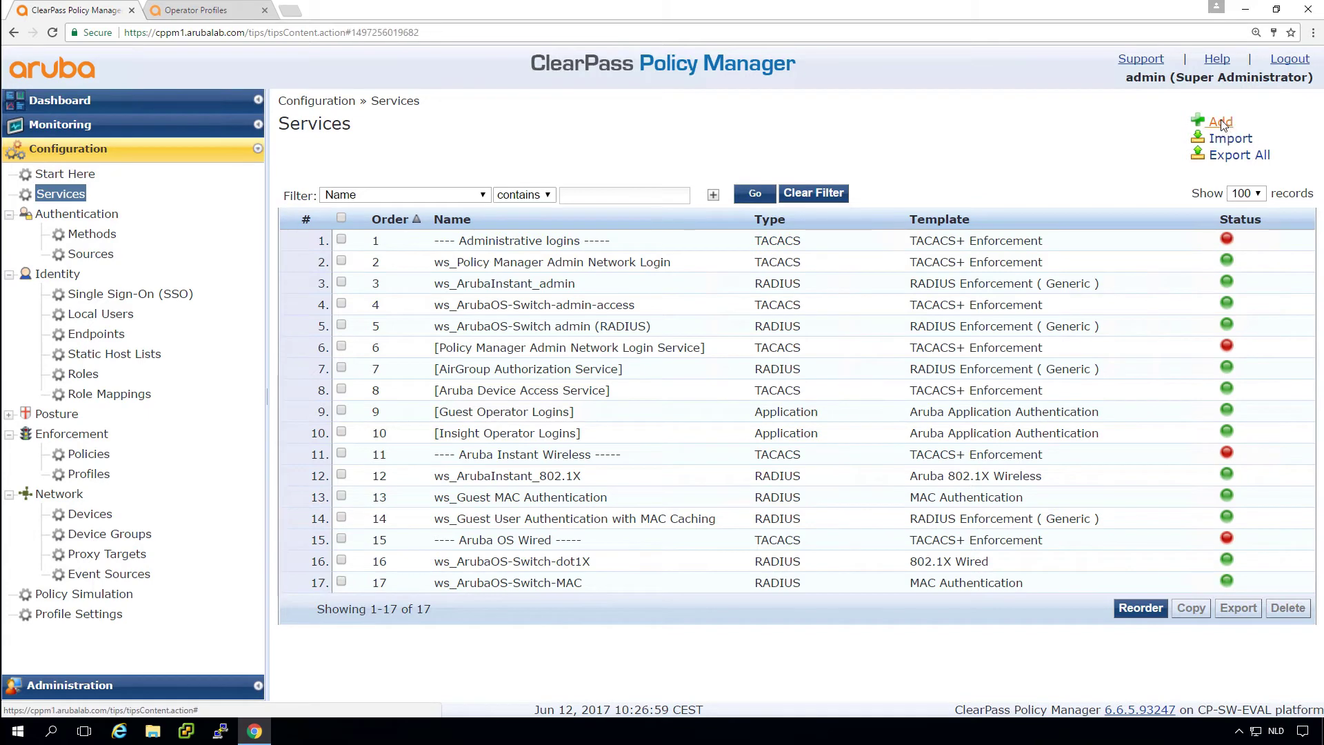
pyautogui.click(584, 179)
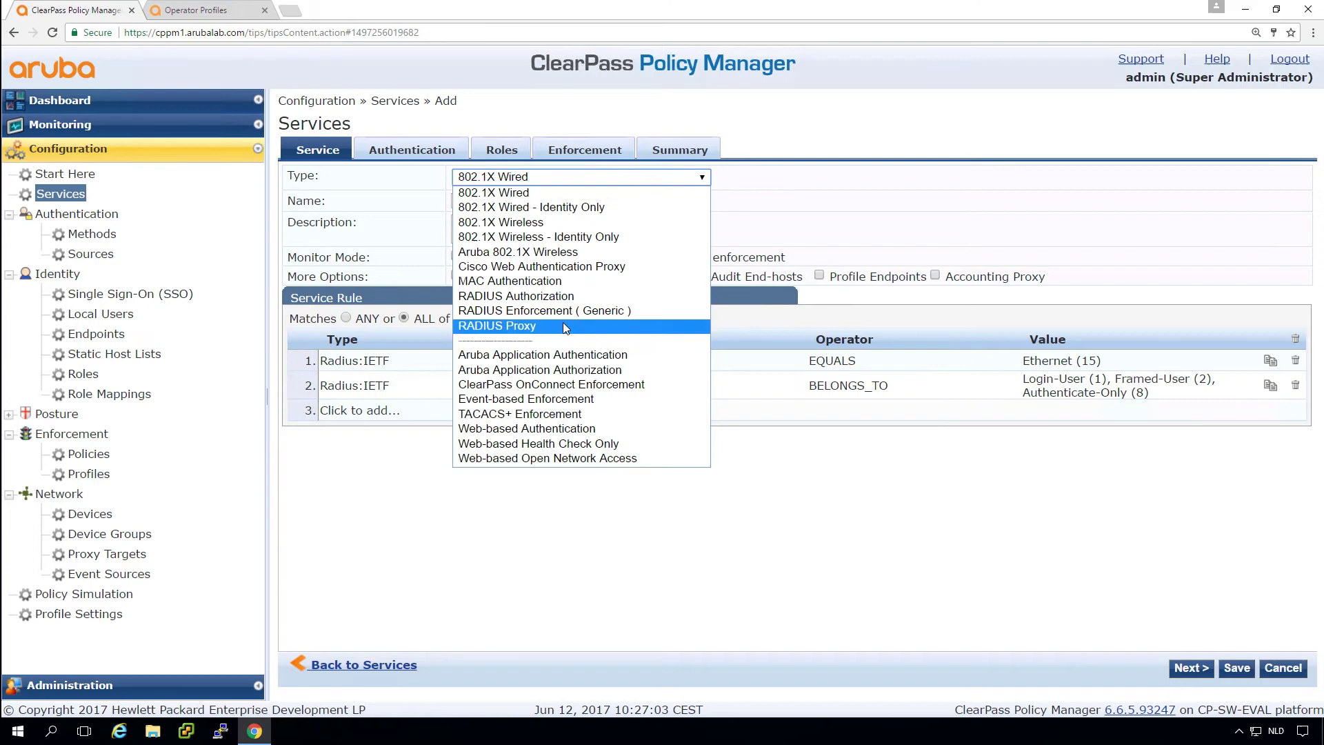
pyautogui.click(532, 355)
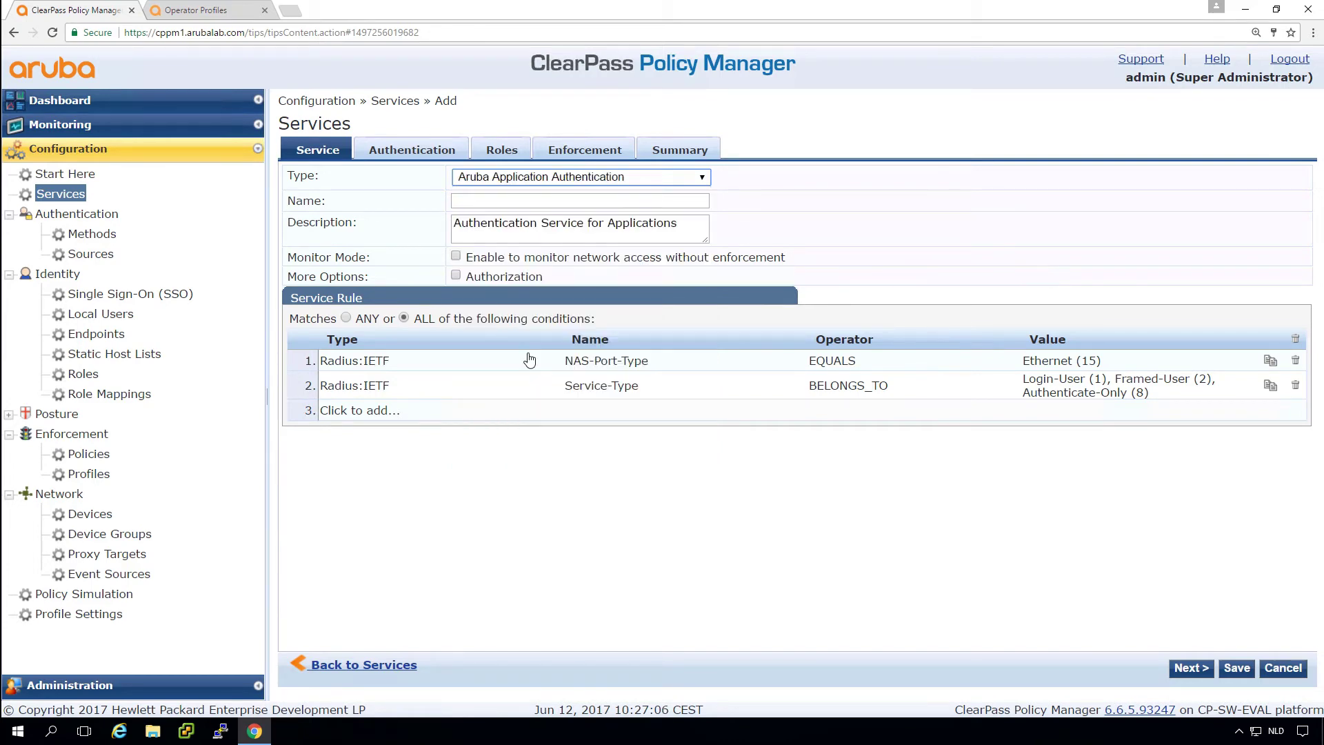
pyautogui.click(512, 201)
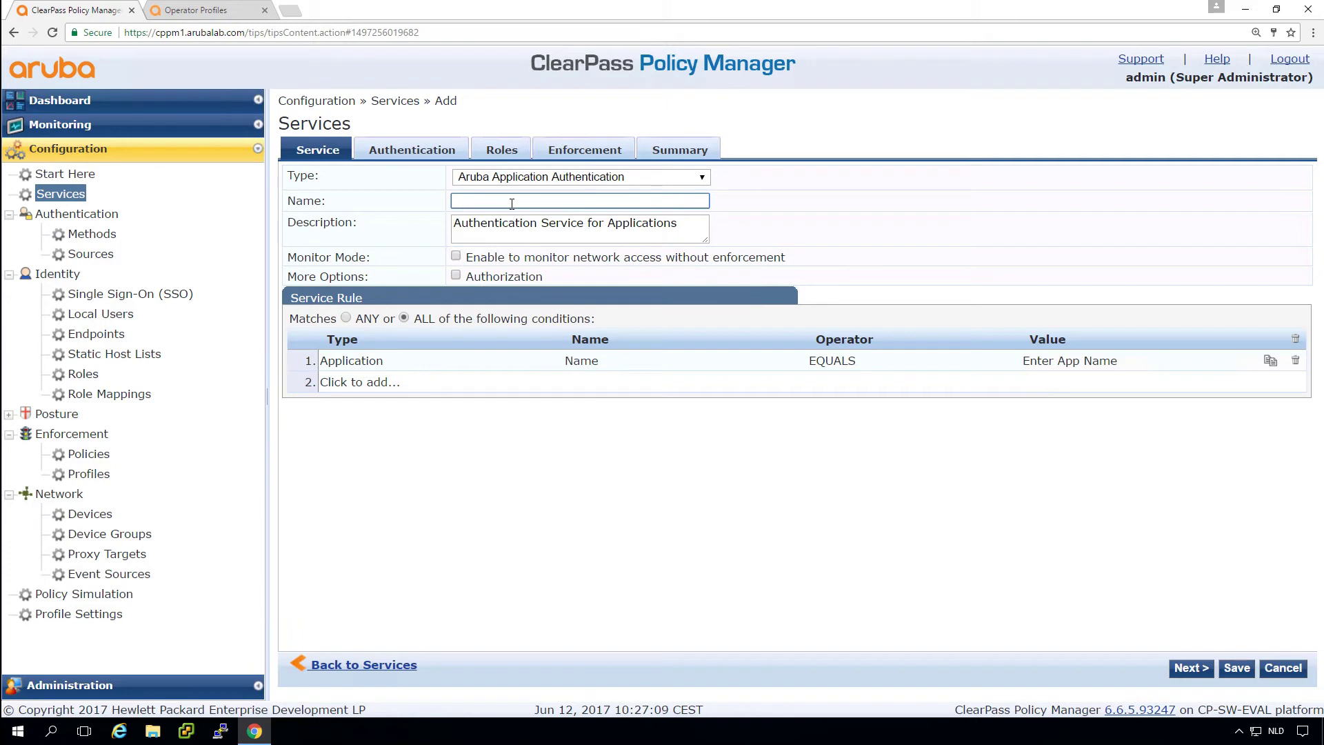
pyautogui.write('ws_Guest_Operator_Logins')
pyautogui.doubleClick(613, 223)
pyautogui.write('Gues')
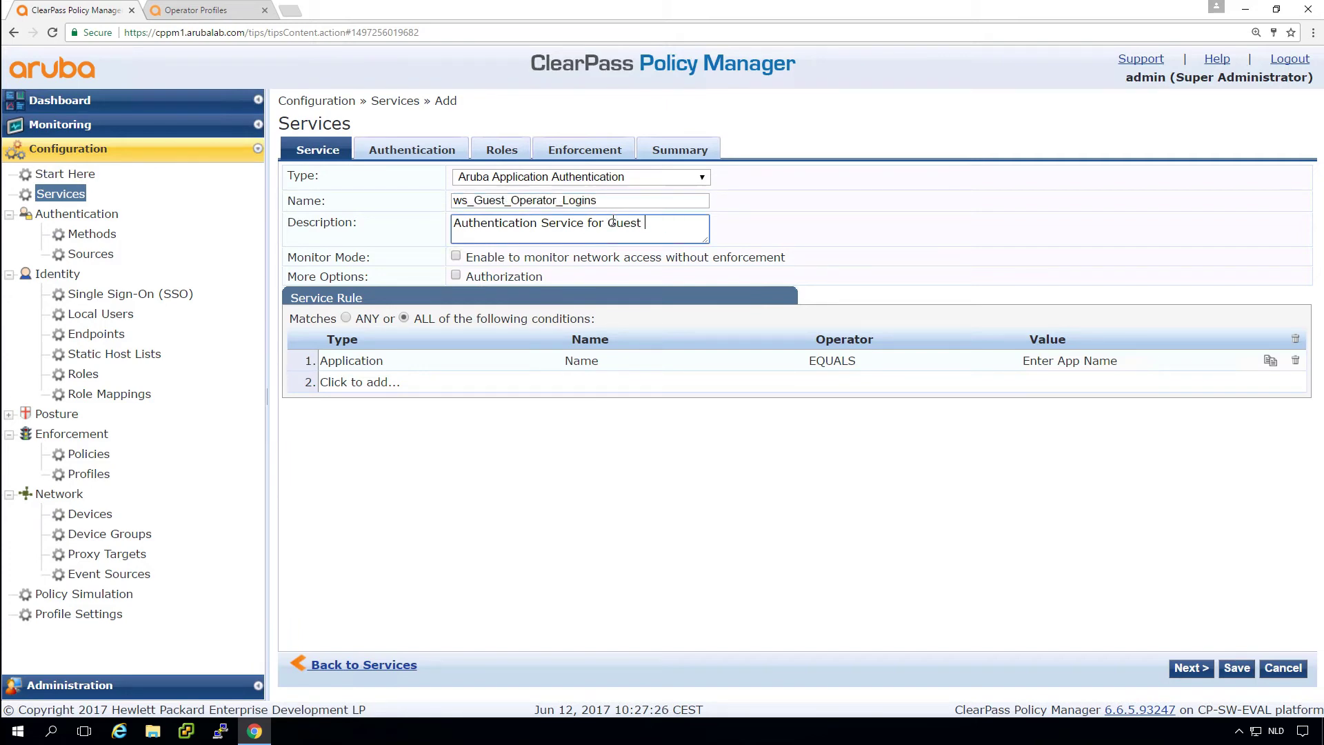
pyautogui.write('t Operators')
pyautogui.click(1053, 364)
pyautogui.write('Guest')
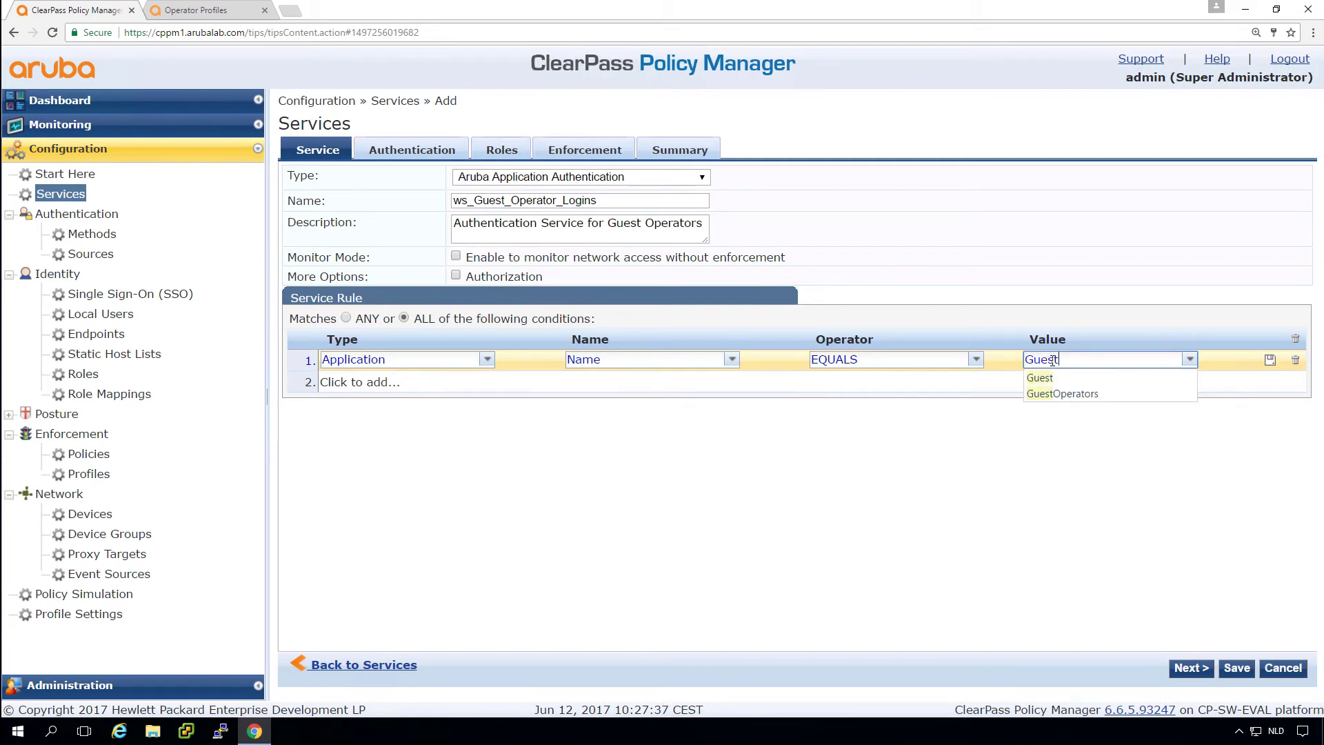
pyautogui.click(1039, 377)
# - Give it source AD-arubalab.loc, role mapping ws_Rolemapping, enforcement ws_GuestOperator, and save
pyautogui.click(407, 152)
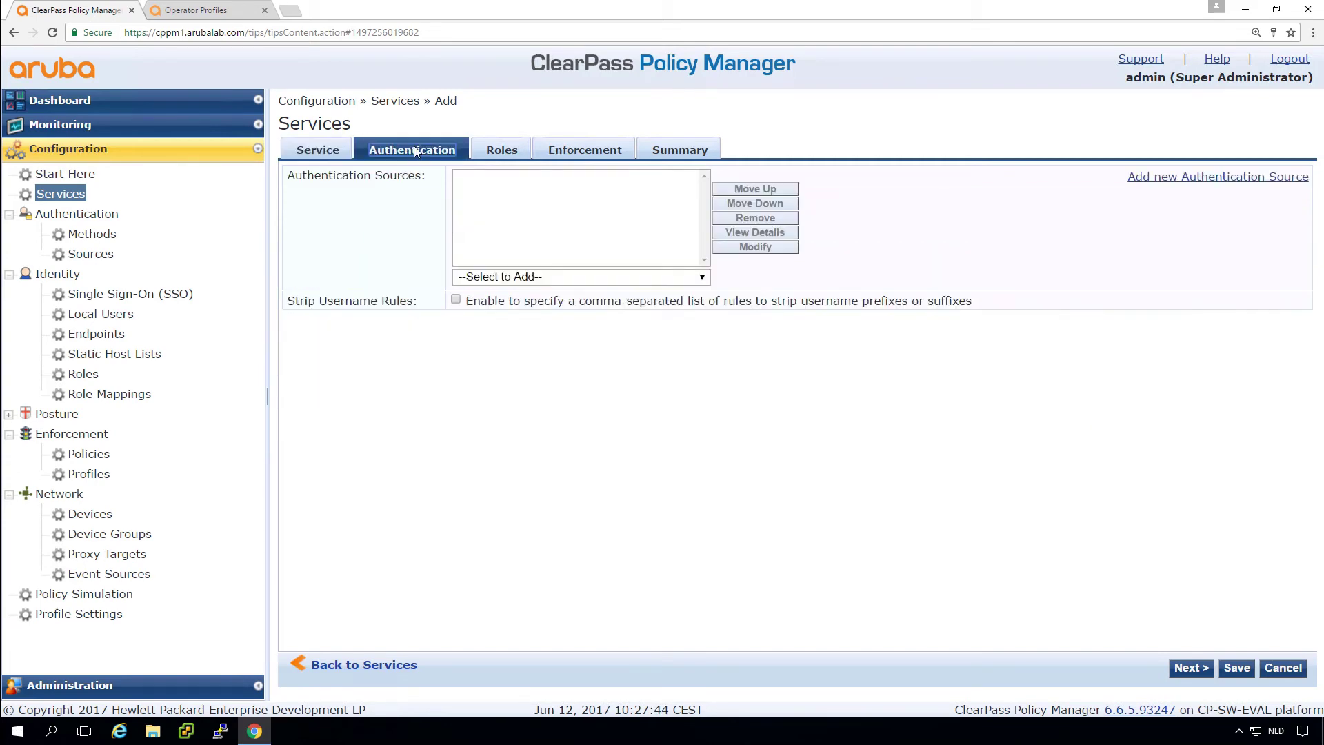
pyautogui.click(507, 278)
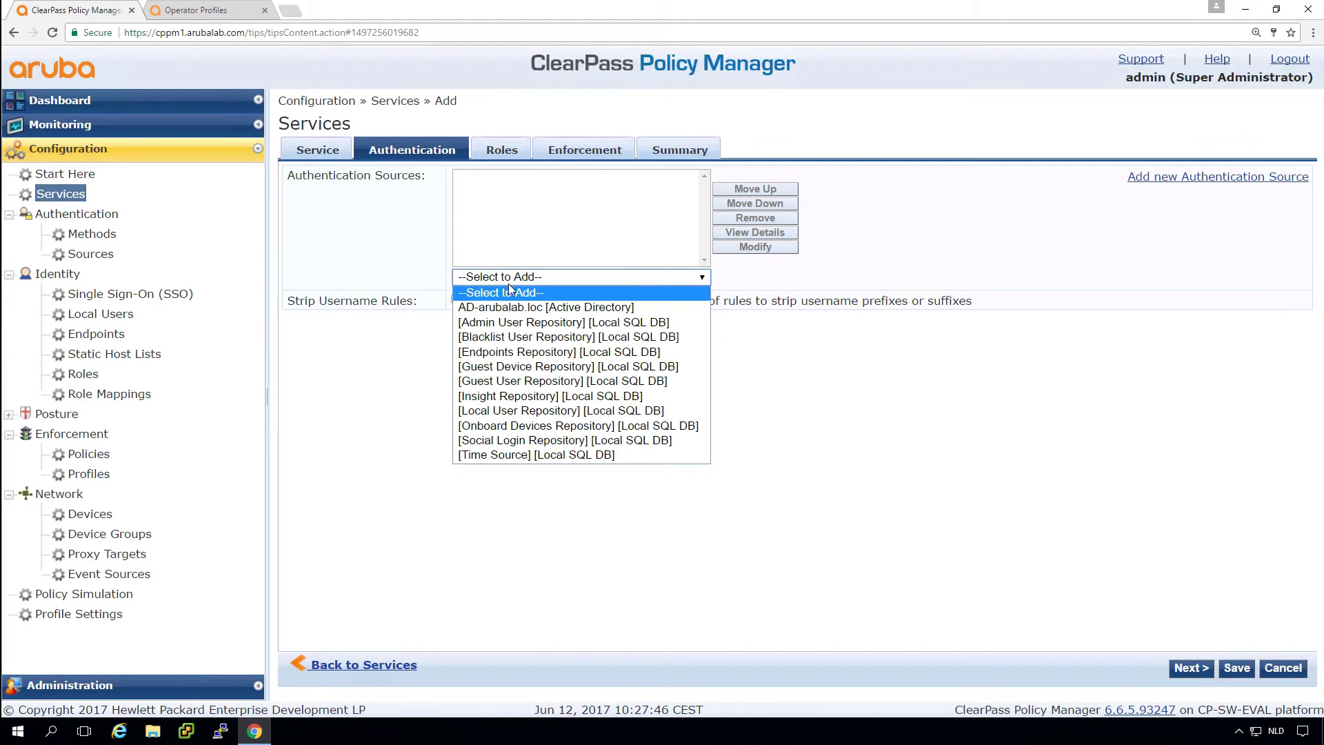
pyautogui.click(511, 307)
pyautogui.click(502, 149)
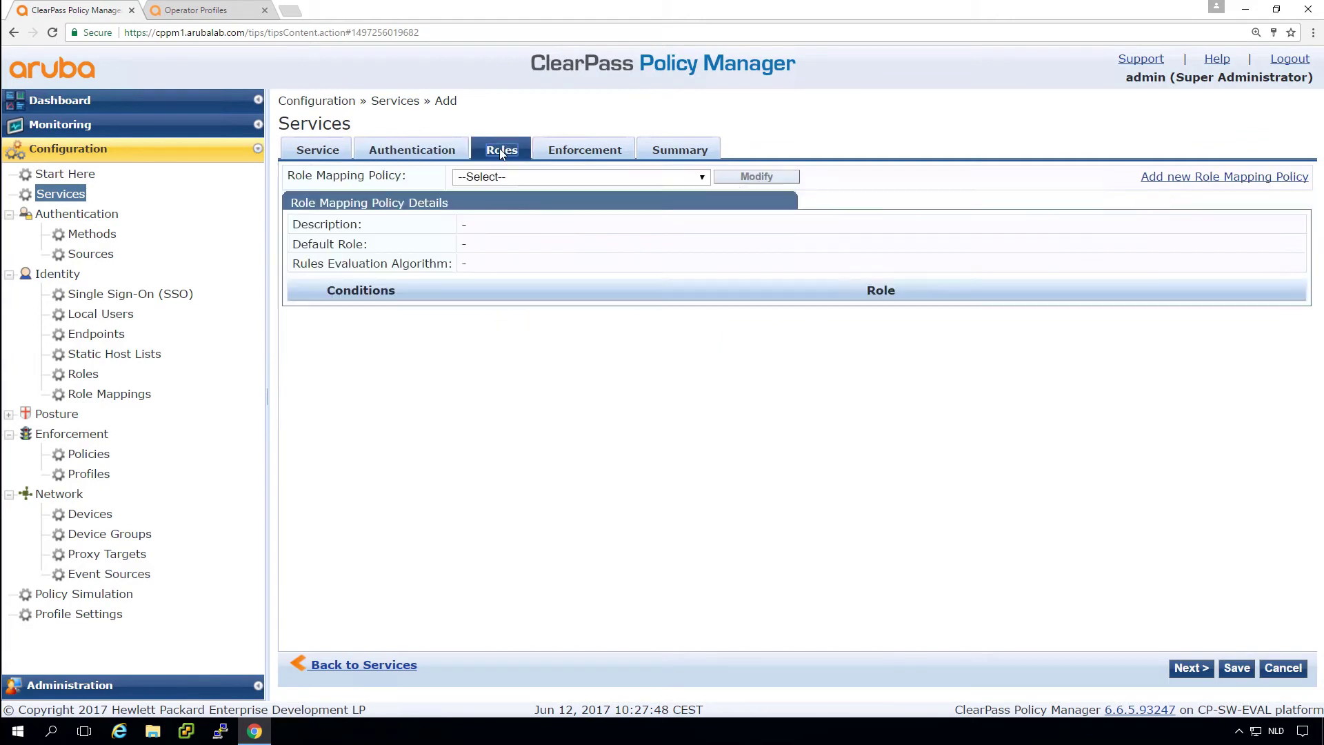
pyautogui.click(502, 179)
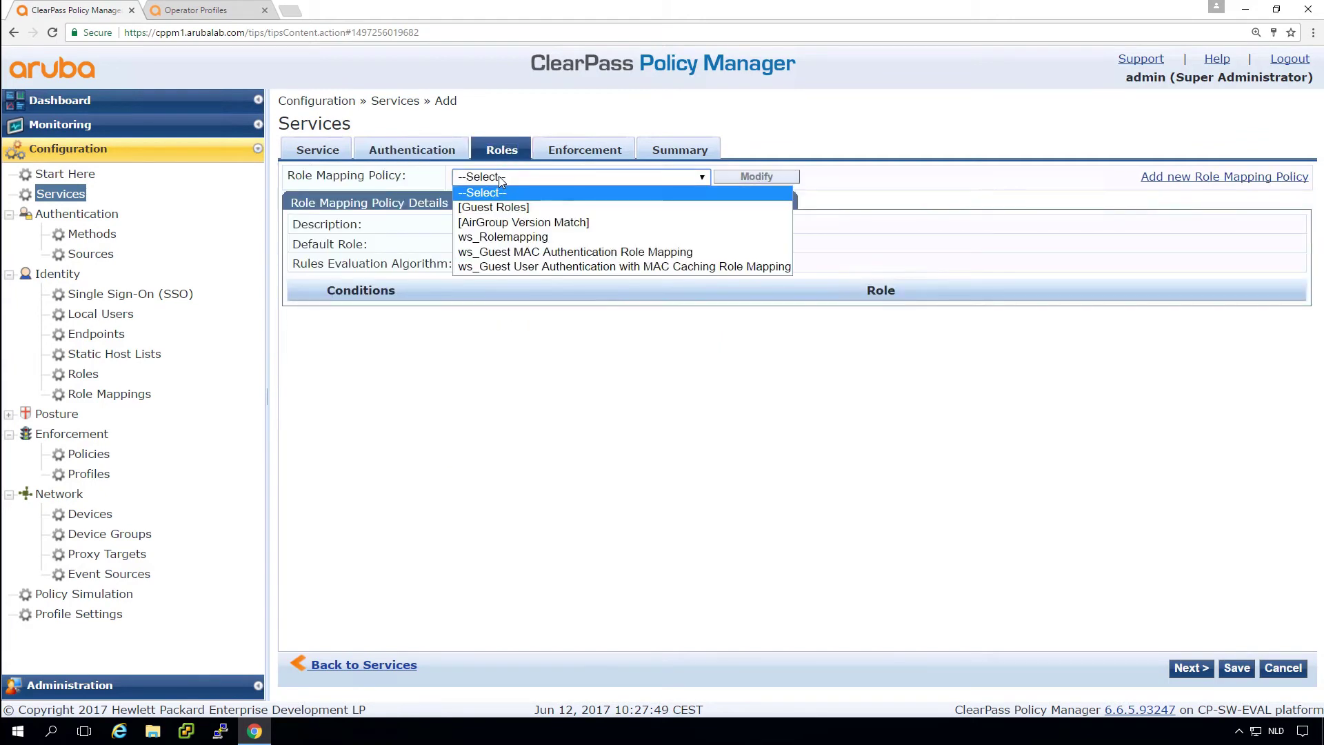
pyautogui.click(502, 236)
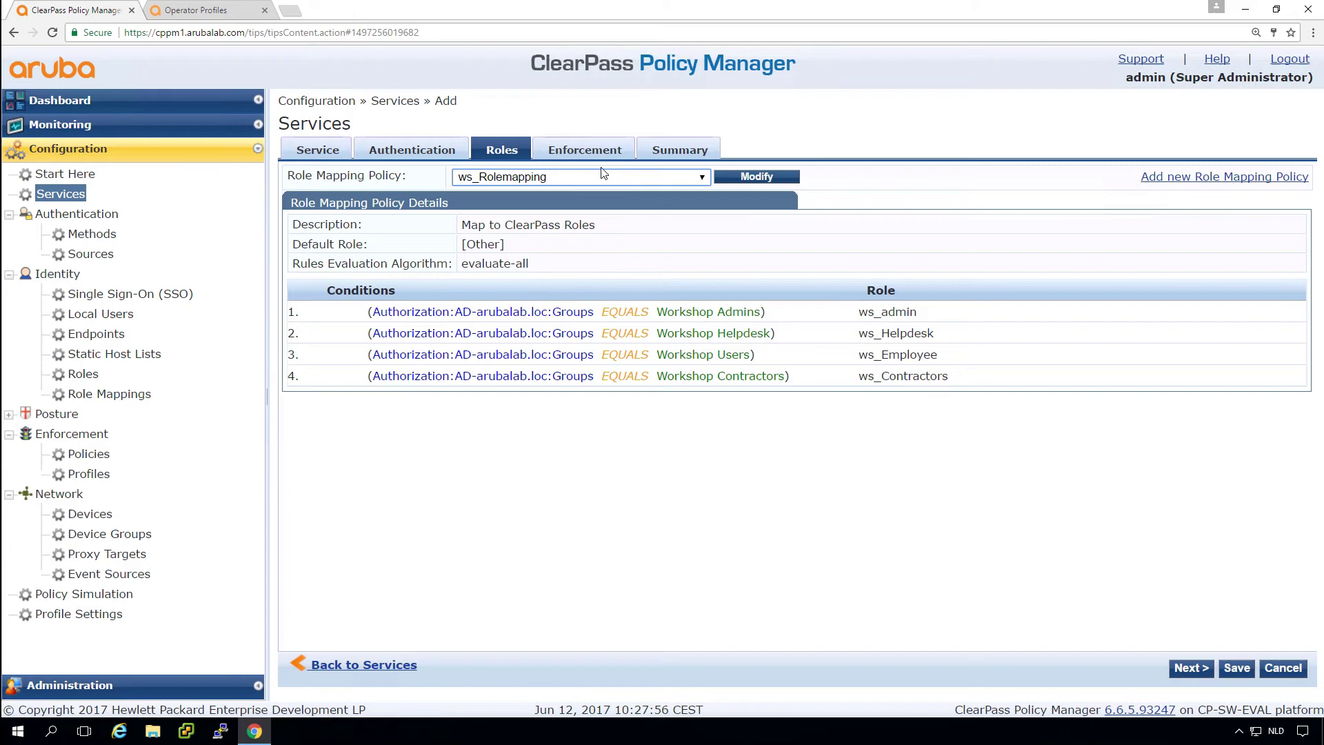
pyautogui.click(587, 148)
pyautogui.click(586, 198)
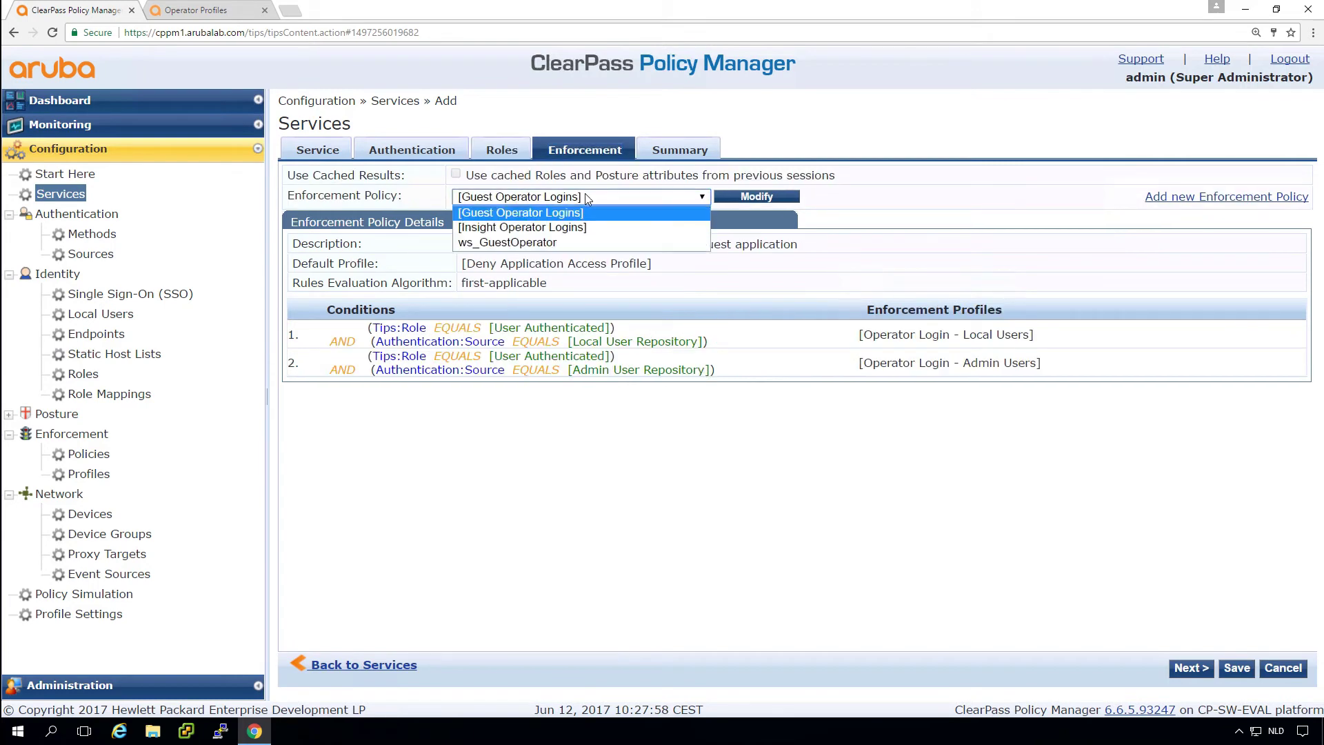
pyautogui.click(573, 244)
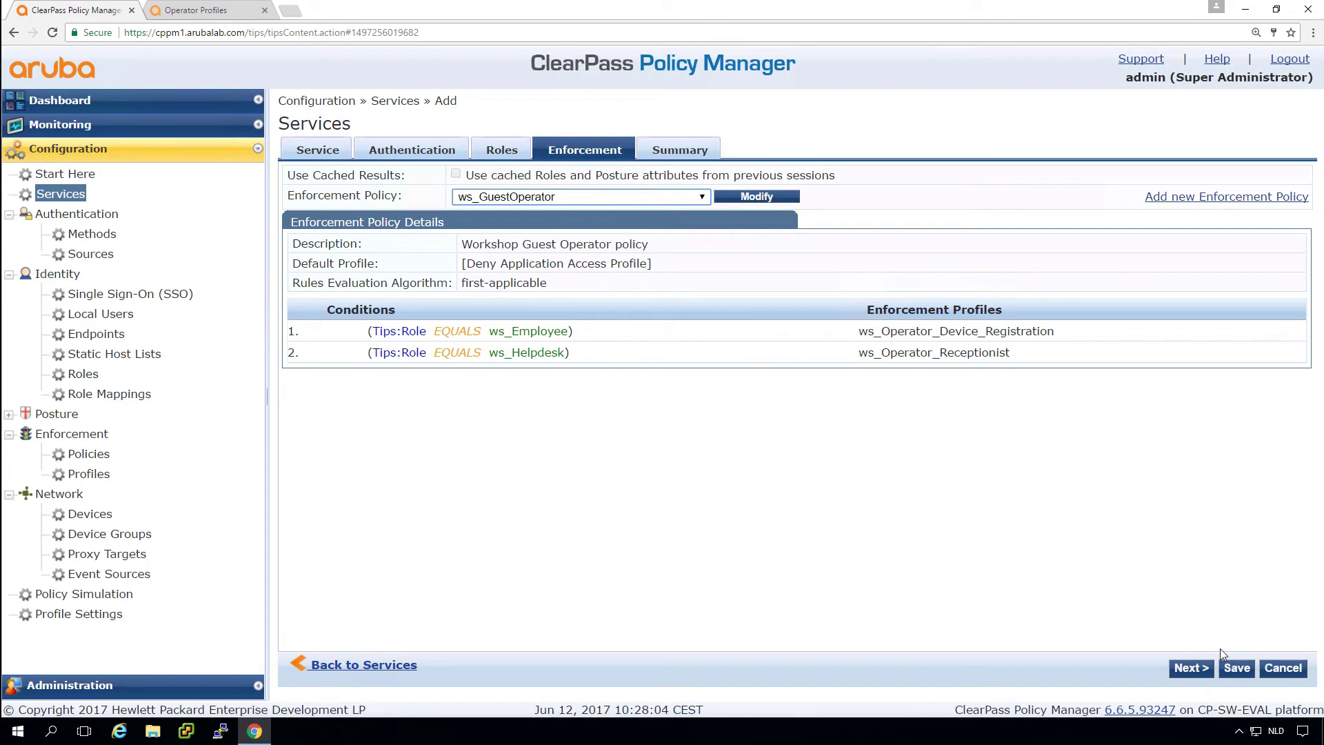
pyautogui.click(1236, 668)
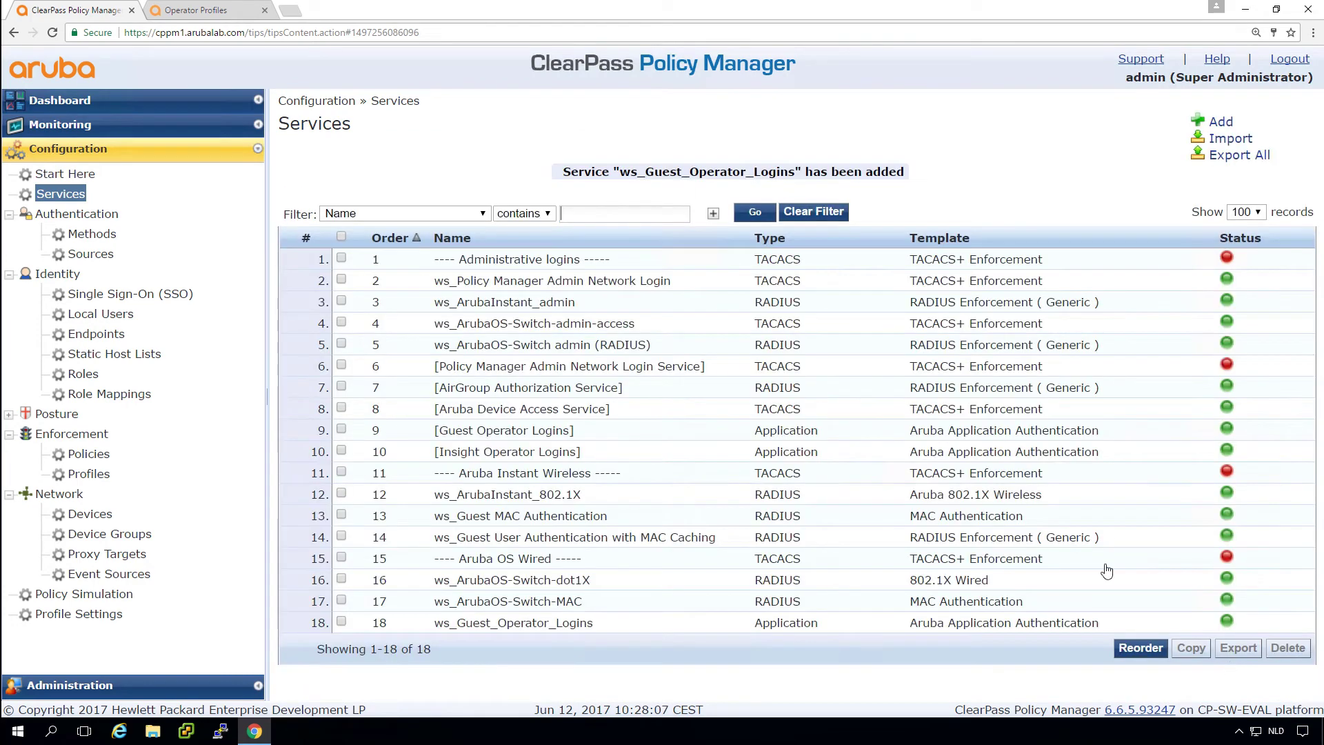
# - Reorder the services so ws_Guest_Operator_Logins sits third, and save the order
pyautogui.click(1134, 651)
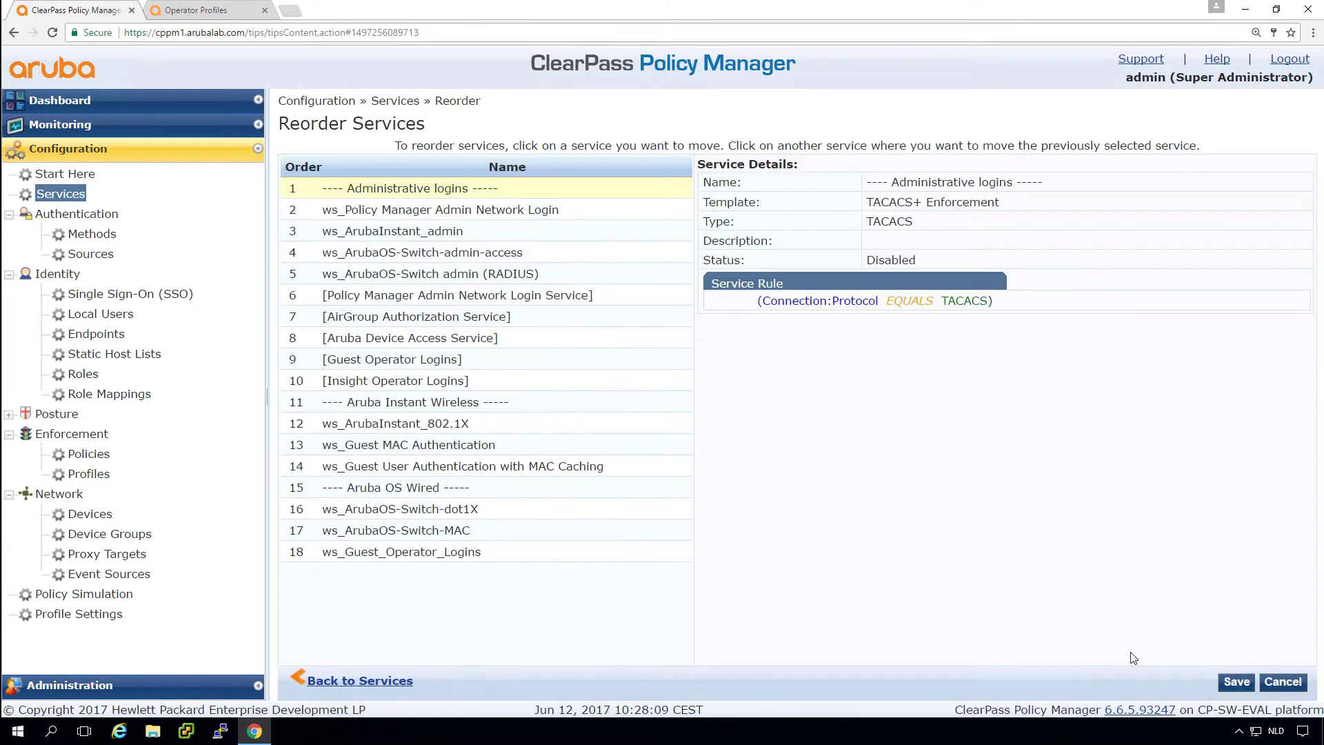
pyautogui.click(411, 555)
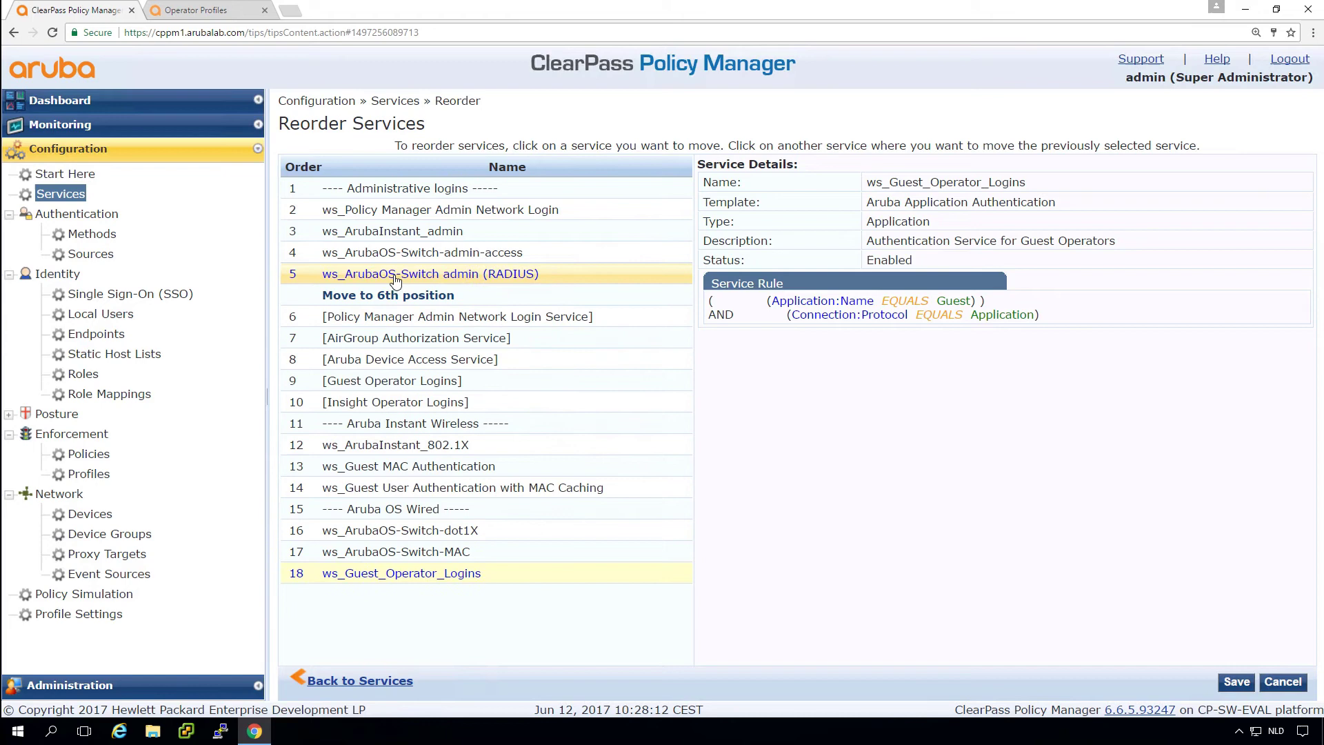
pyautogui.click(388, 214)
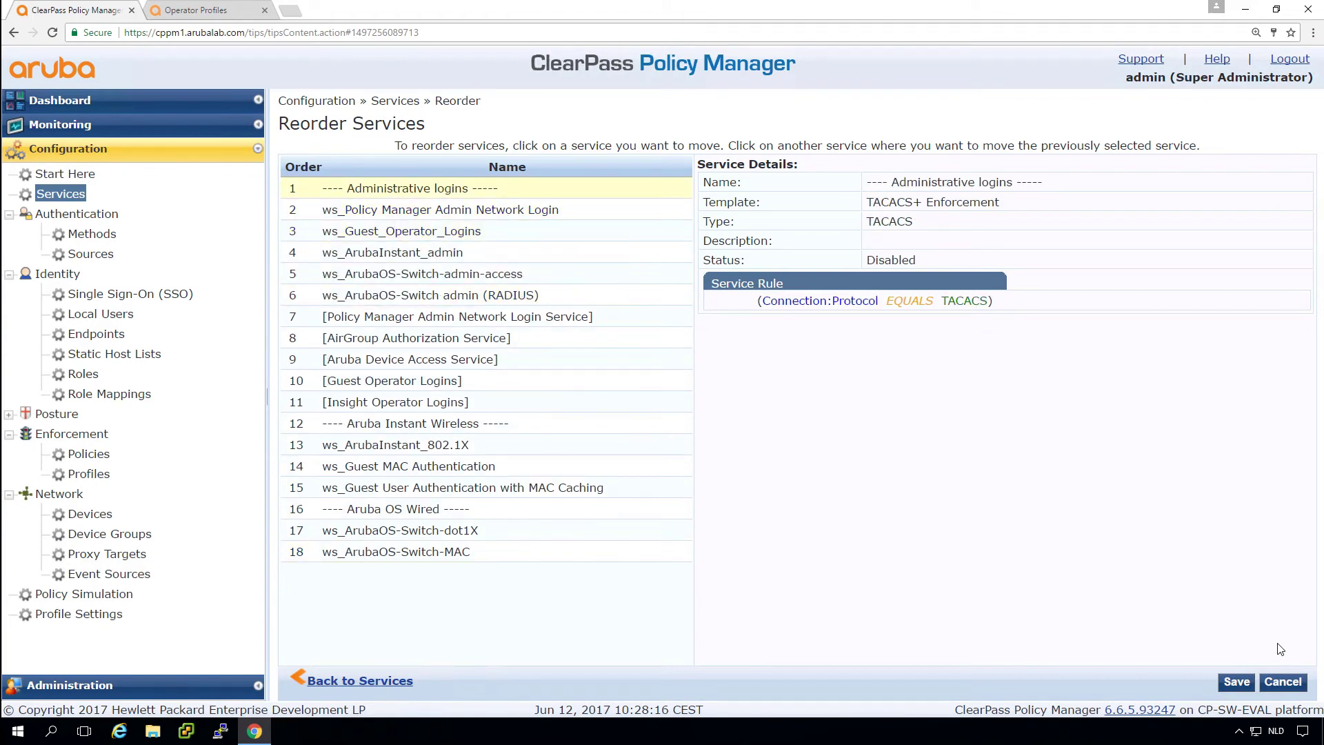
pyautogui.click(1236, 682)
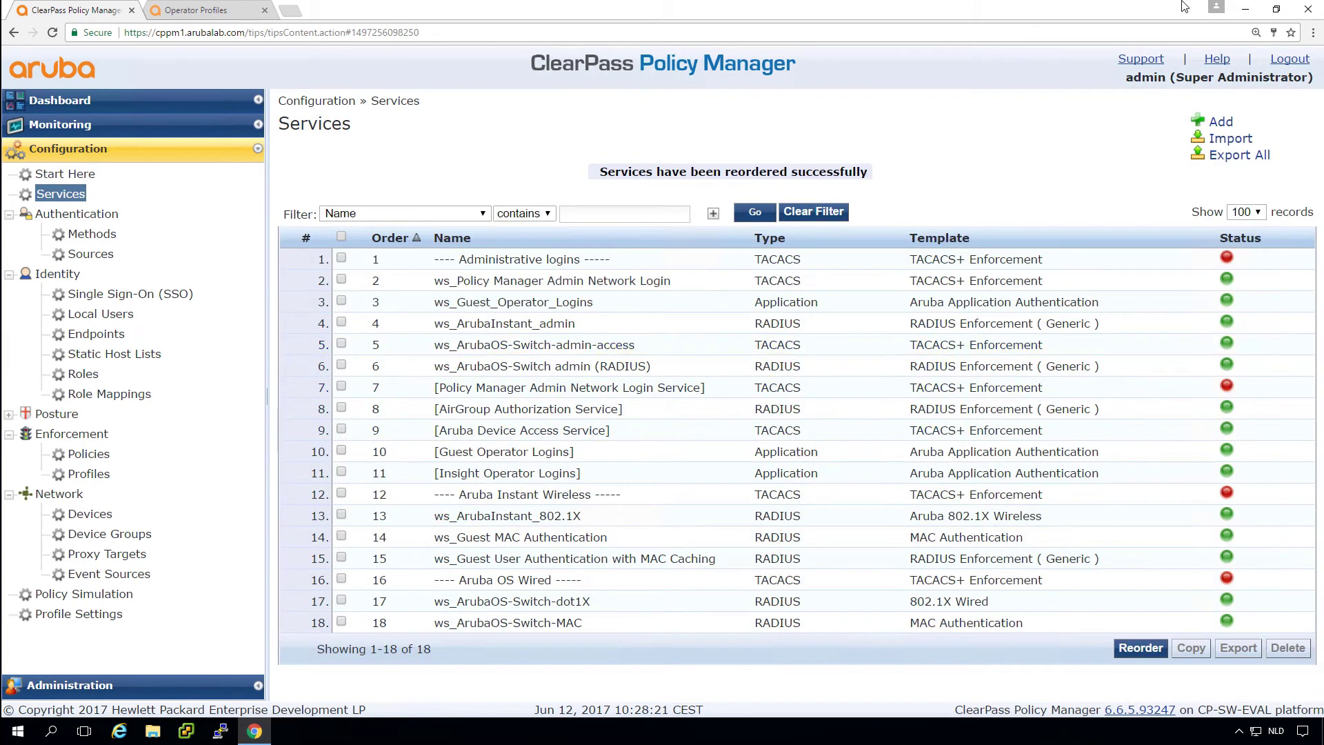
pyautogui.click(1313, 32)
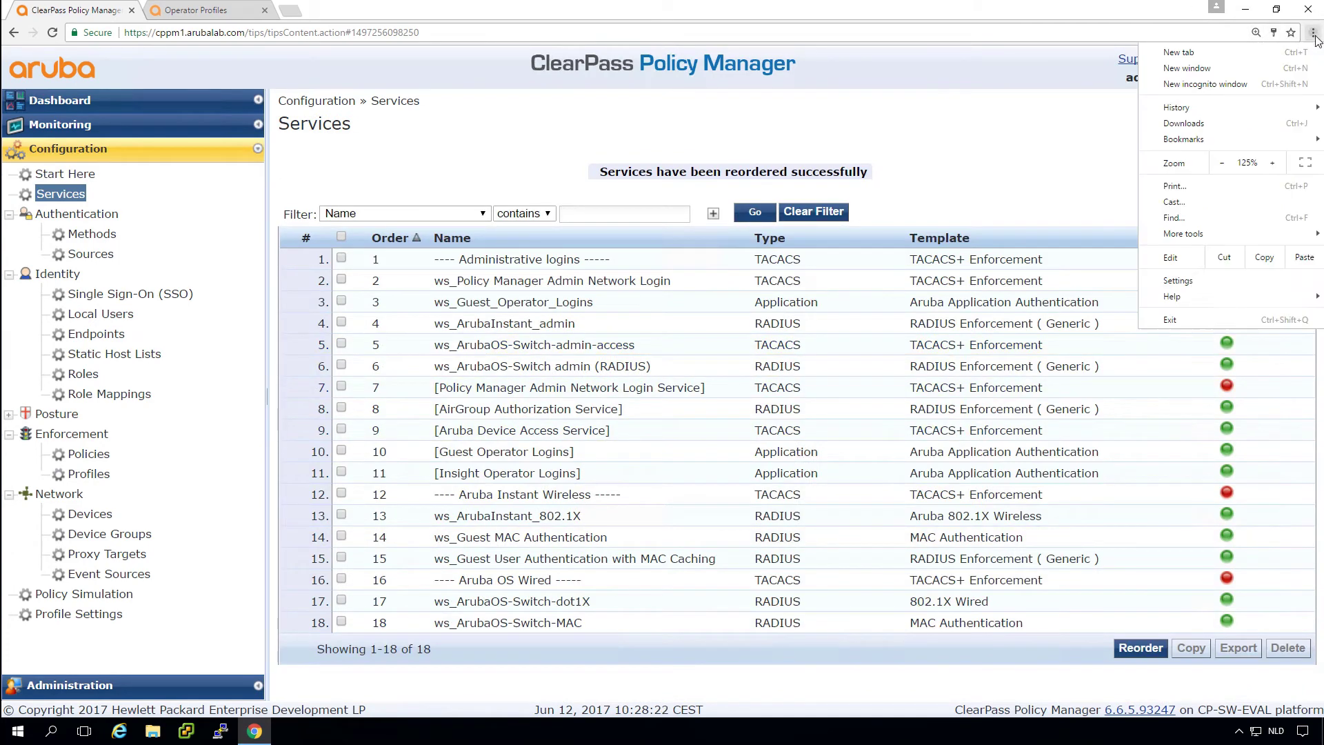
pyautogui.click(1272, 84)
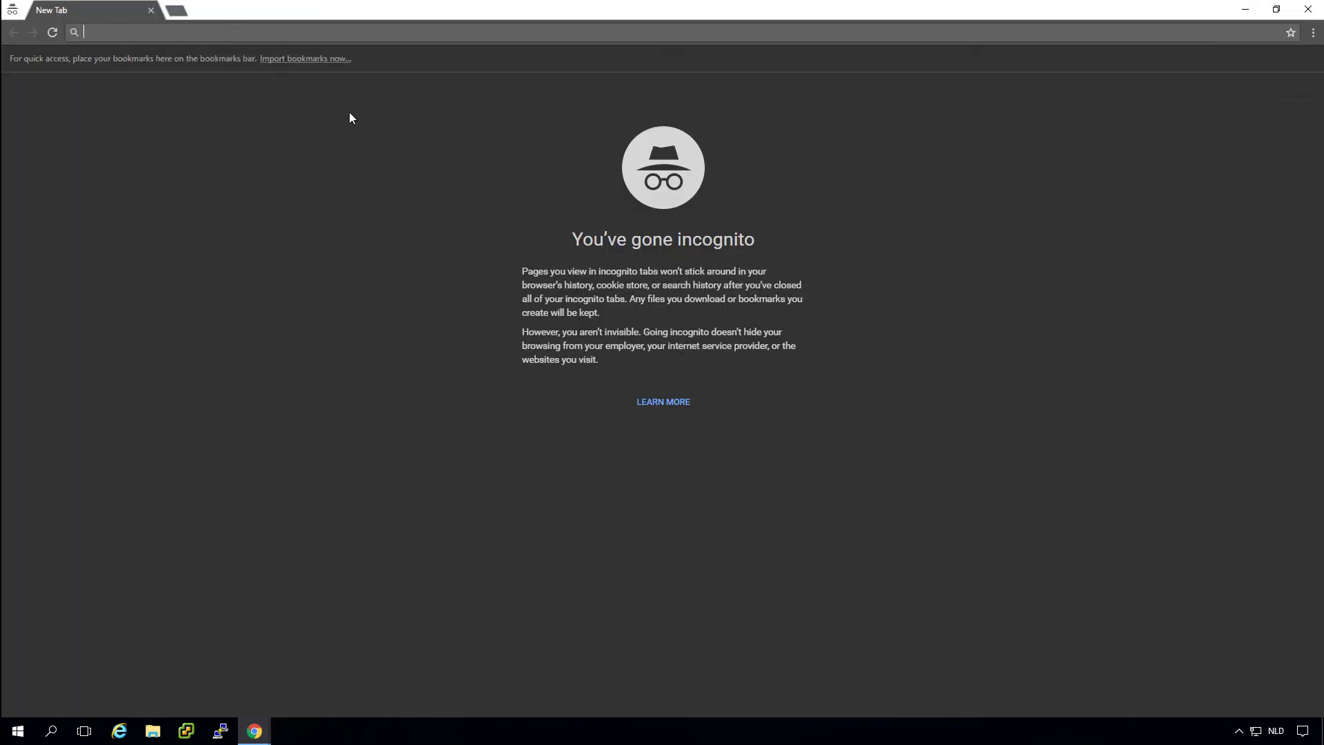
pyautogui.write('https')
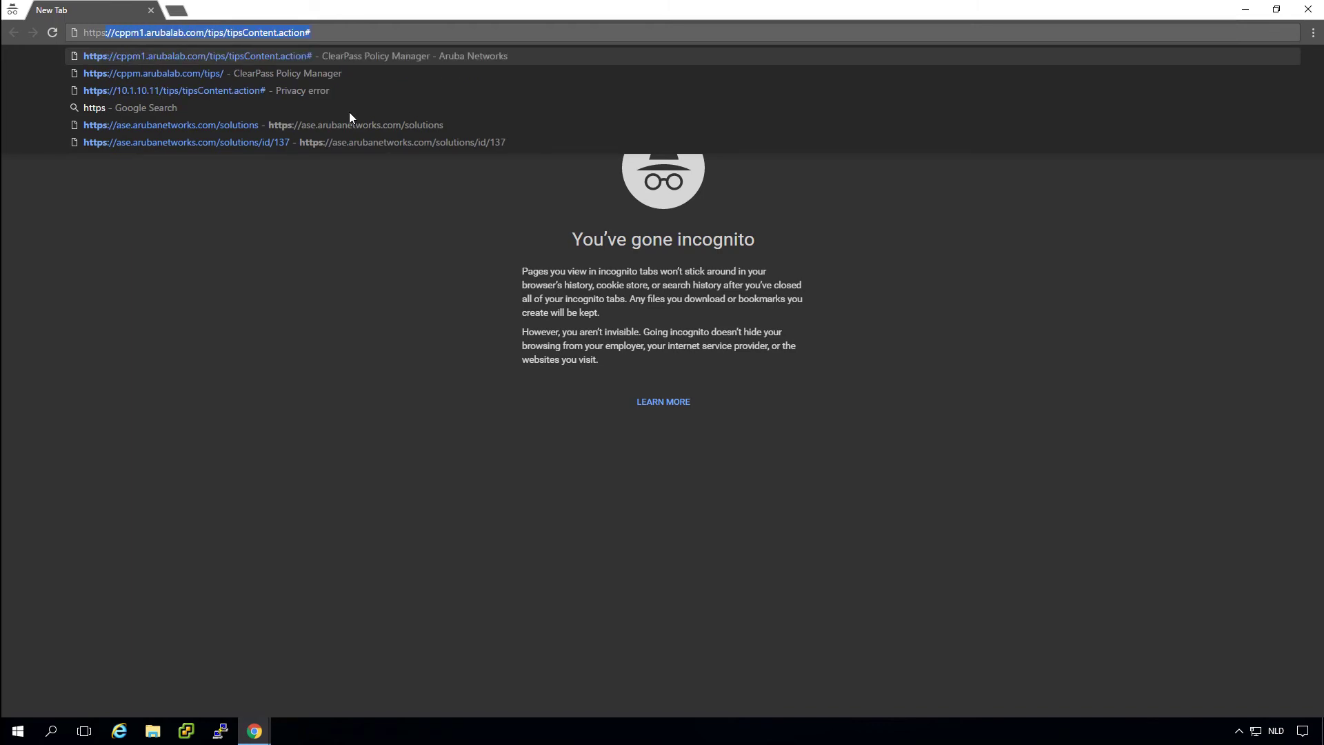
pyautogui.write('://cppm1.arubalab.com/tips')
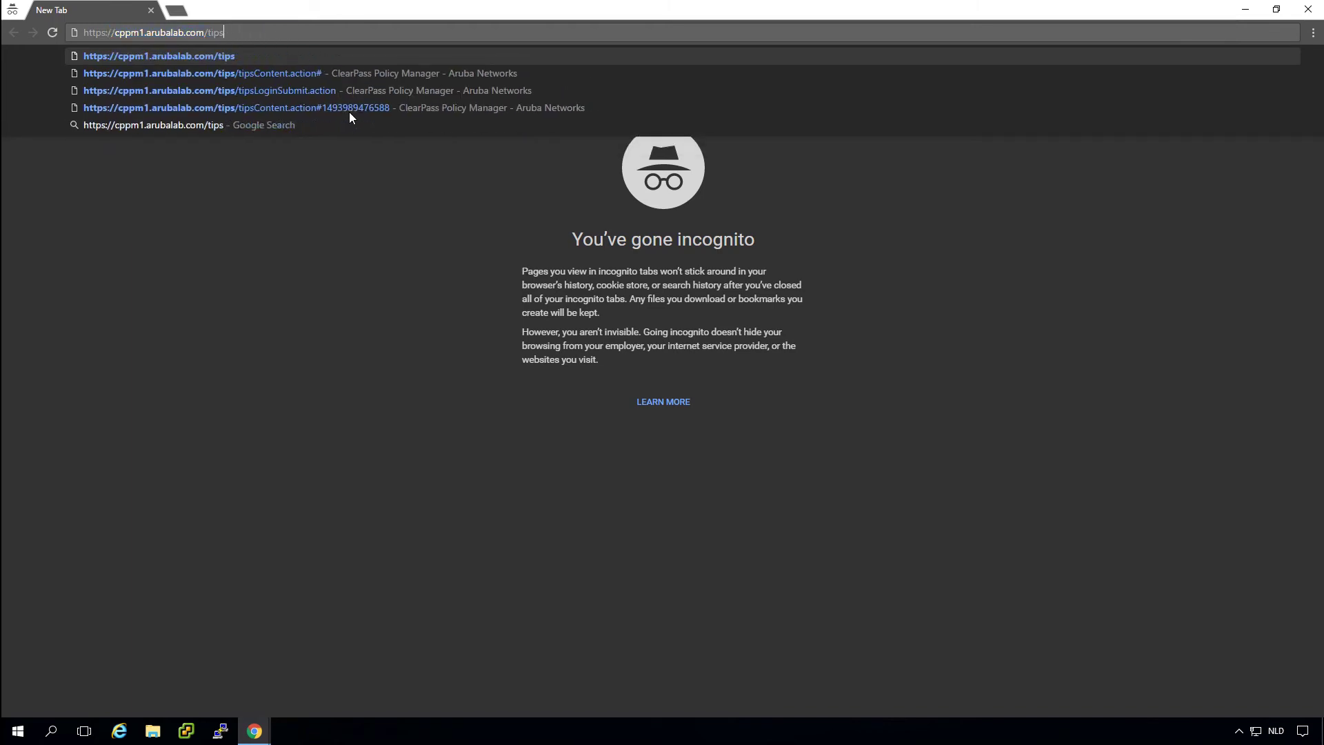
pyautogui.press('BackSpace')
pyautogui.press('BackSpace')
pyautogui.press('BackSpace')
pyautogui.press('BackSpace')
pyautogui.write('guest')
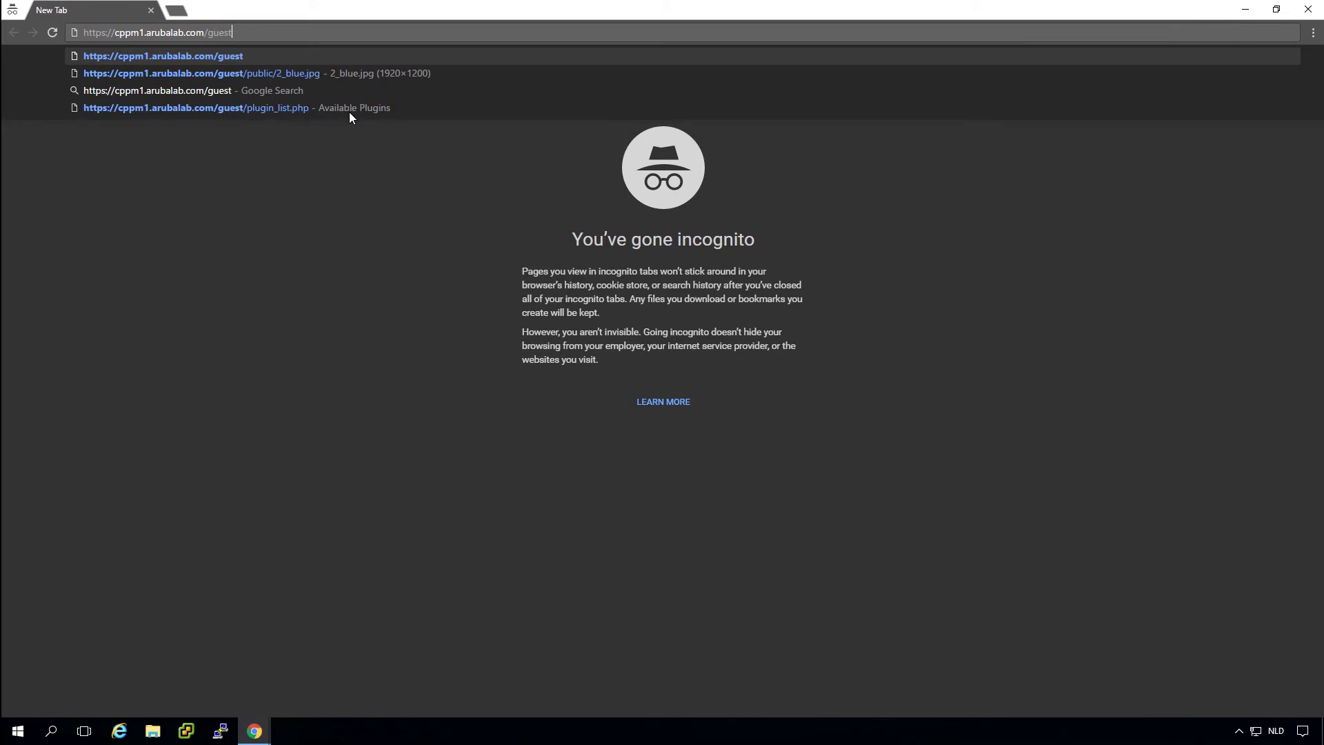
pyautogui.write('/')
pyautogui.press('Return')
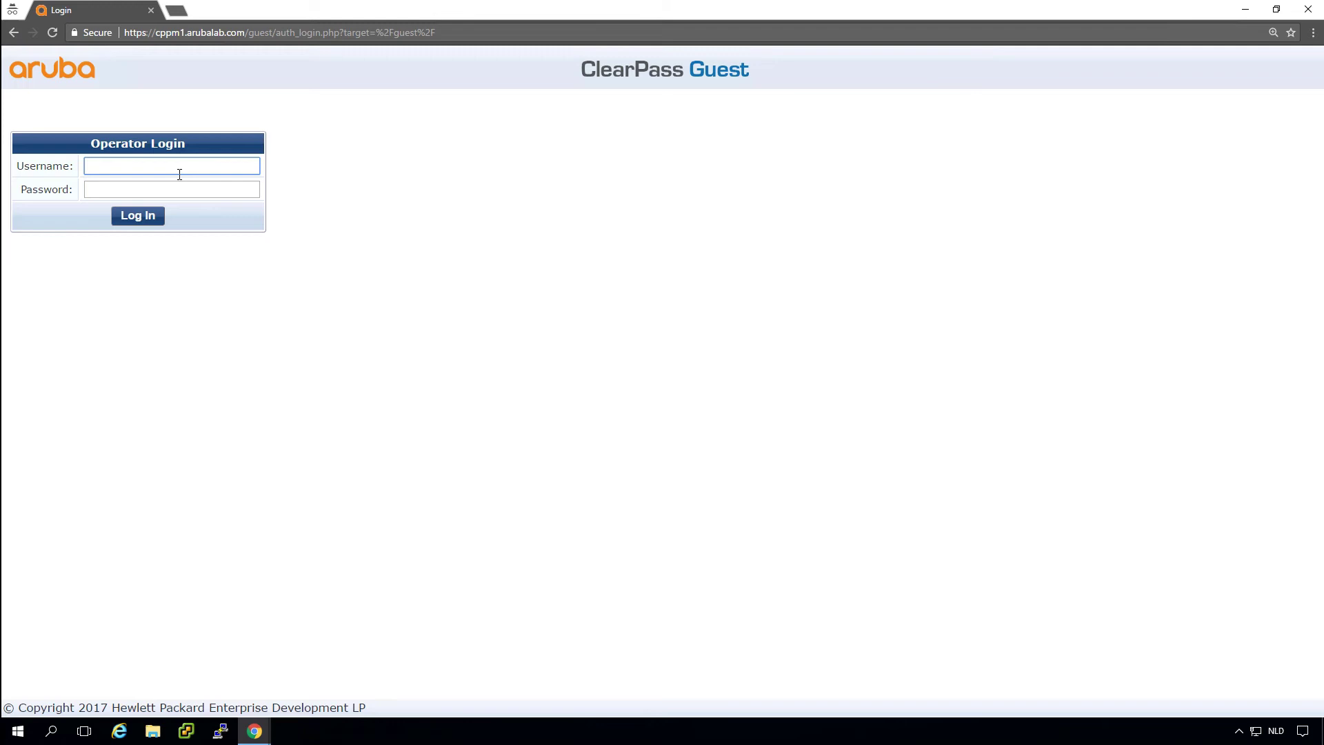
# - Log in to ClearPass Guest with the test operator's username and password
pyautogui.write('user1')
pyautogui.press('Tab')
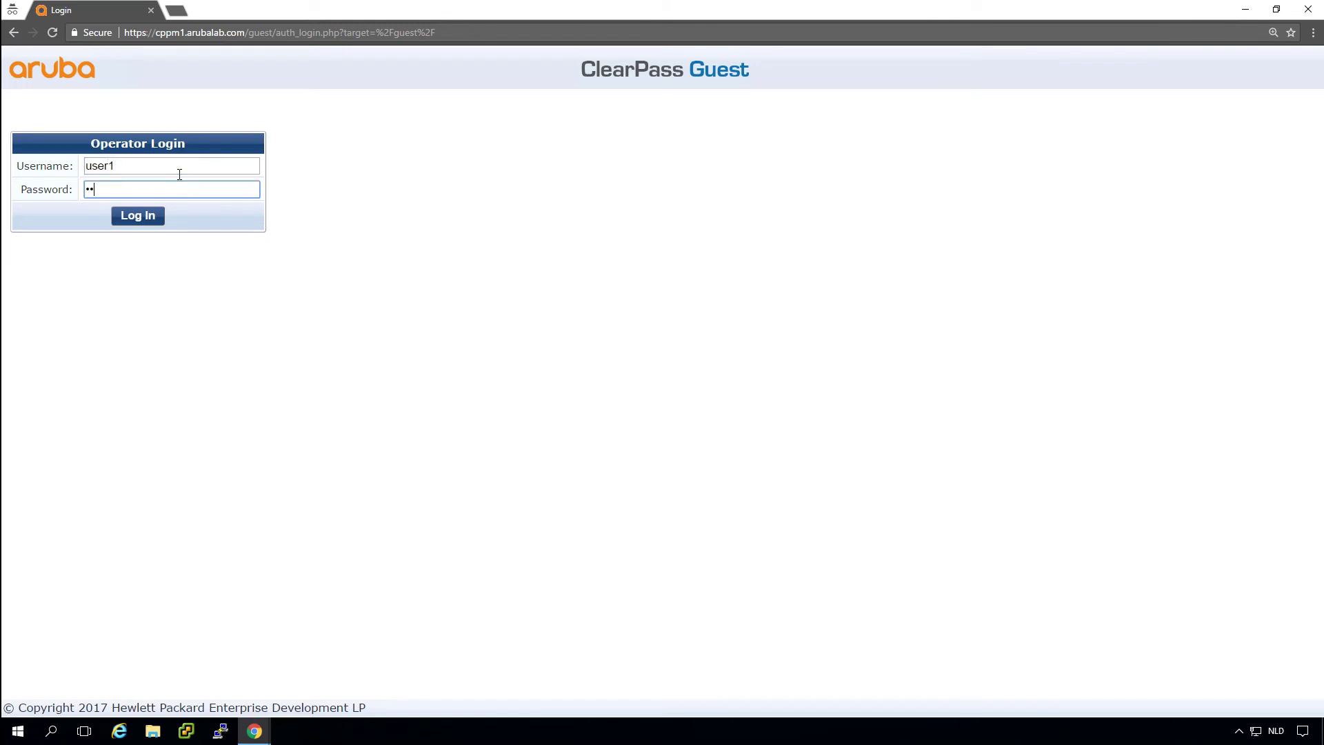
pyautogui.write('•••••••••')
pyautogui.click(138, 214)
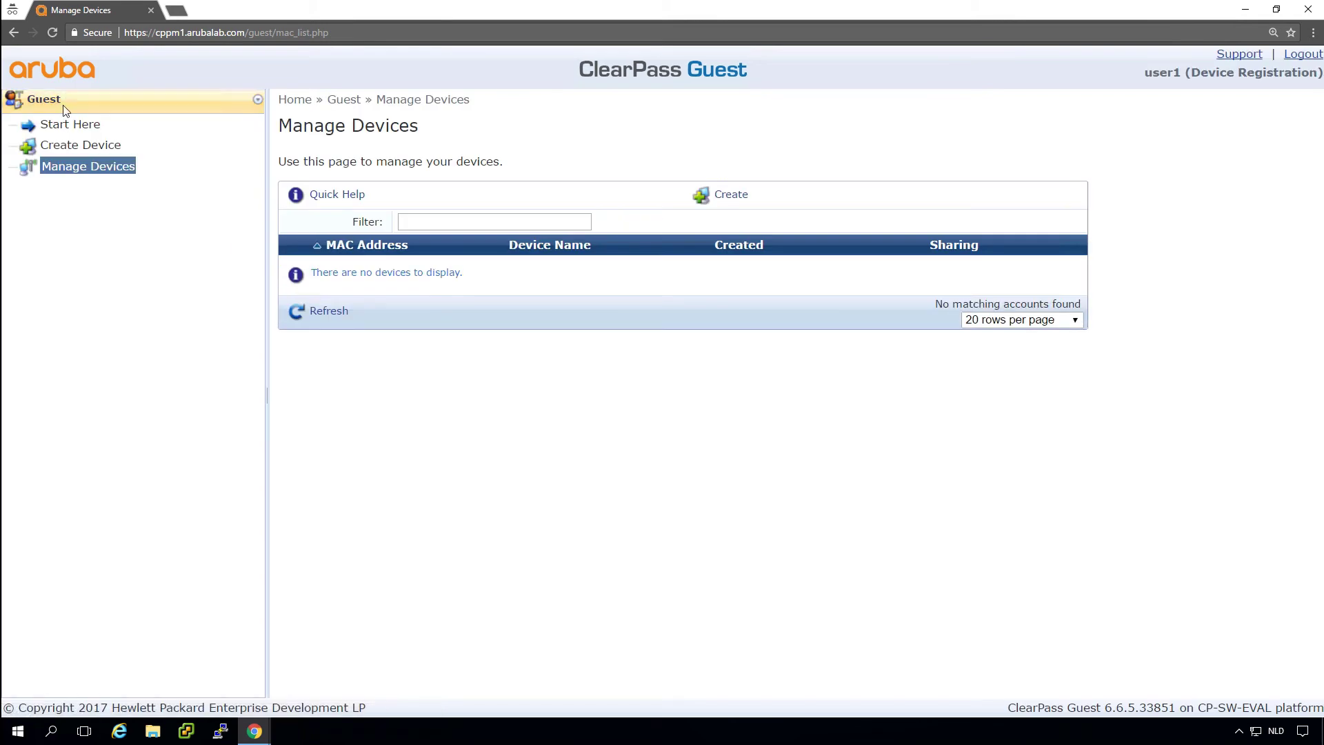
# - View the Create Device and Manage Devices pages, then log the operator out
pyautogui.click(90, 150)
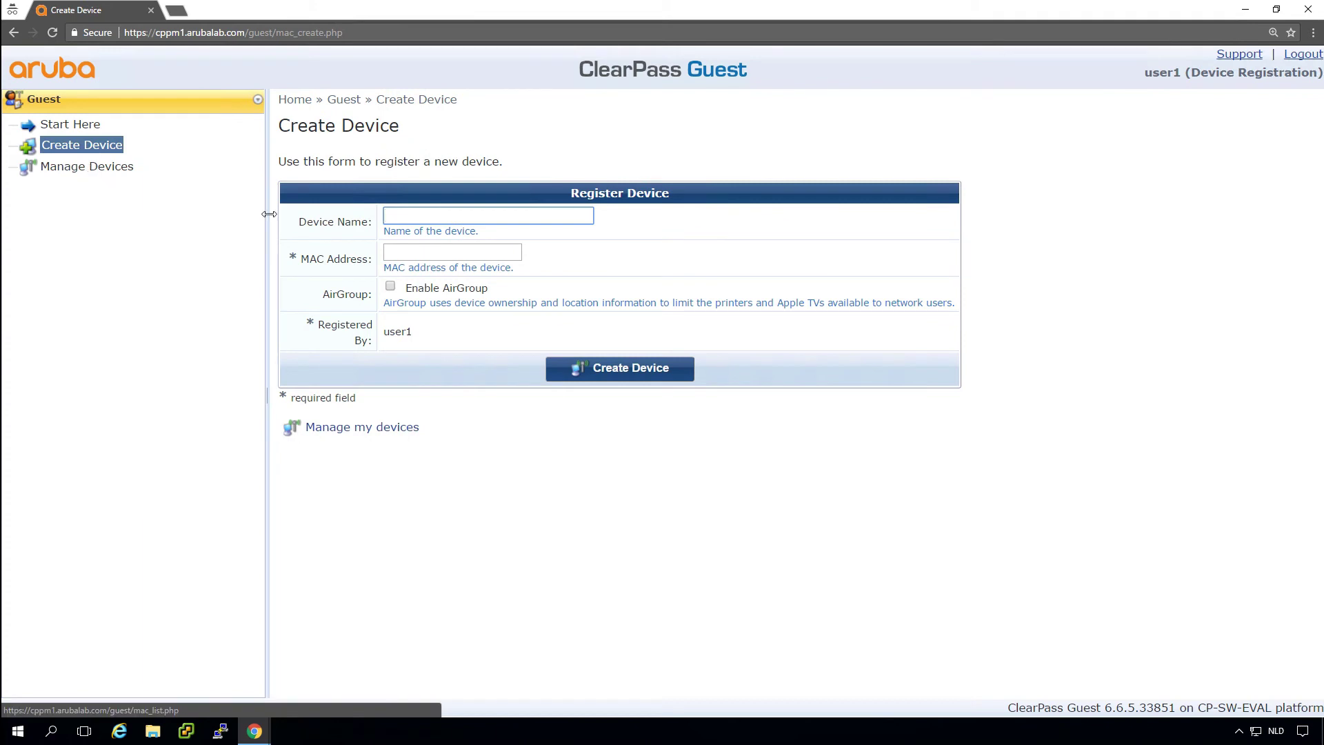
pyautogui.click(83, 172)
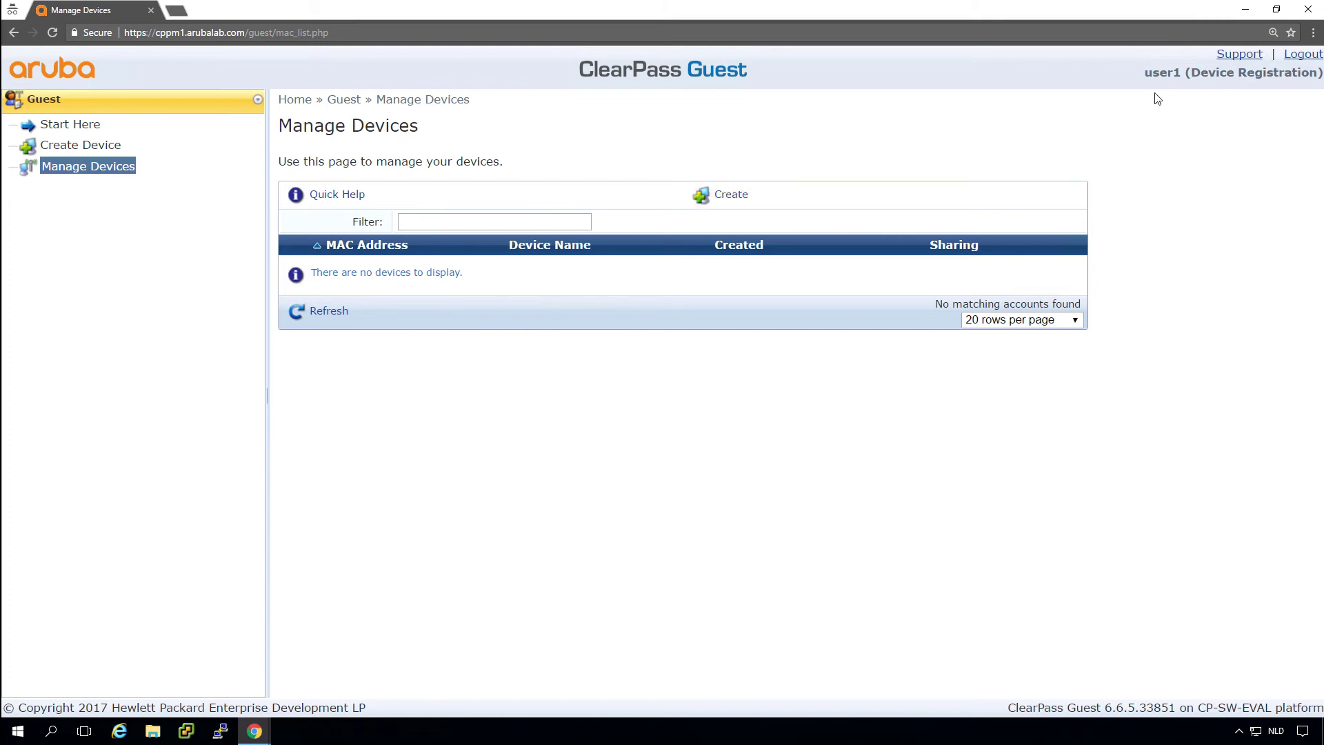
pyautogui.click(1302, 57)
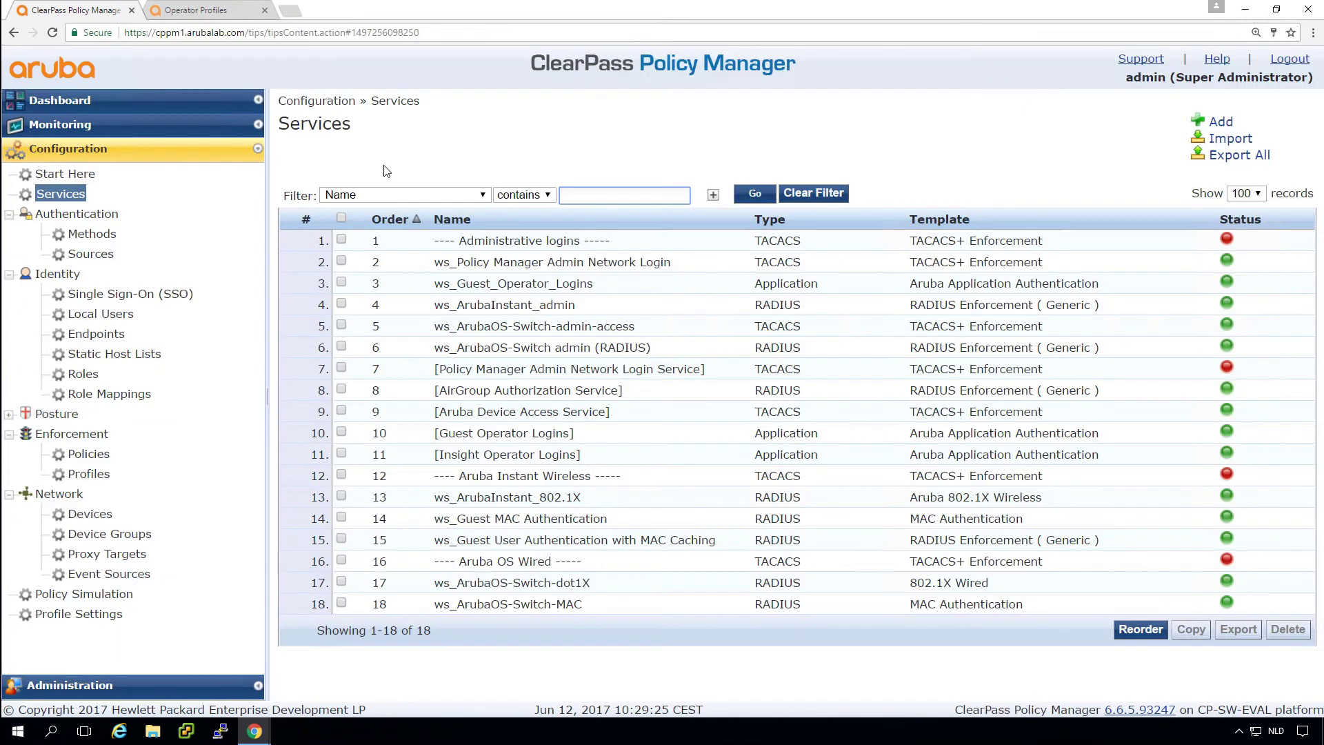
# - In Access Tracker, verify the login's Application Response shows Device Registration privileges, then return to Guest
pyautogui.click(77, 125)
pyautogui.click(83, 171)
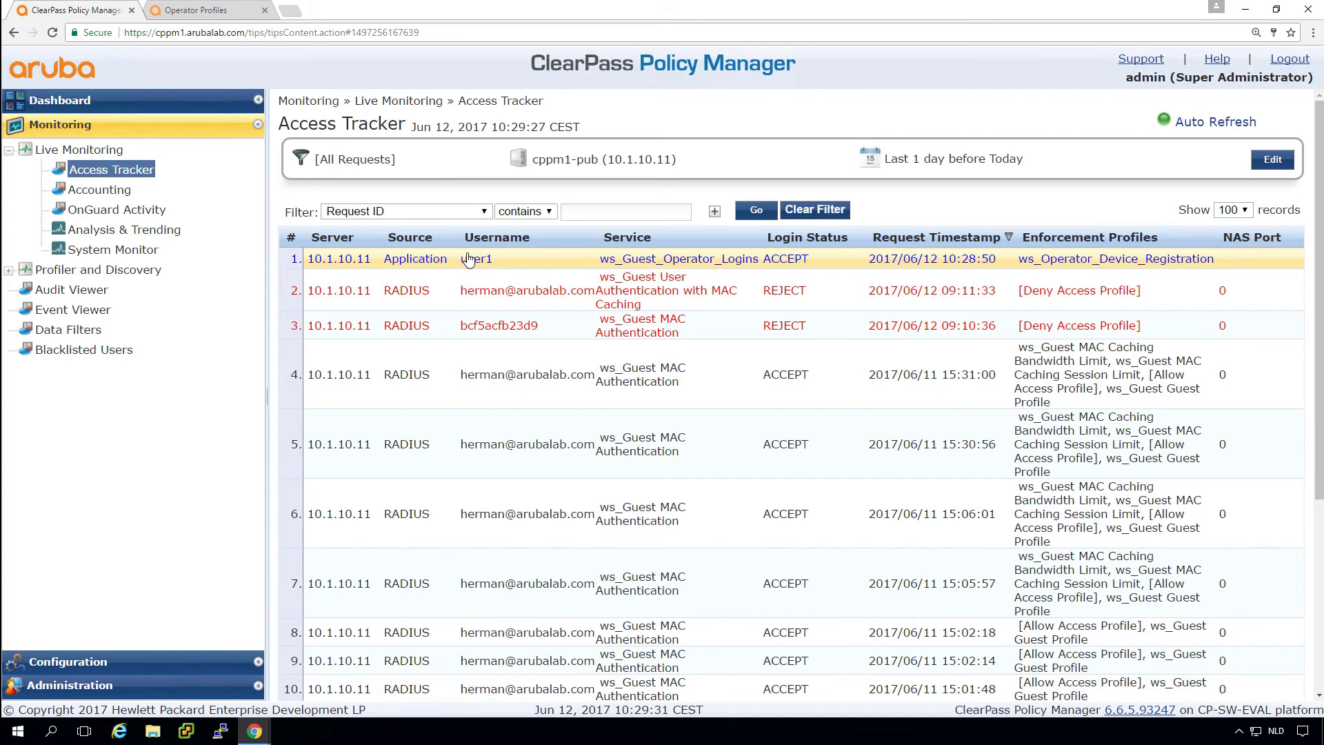
pyautogui.click(672, 260)
pyautogui.click(507, 206)
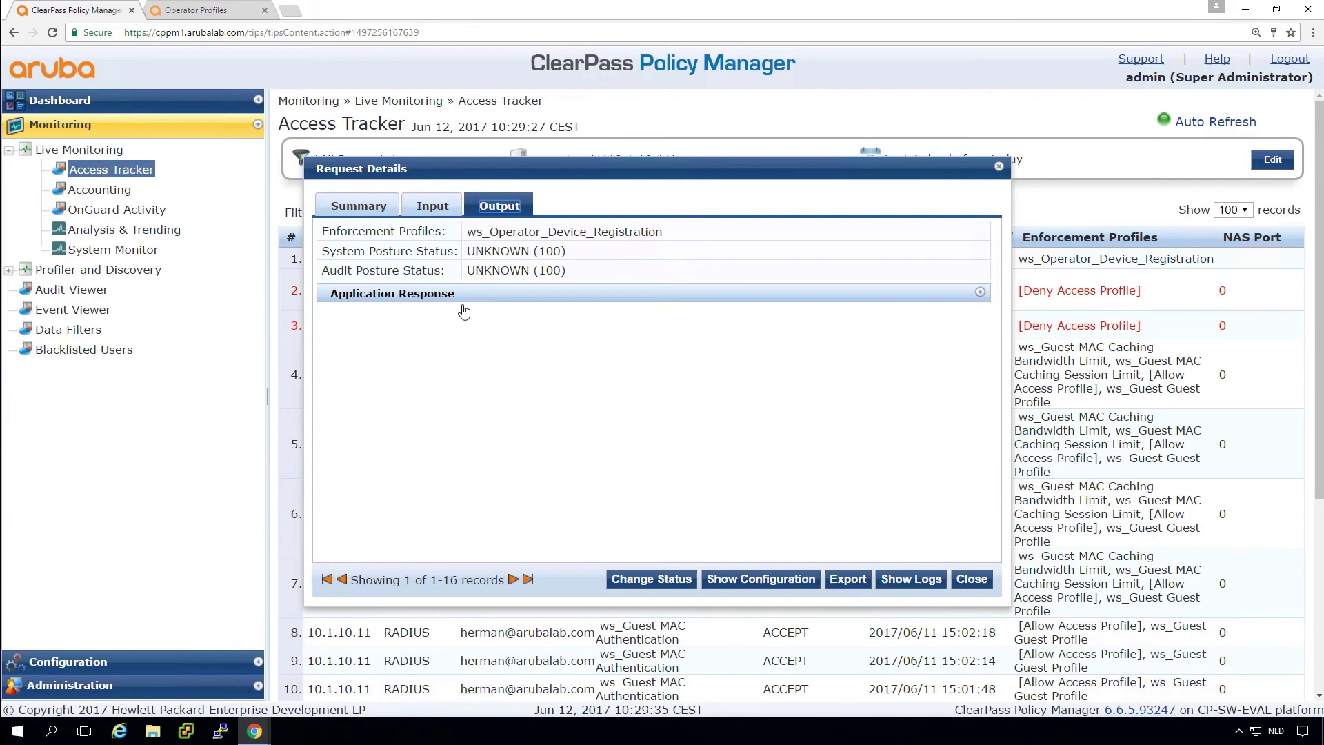
pyautogui.click(445, 295)
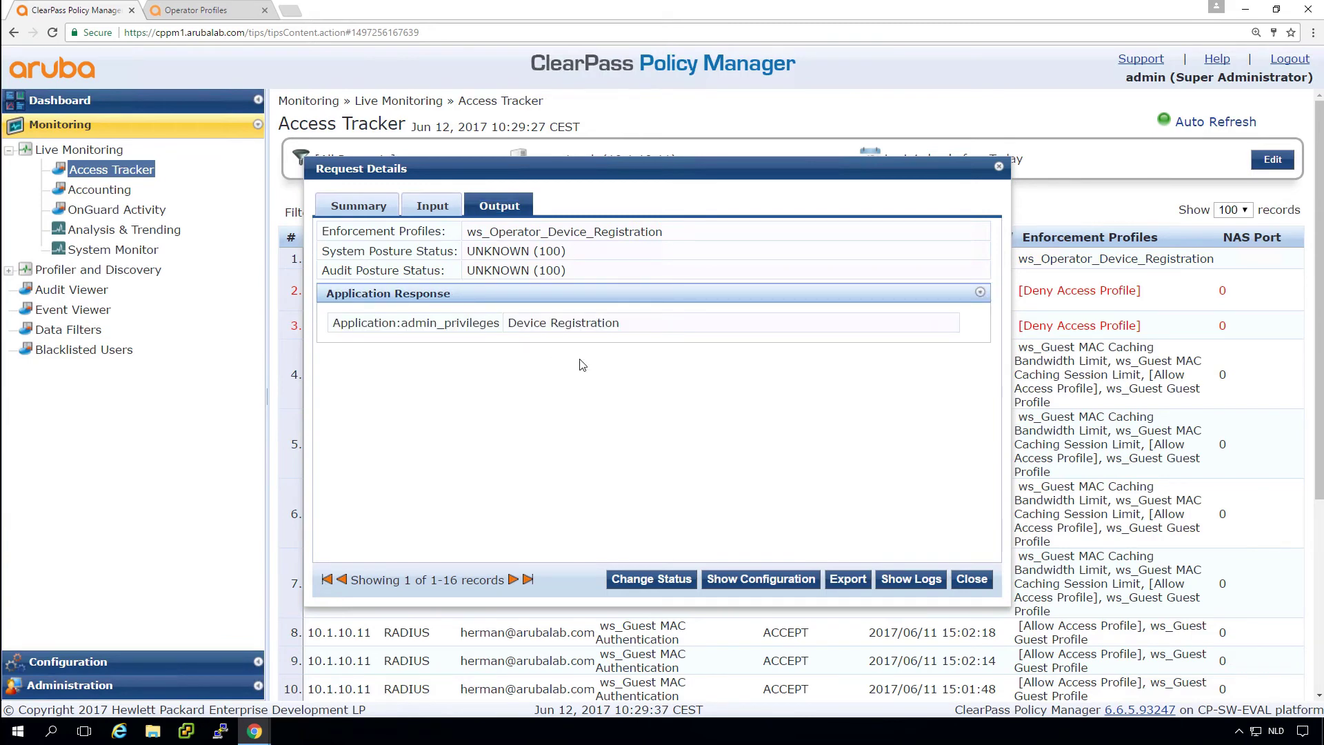
pyautogui.click(972, 579)
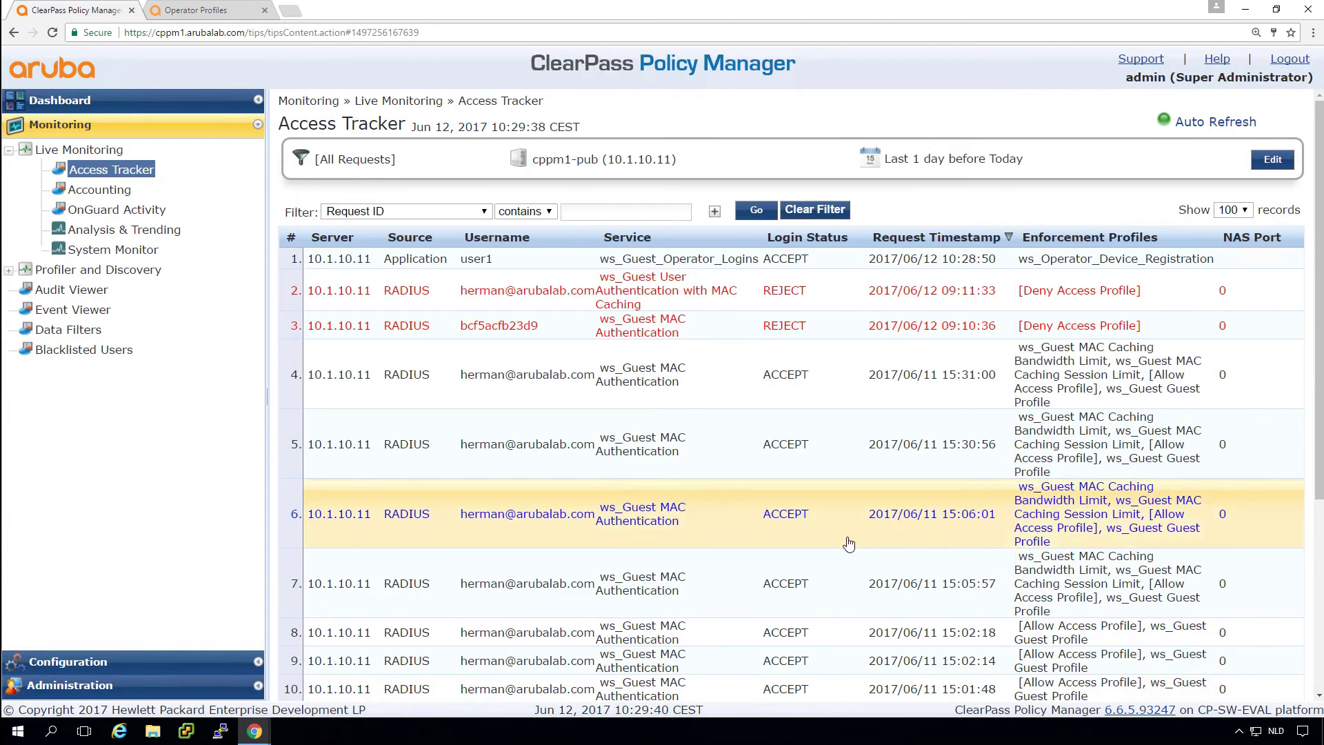
pyautogui.click(321, 683)
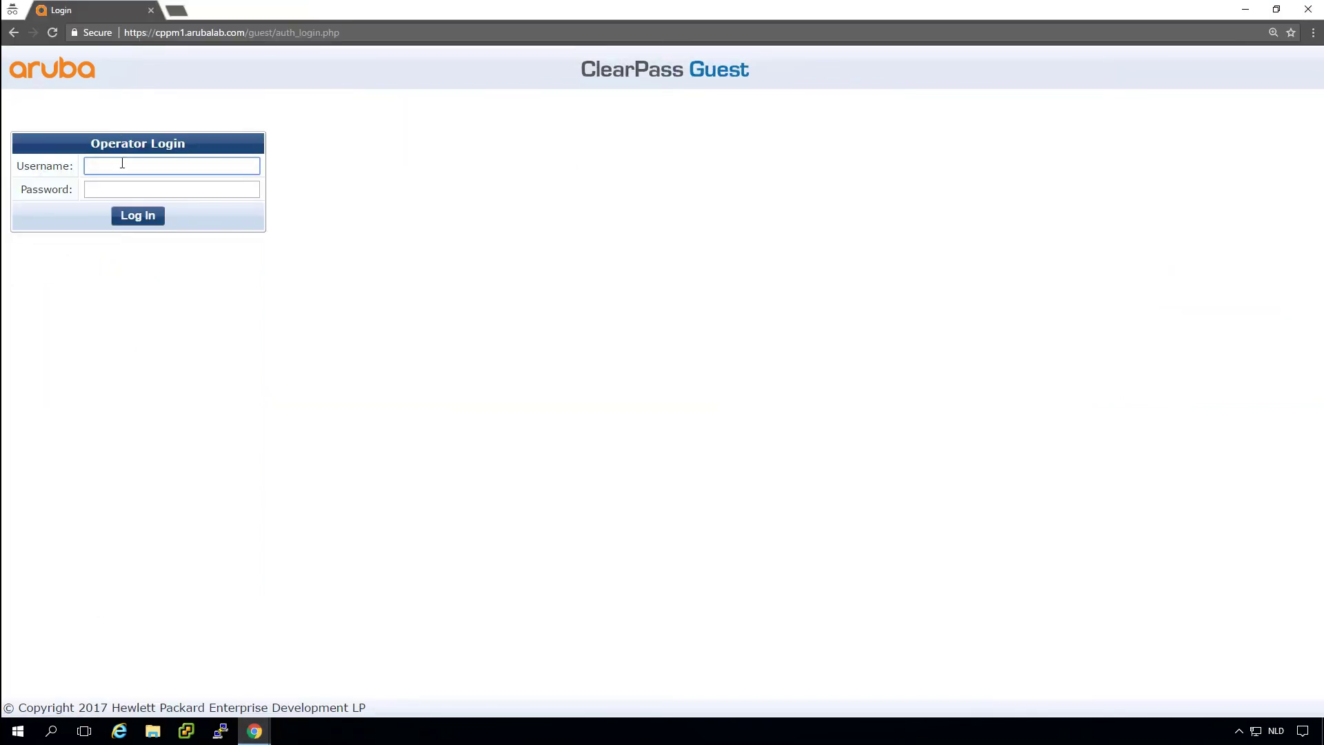
# - Log in to ClearPass Guest as the helpdesk operator with its password
pyautogui.write('helpdesk1')
pyautogui.press('Tab')
pyautogui.hotkey('ctrl', 'v')
pyautogui.press('Return')
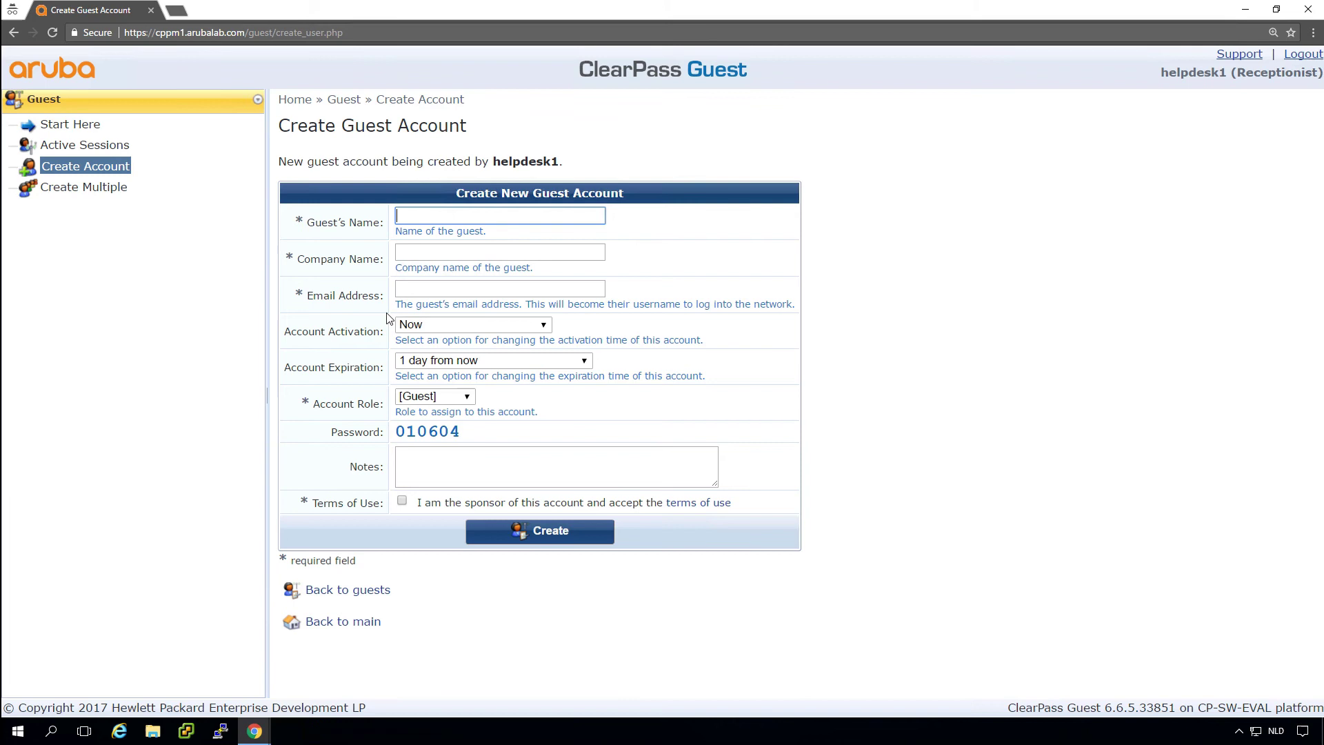
# - Fill in the guest's name, company Aruba and autofilled e-mail, accept the terms, and submit
pyautogui.click(447, 213)
pyautogui.write('Herman')
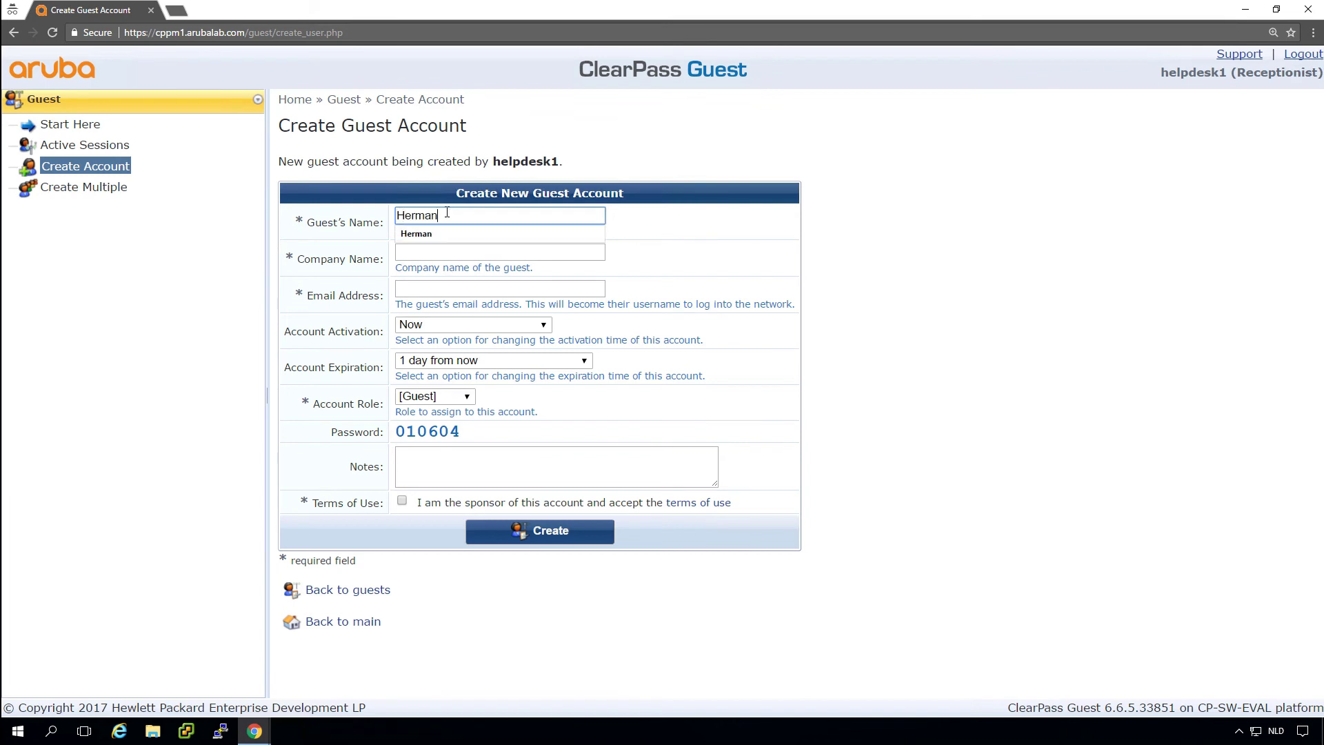
pyautogui.press('Tab')
pyautogui.write('Aruba')
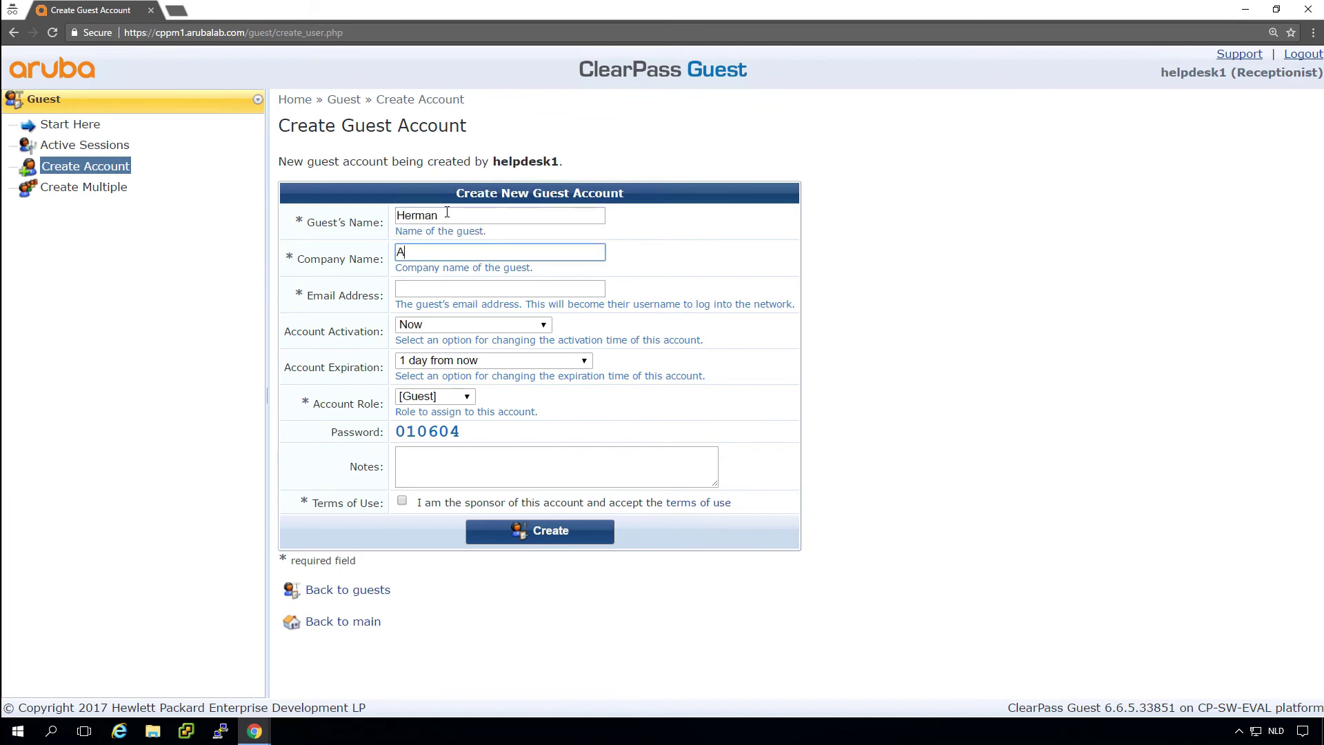
pyautogui.press('Tab')
pyautogui.press('Down')
pyautogui.press('Down')
pyautogui.press('Tab')
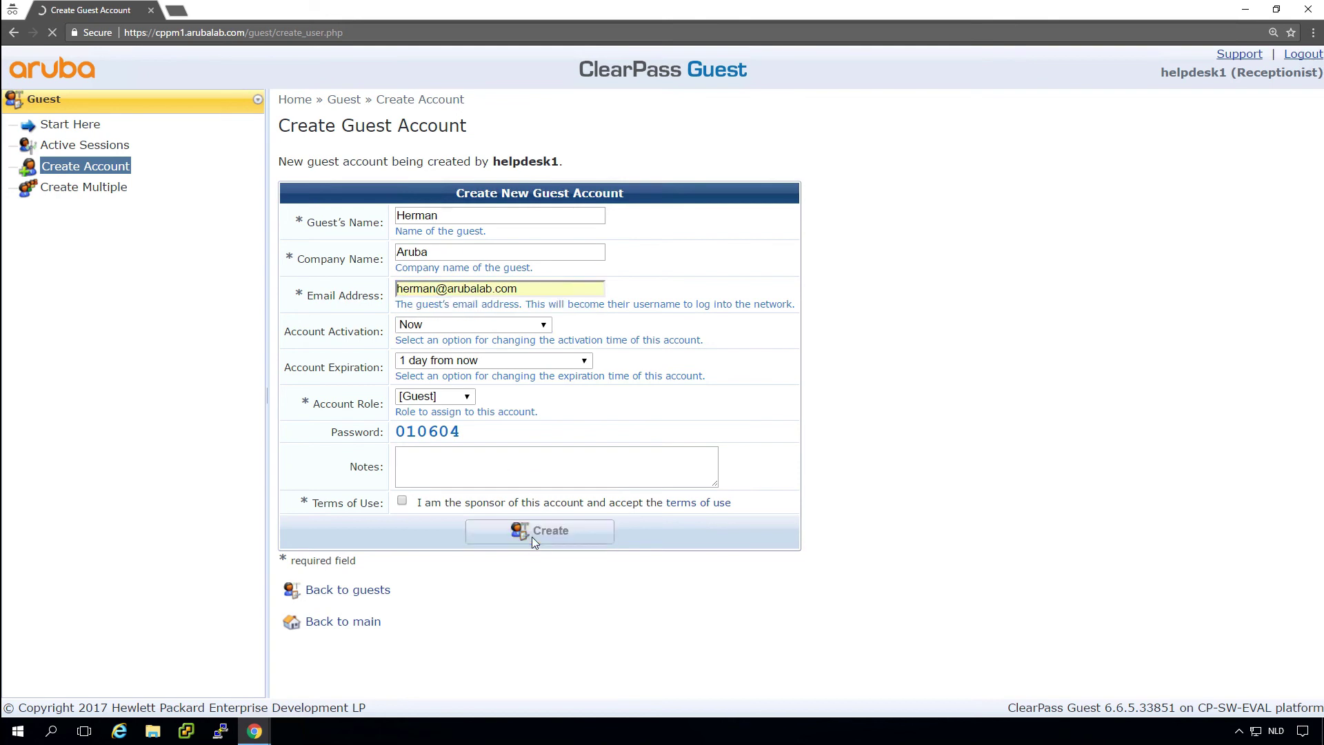
pyautogui.click(532, 537)
pyautogui.click(402, 499)
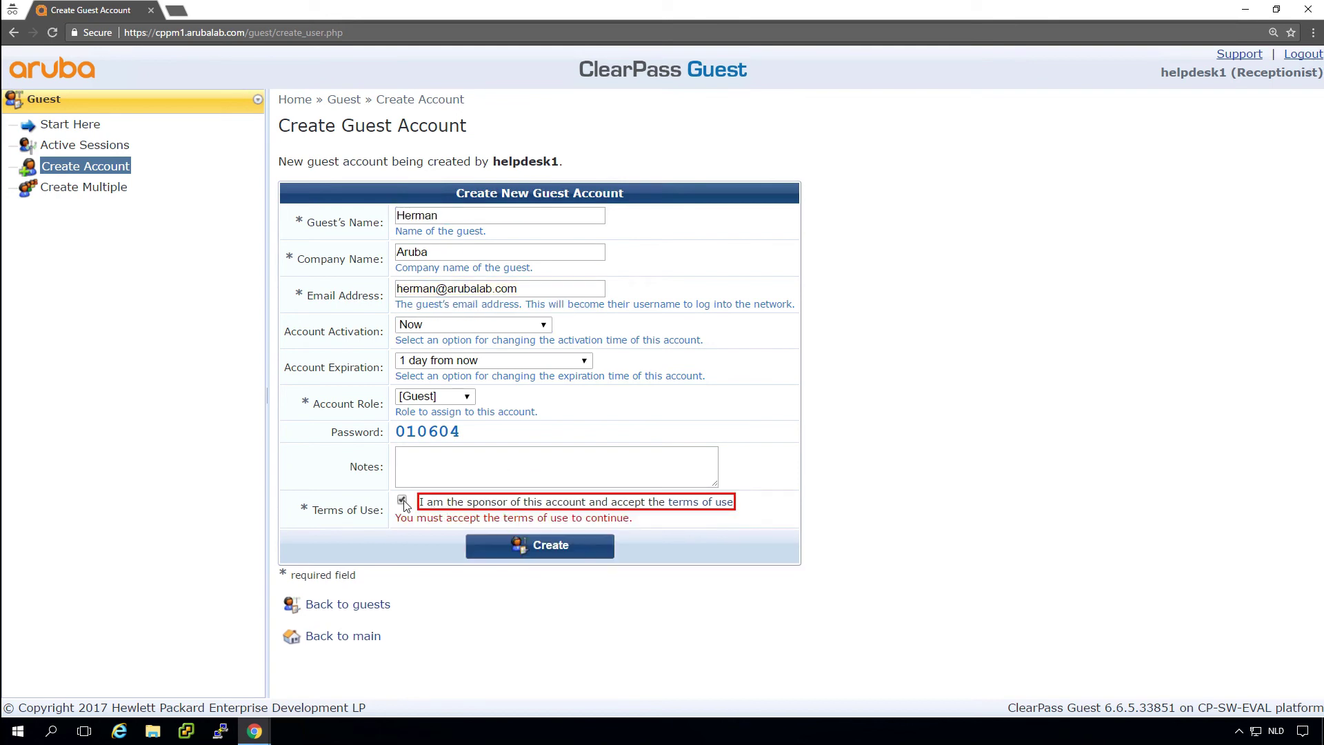
pyautogui.click(523, 552)
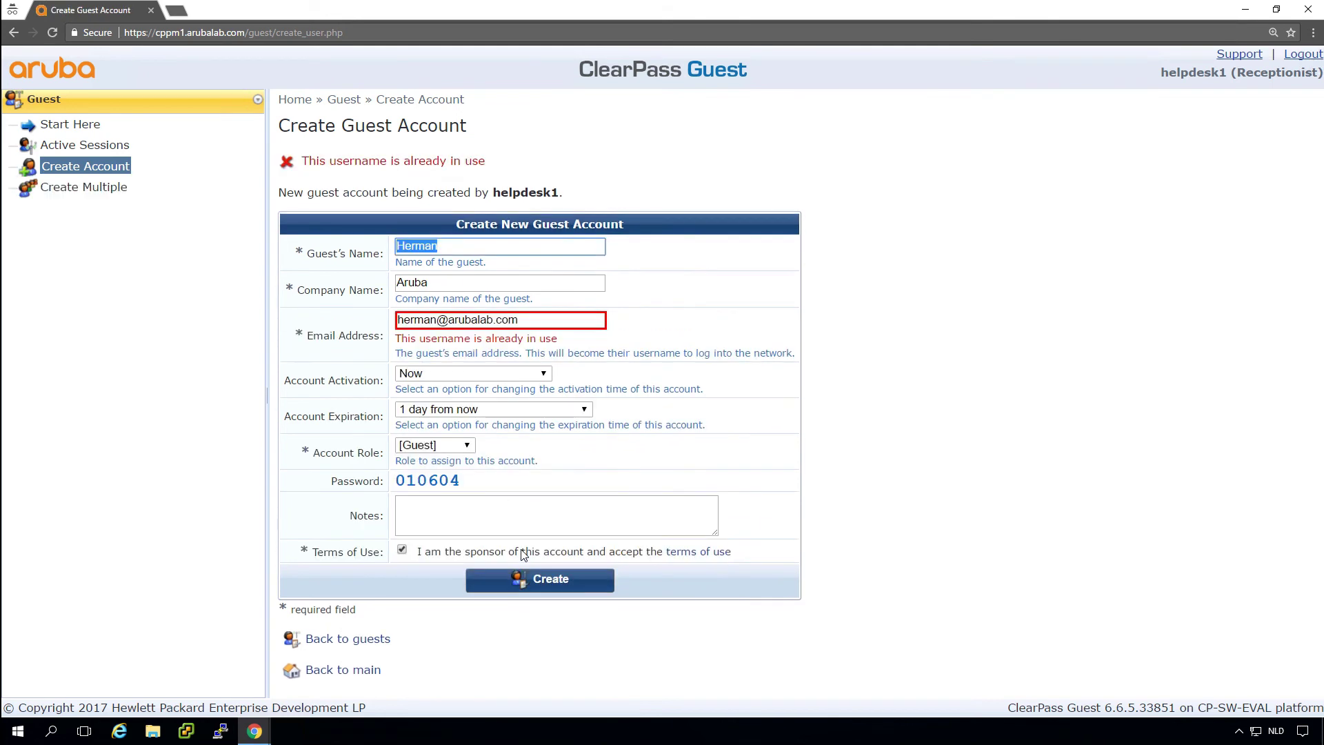
# - Append 2 to the already-used guest e-mail and create the account
pyautogui.click(438, 320)
pyautogui.write('2')
pyautogui.click(543, 581)
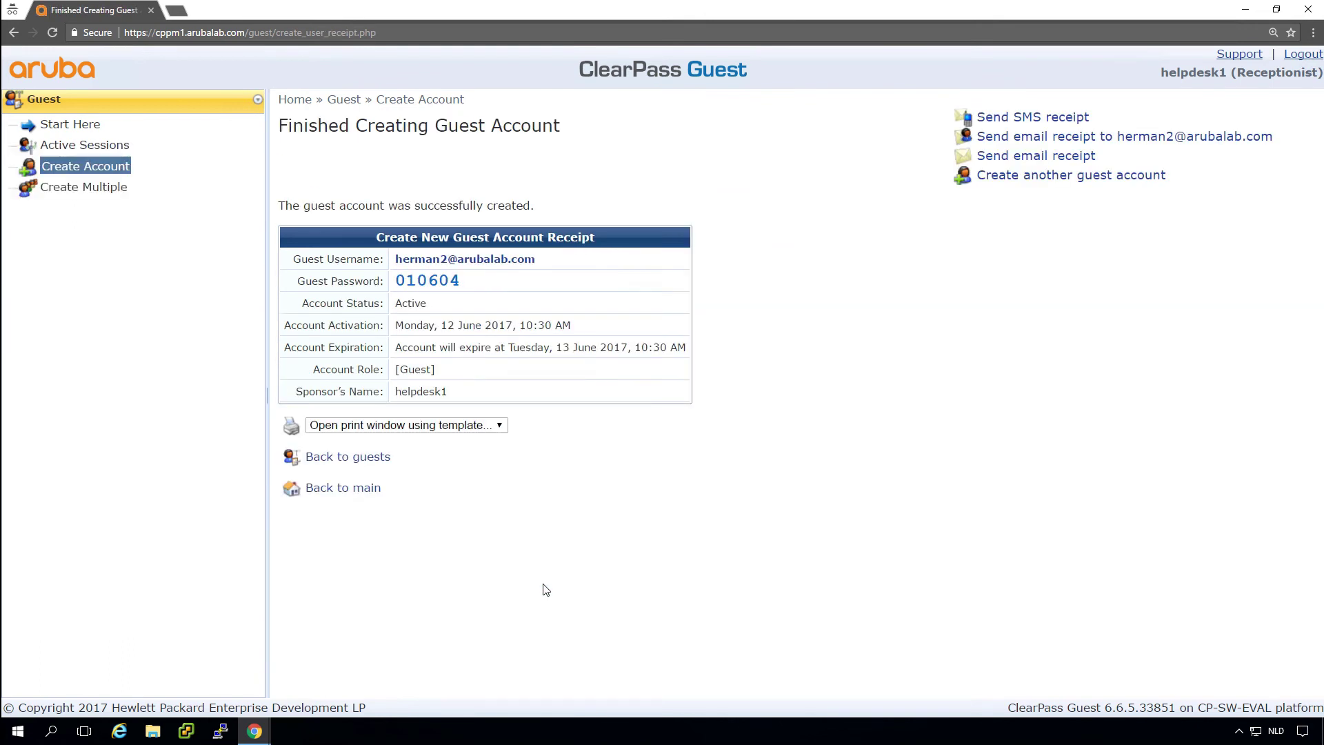
# - Batch-create 10 guest accounts with account expiration set to 30 days from now
pyautogui.click(88, 190)
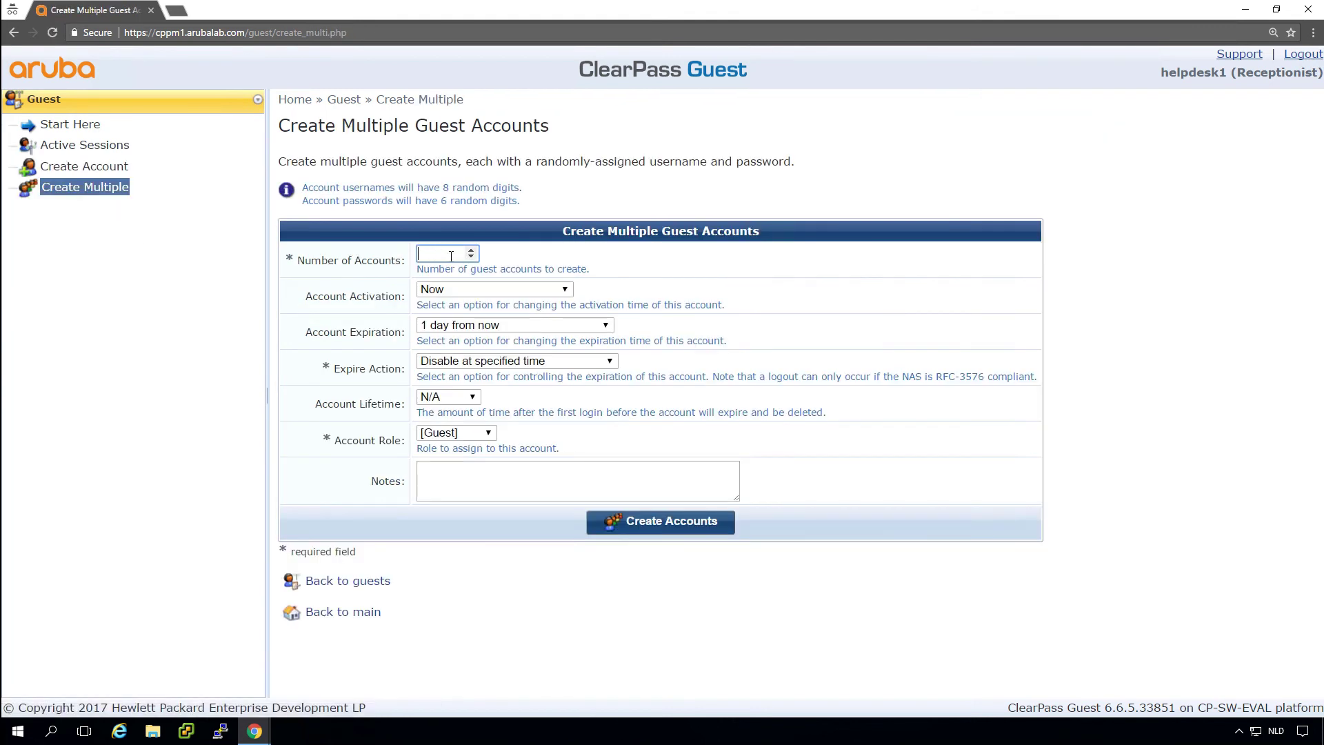
pyautogui.write('10')
pyautogui.press('Tab')
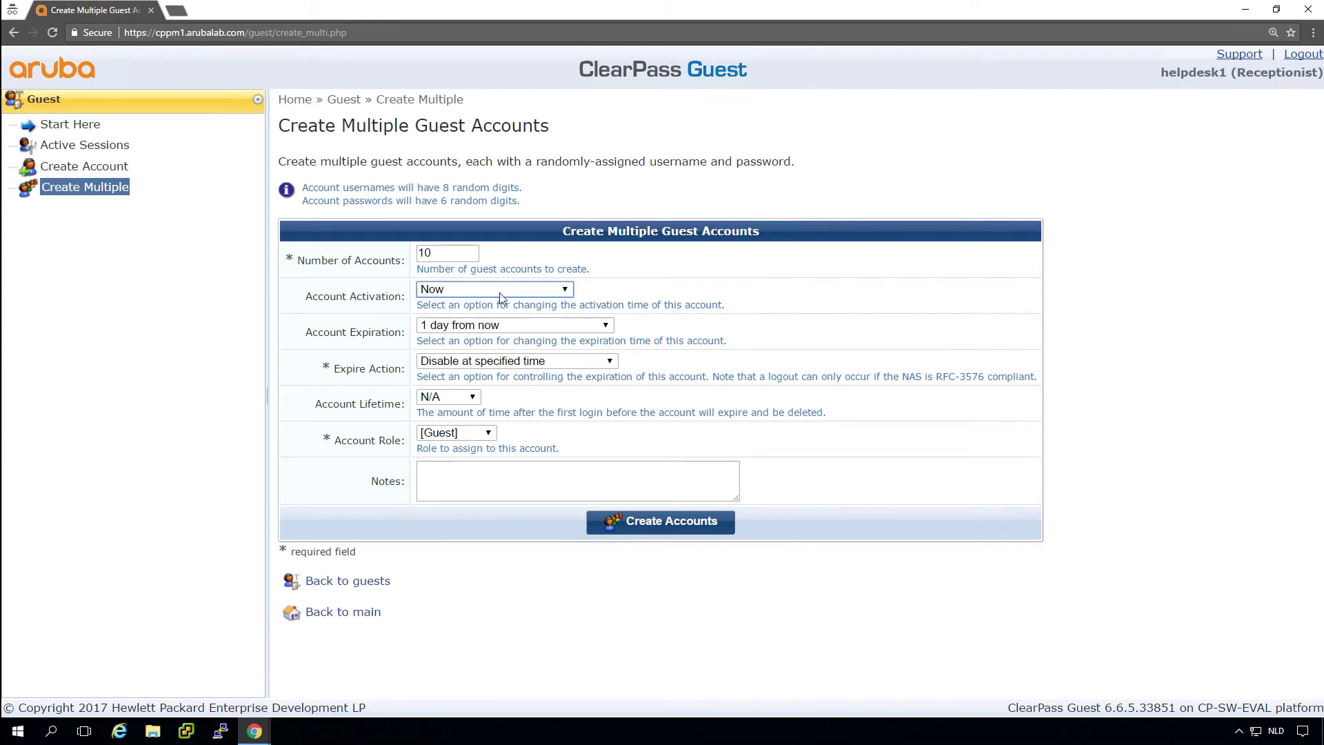
pyautogui.click(496, 331)
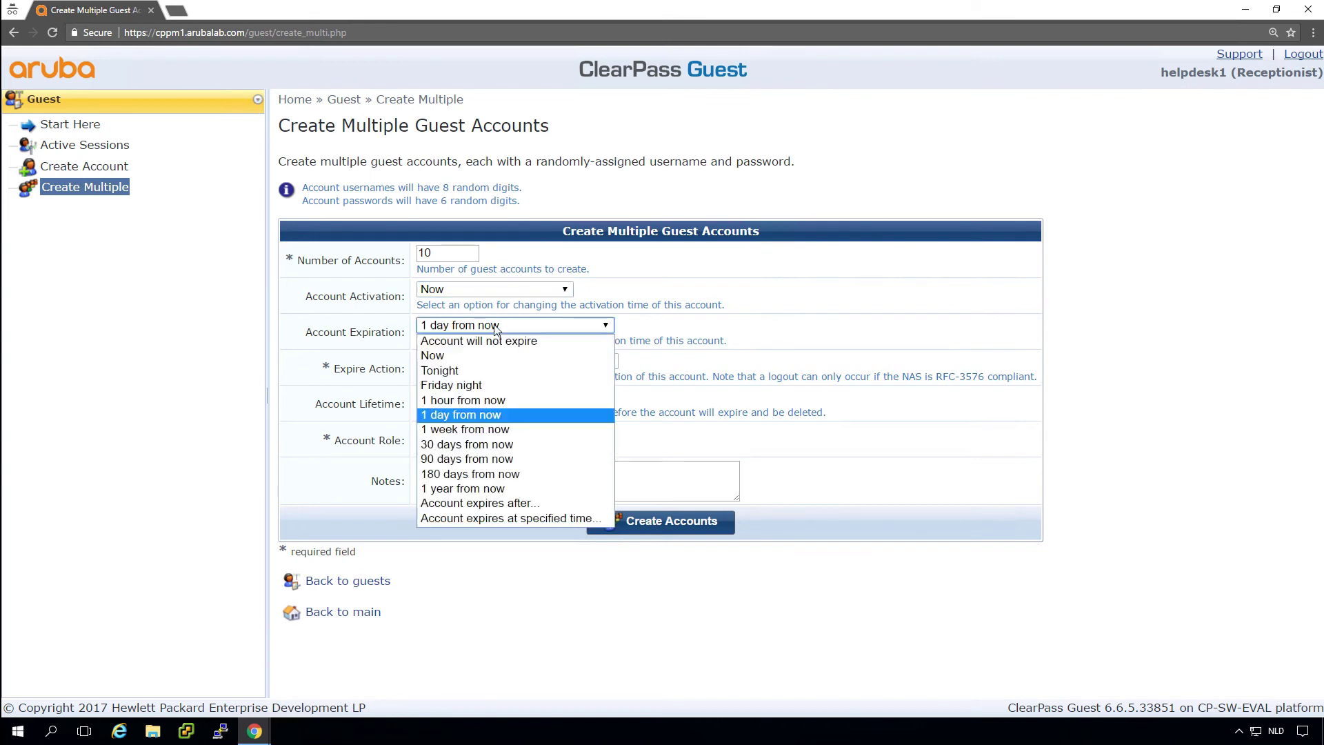
pyautogui.click(480, 443)
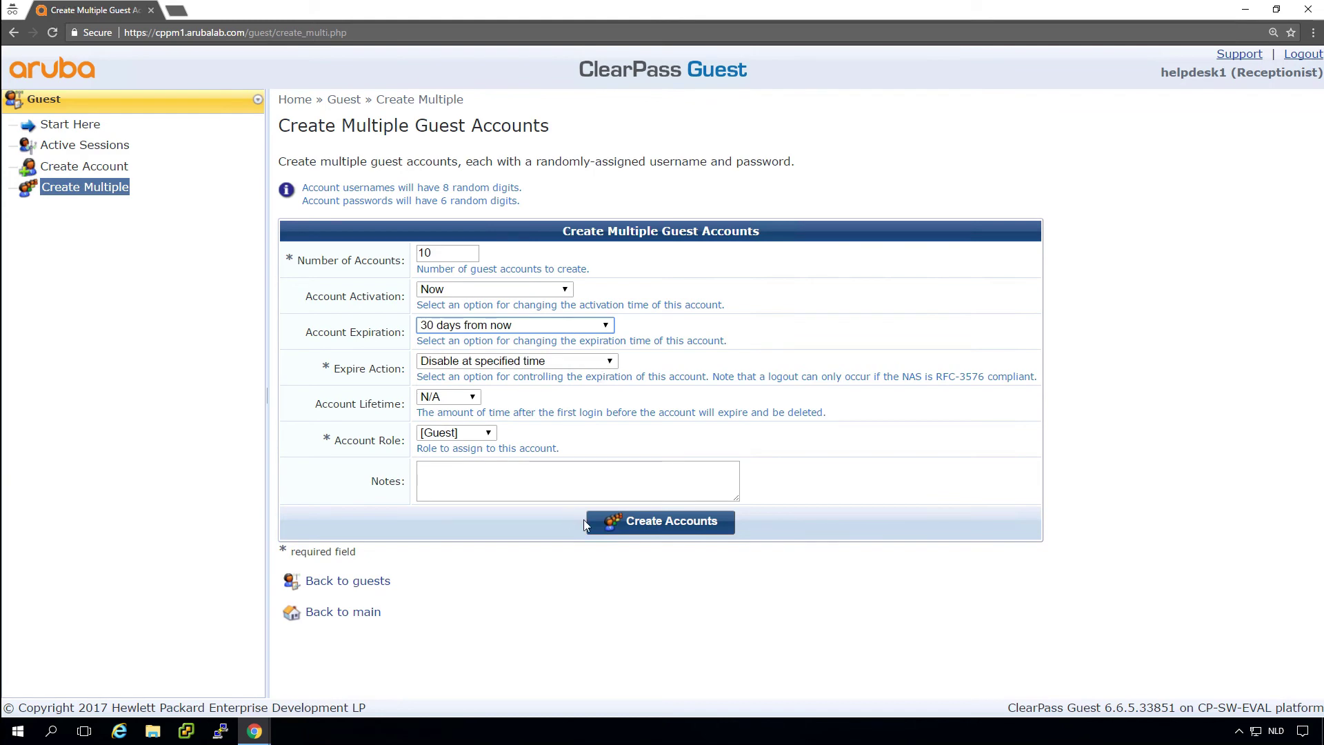
pyautogui.click(641, 522)
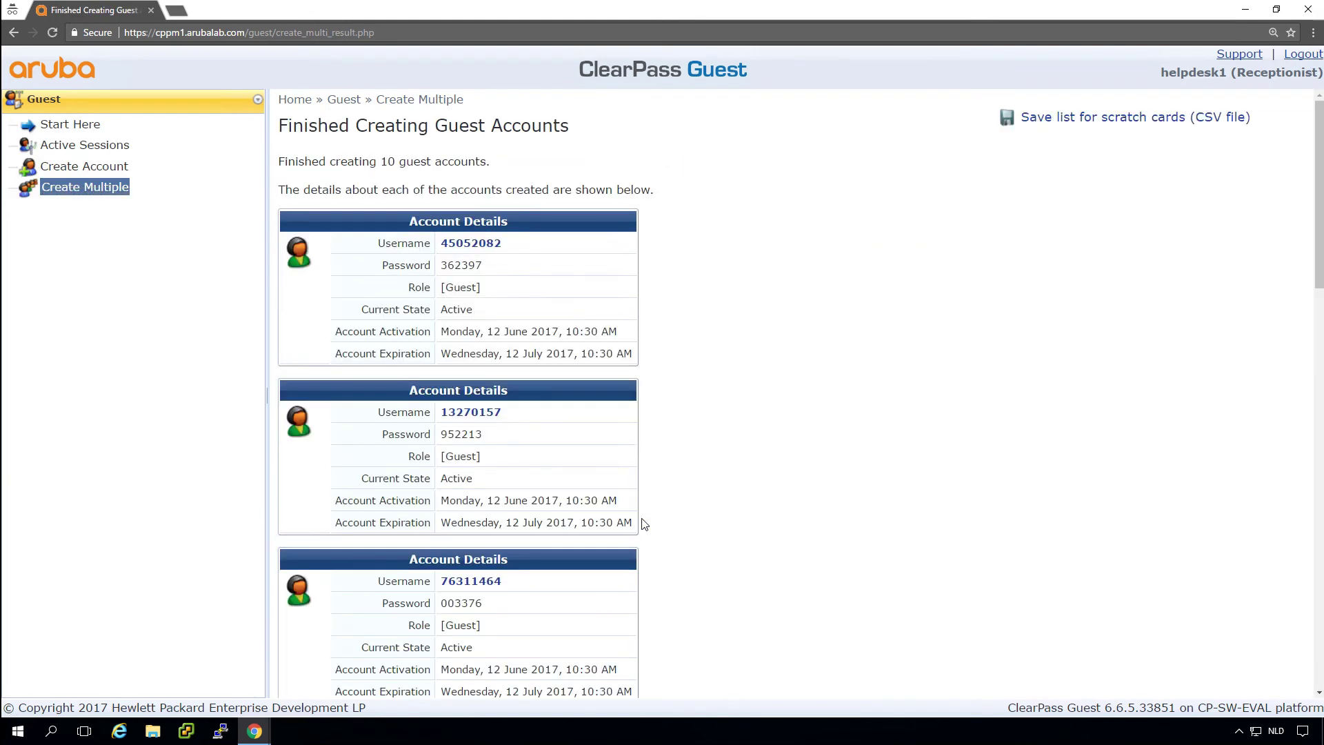
# - Save the created account list as a CSV file and sign the receptionist operator out
pyautogui.press('End')
pyautogui.press('Home')
pyautogui.scroll(-10, 925, 473)
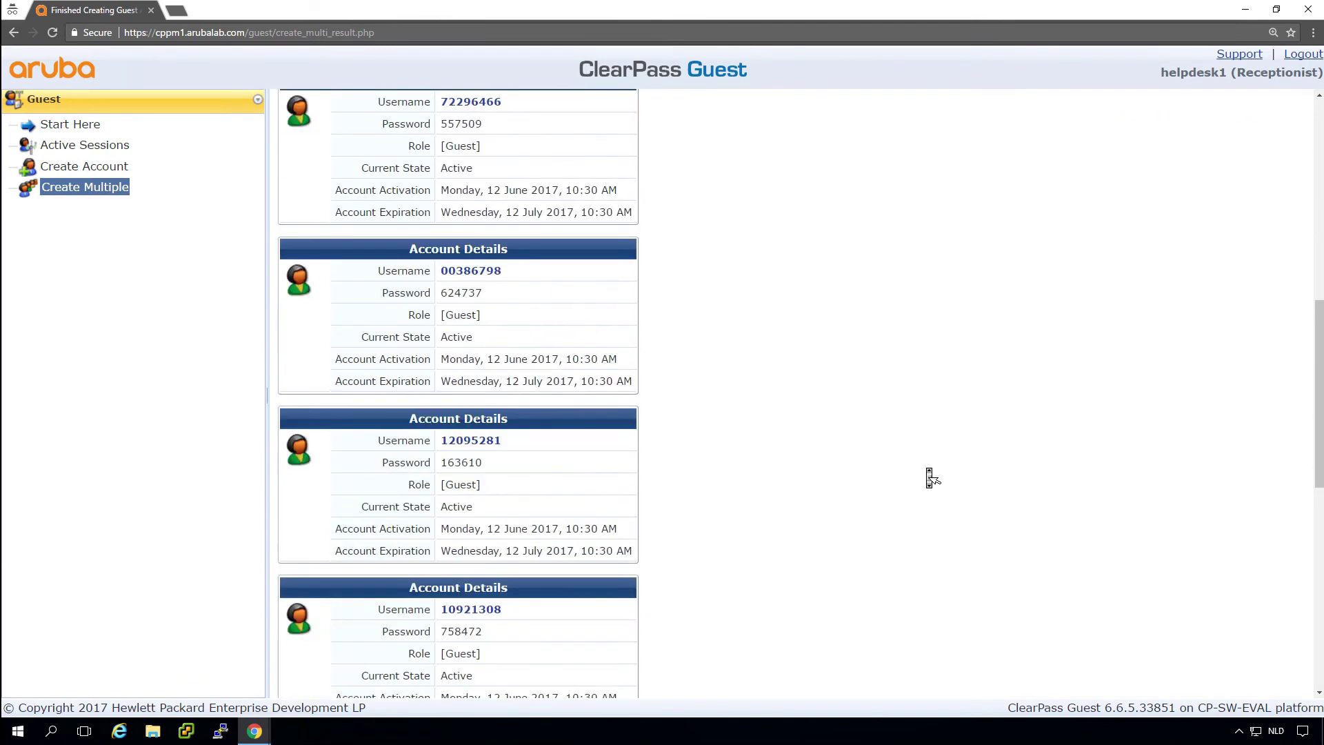
pyautogui.scroll(10, 931, 476)
pyautogui.click(1108, 120)
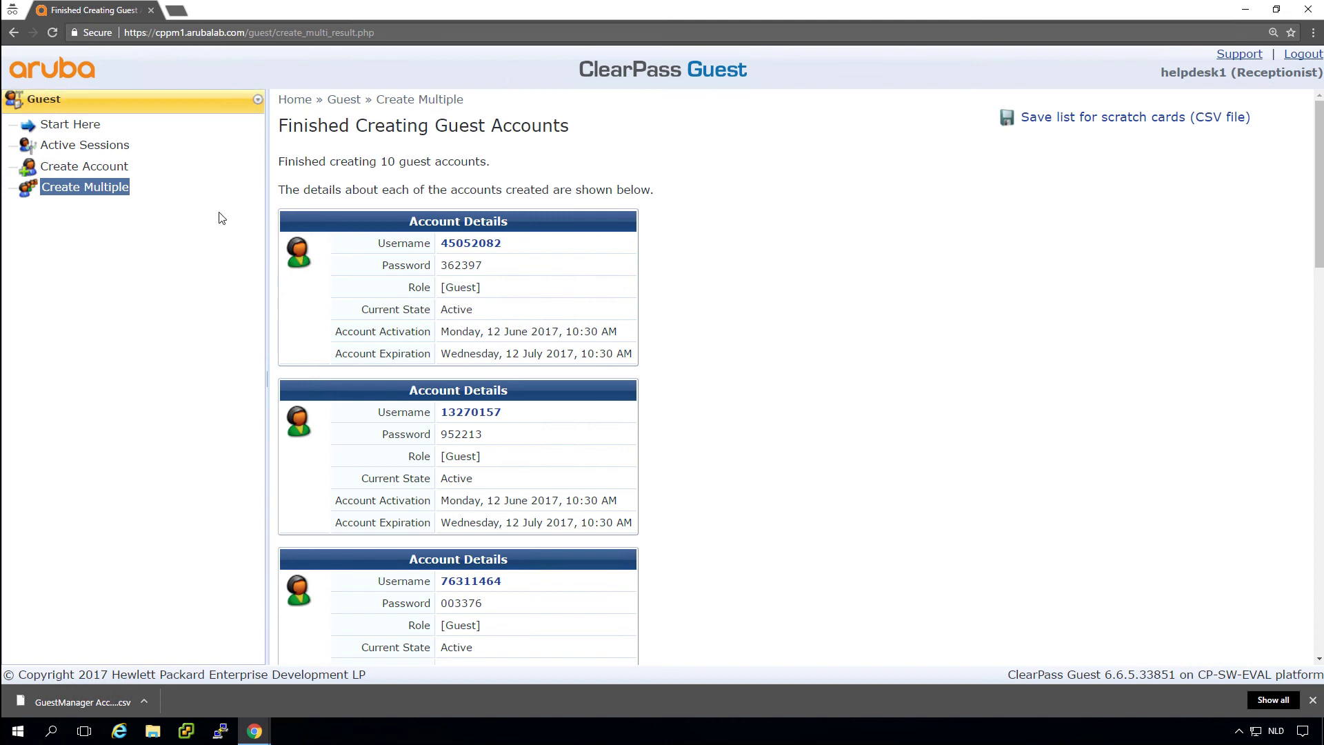
pyautogui.click(1298, 61)
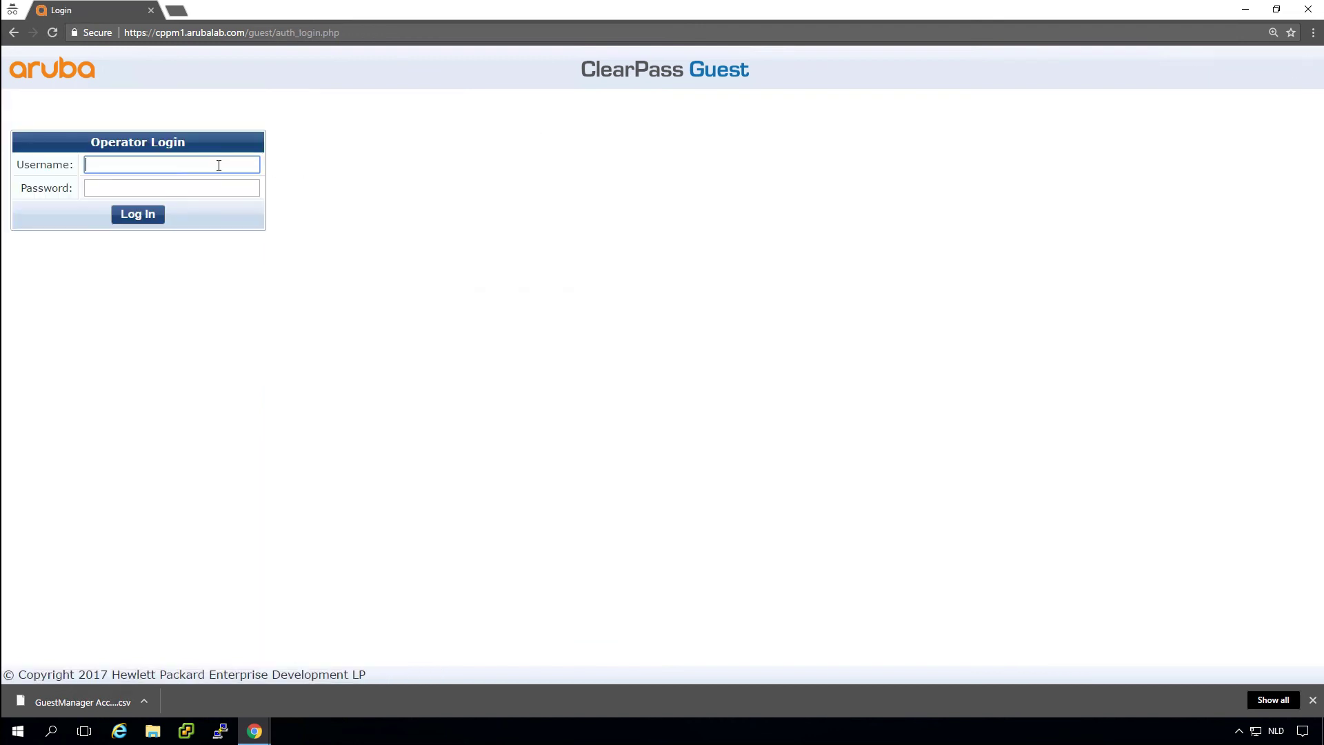
# - Attempt an operator login as contractor1 with its password; the login is rejected
pyautogui.write('contractor1')
pyautogui.press('Tab')
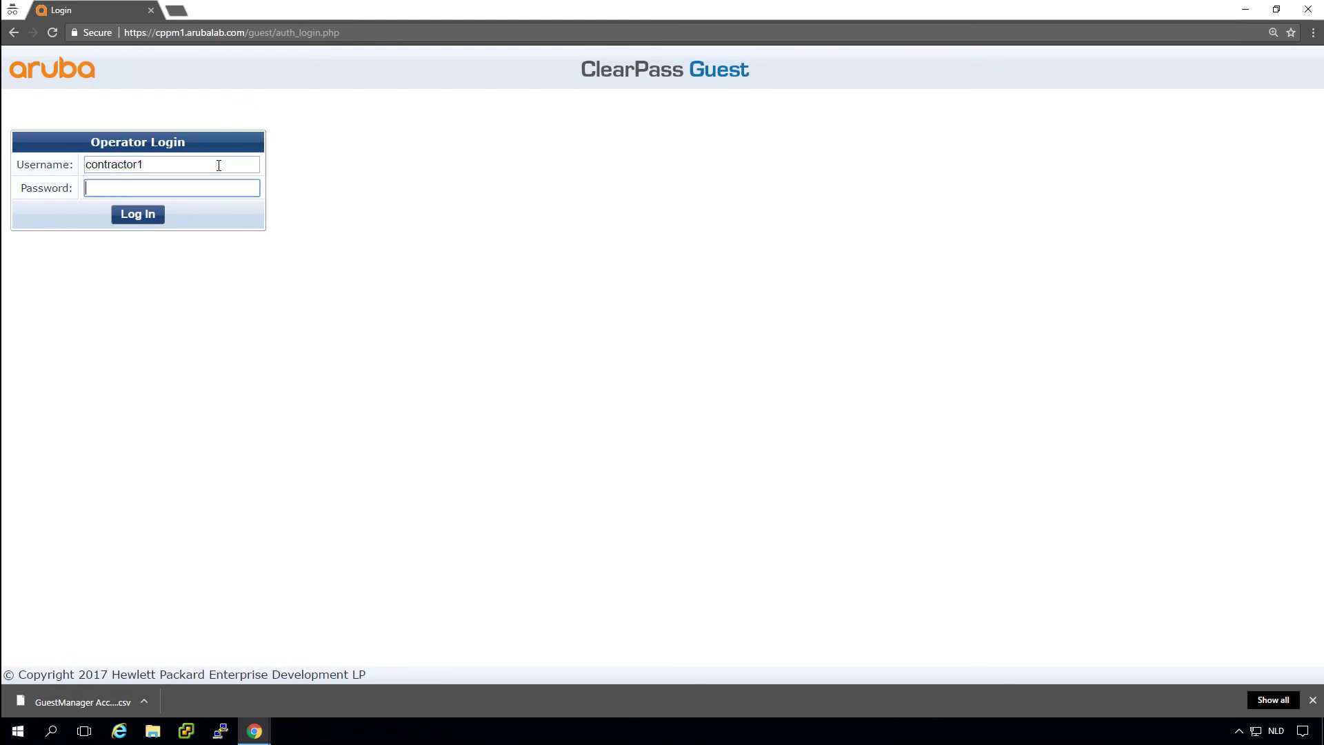
pyautogui.write('•••••••••••')
pyautogui.press('Return')
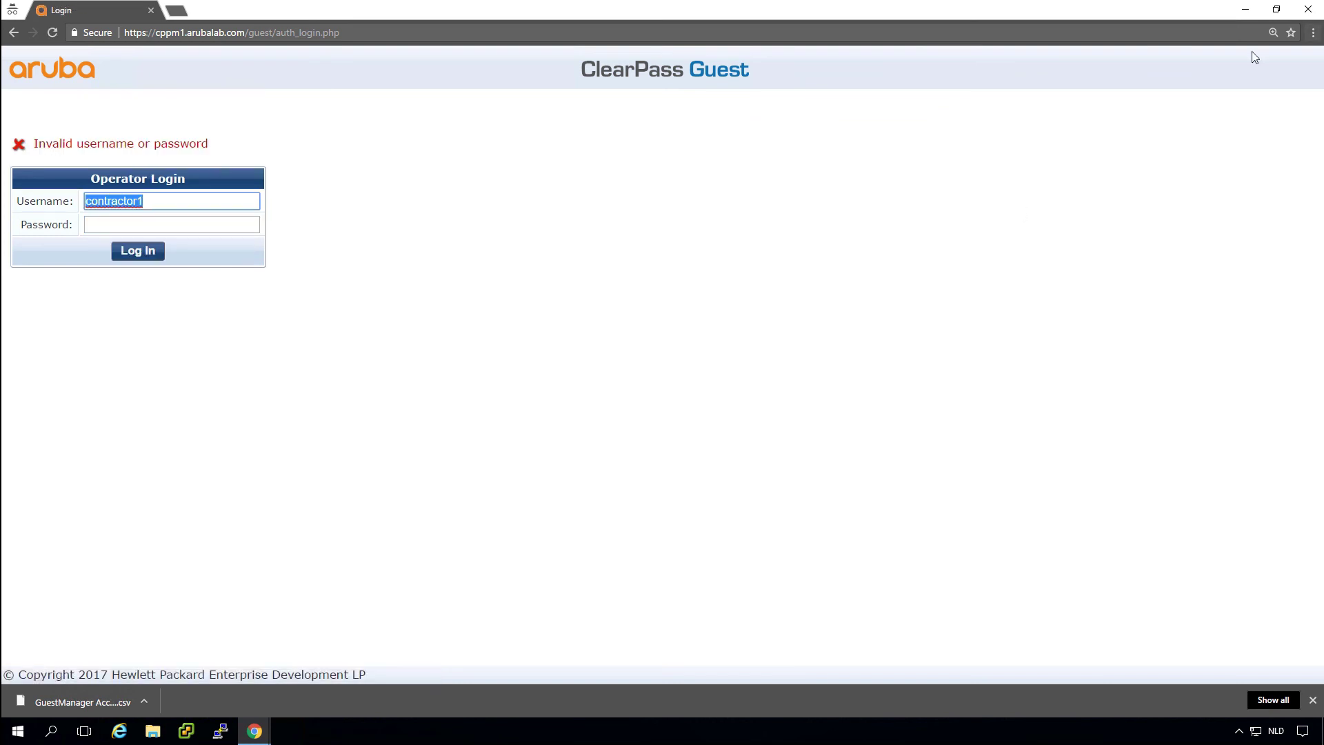
# - Minimize the Guest login window to reveal Access Tracker showing the contractor login REJECT entry
pyautogui.click(1245, 9)
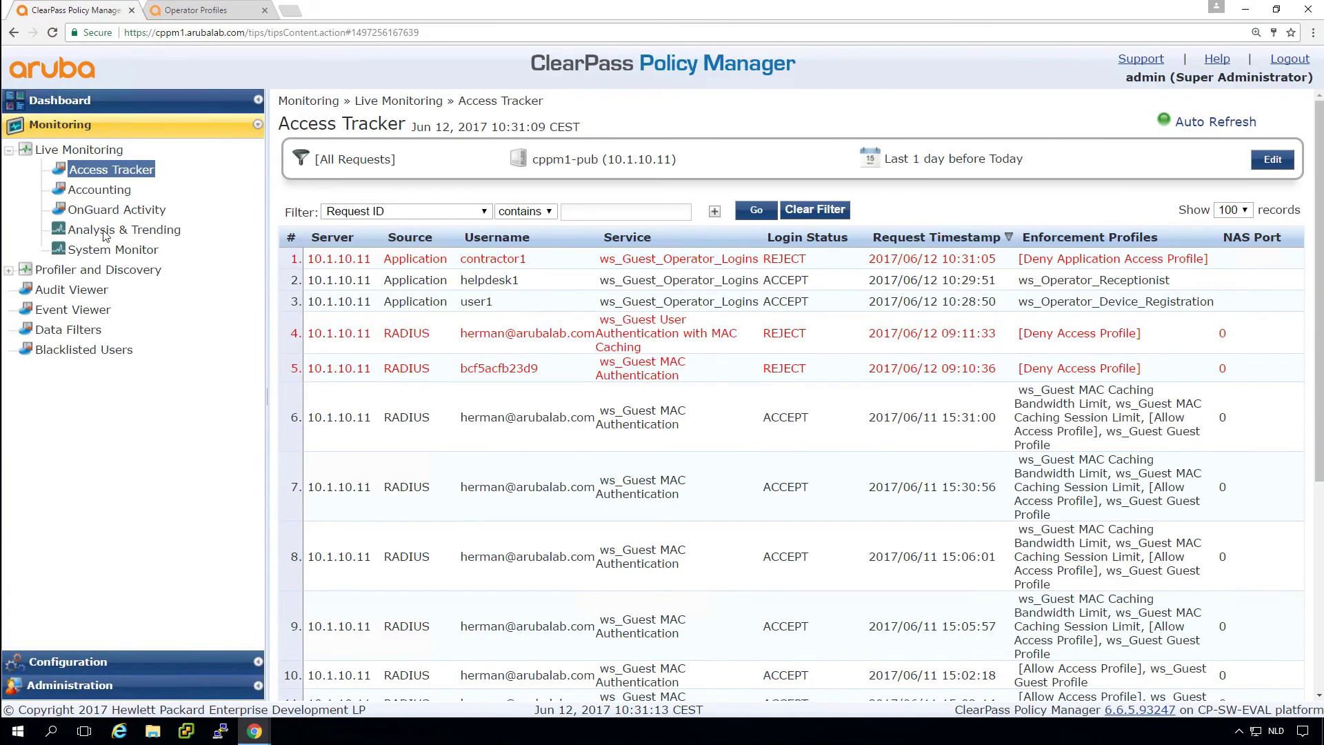